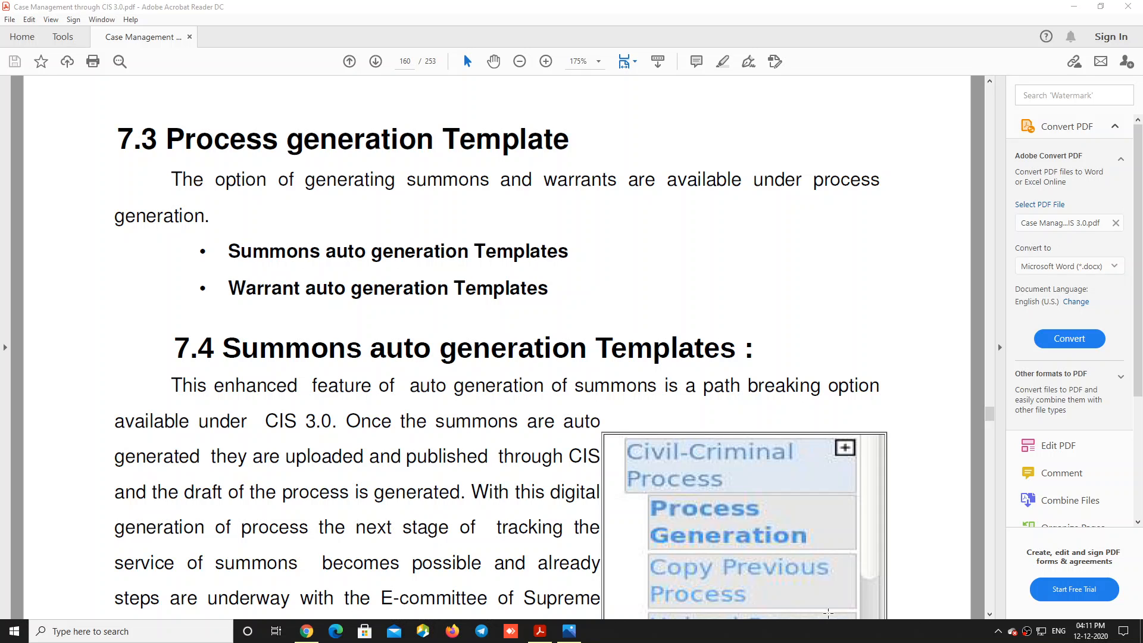
Step: Switch to eCourtIS and list today's civil cases from the dashboard
scroll(826, 617, "down", 2)
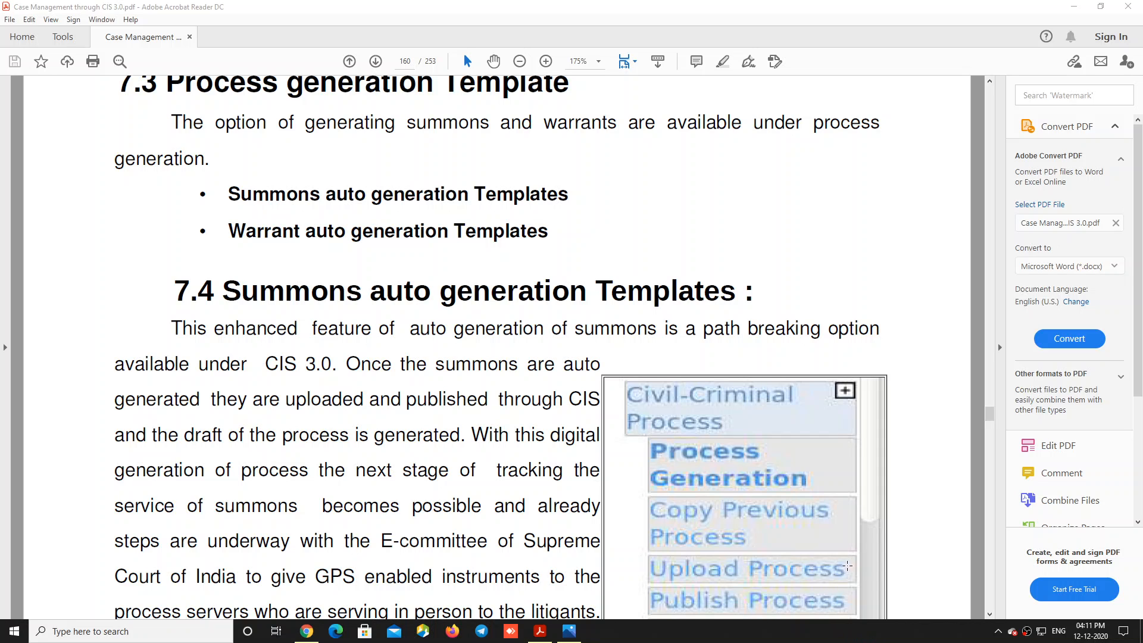
left_click(307, 632)
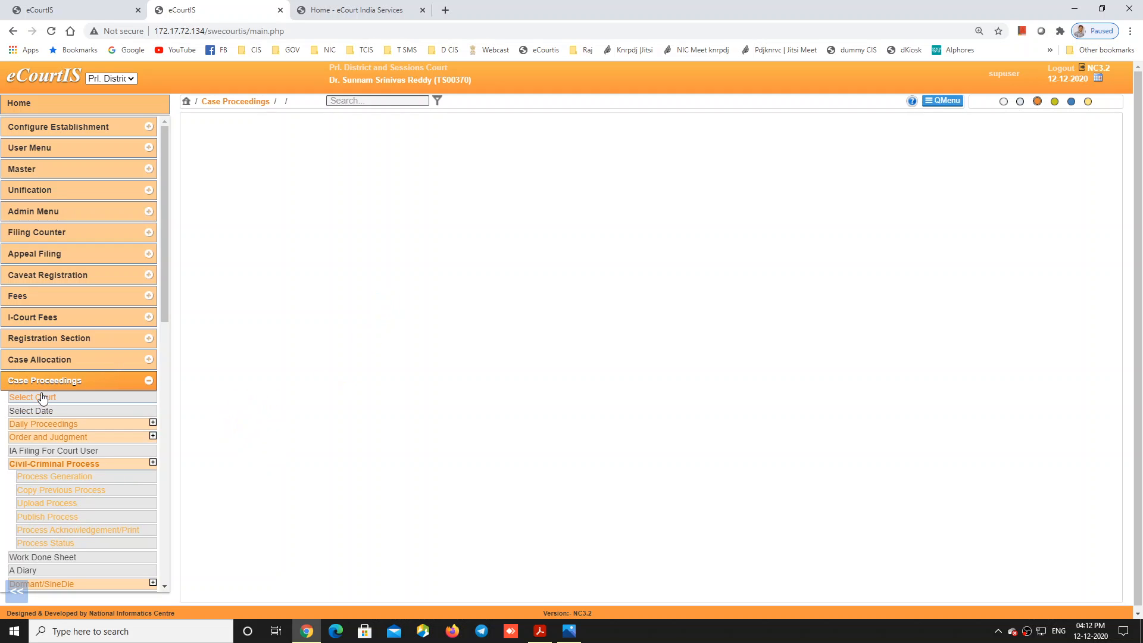
left_click(49, 480)
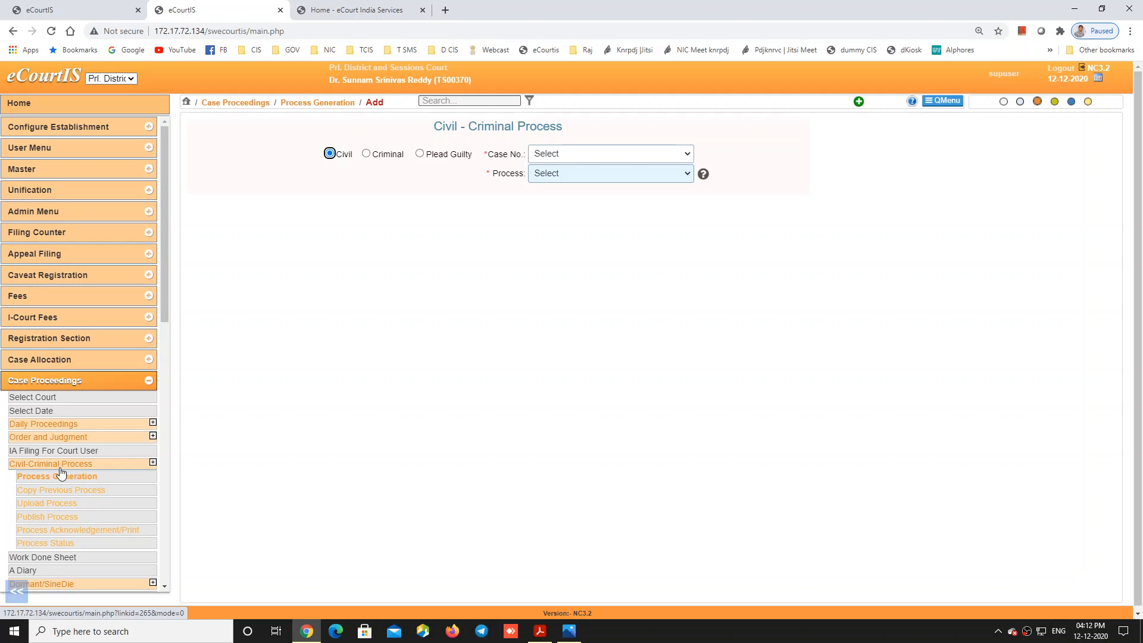
left_click(188, 103)
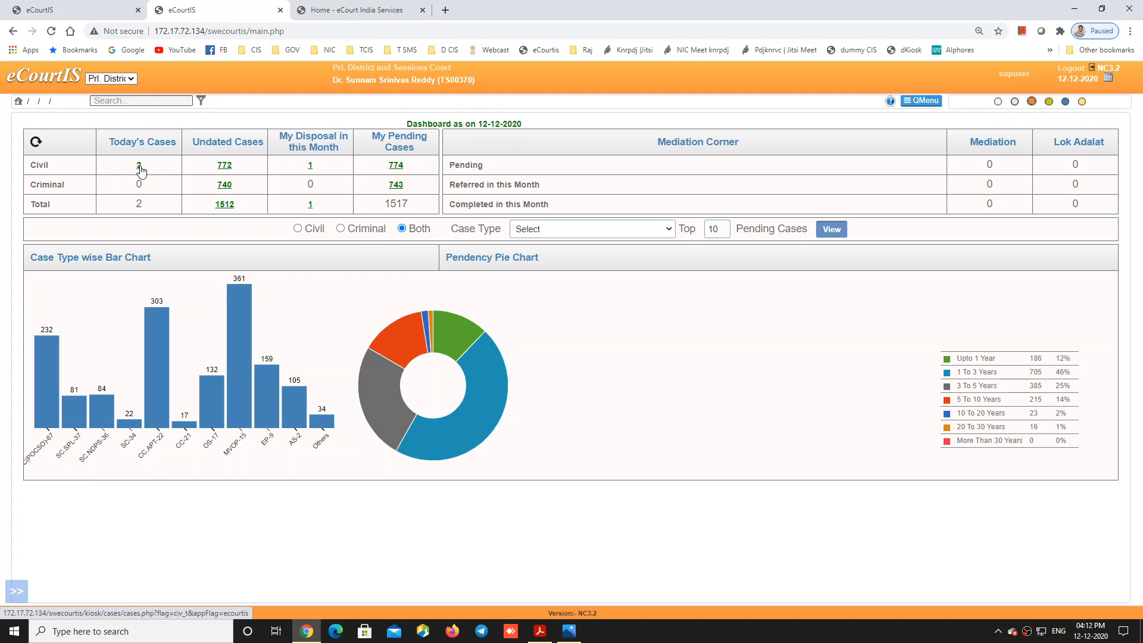
left_click(140, 166)
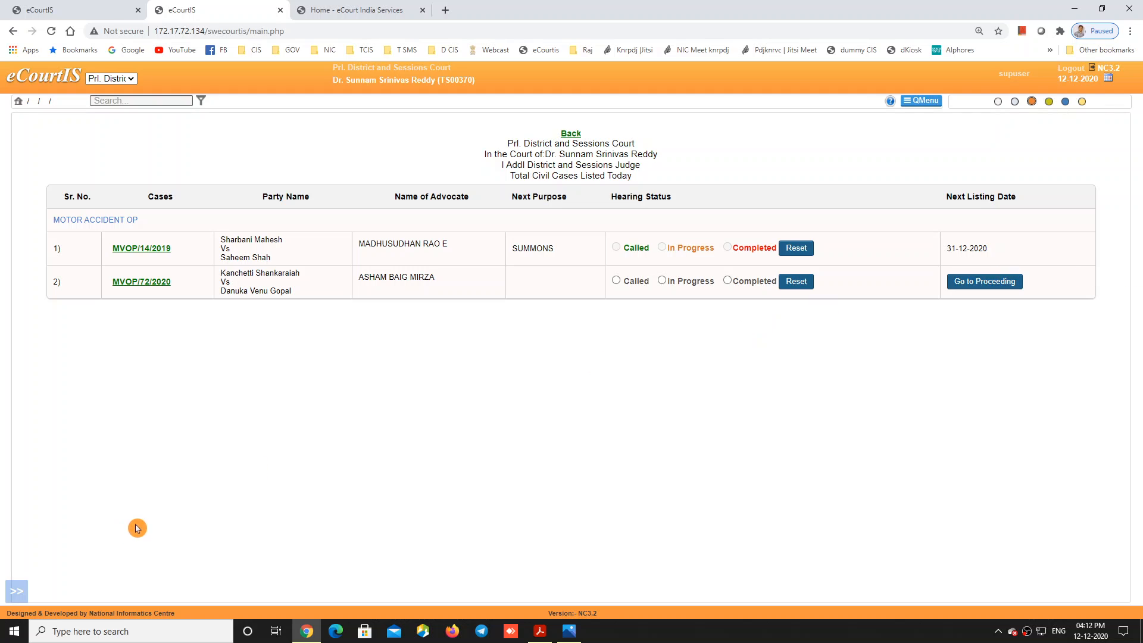
Step: Open Case Proceedings > Civil-Criminal Process > Process Generation from the sidebar
left_click(17, 590)
scroll(93, 326, "down", 3)
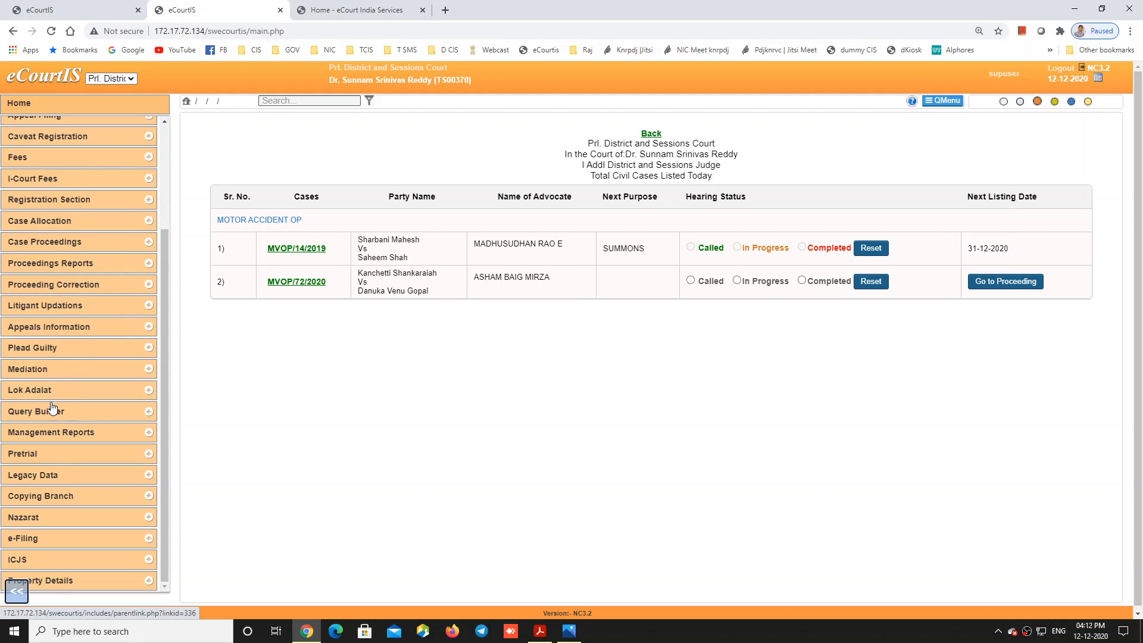
left_click(47, 244)
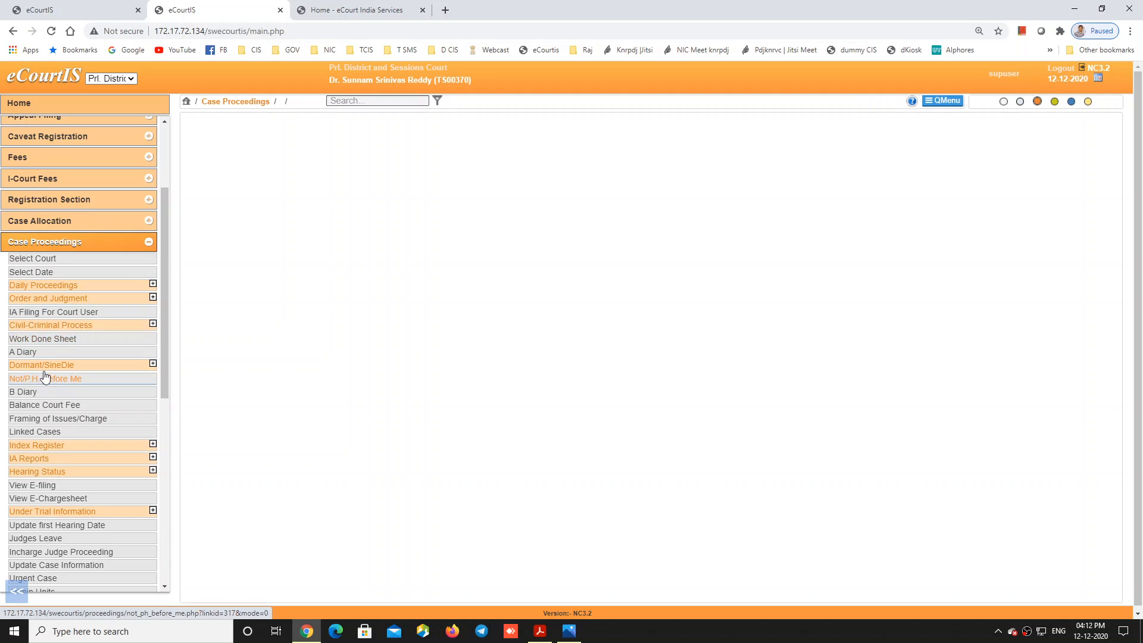
left_click(57, 328)
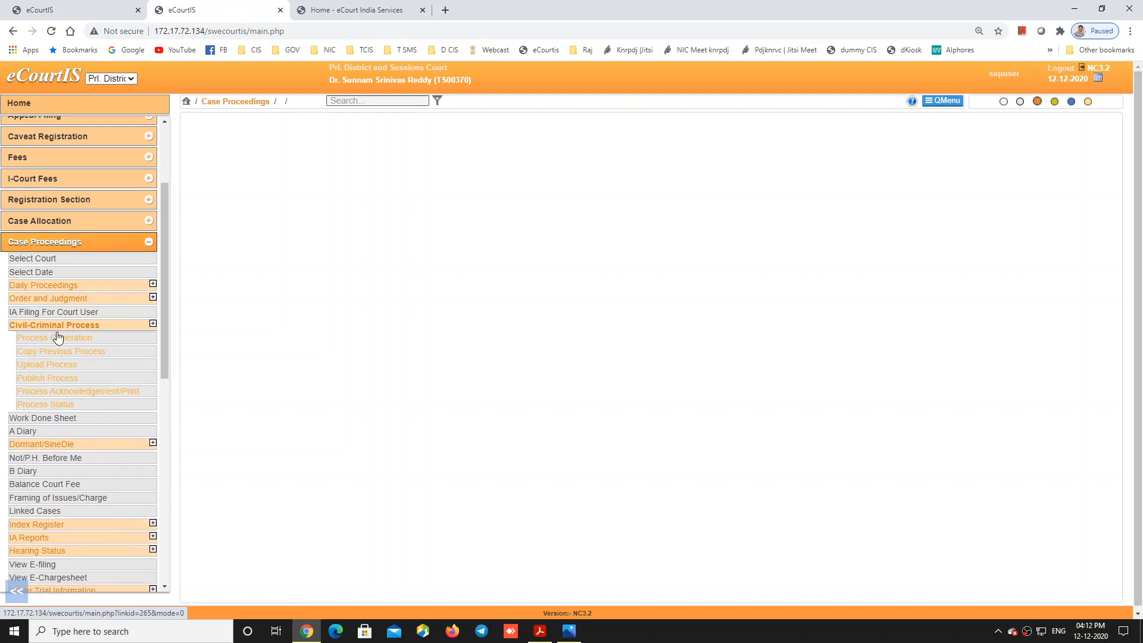
left_click(58, 339)
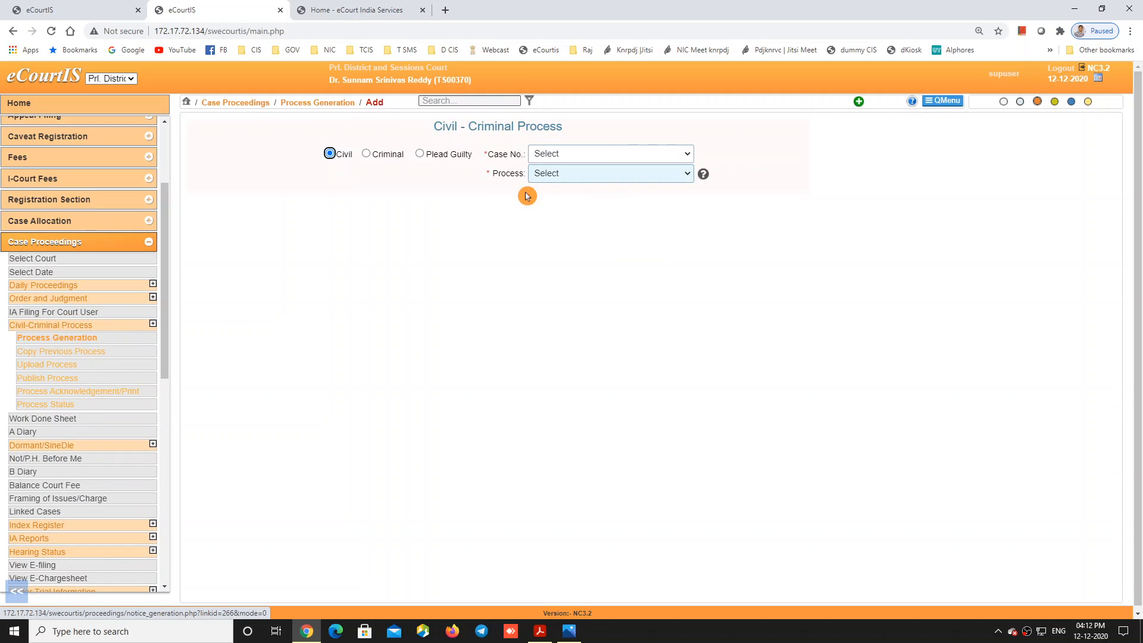
Step: Check the Case No. list, then go back to the Case Proceedings menu
left_click(576, 156)
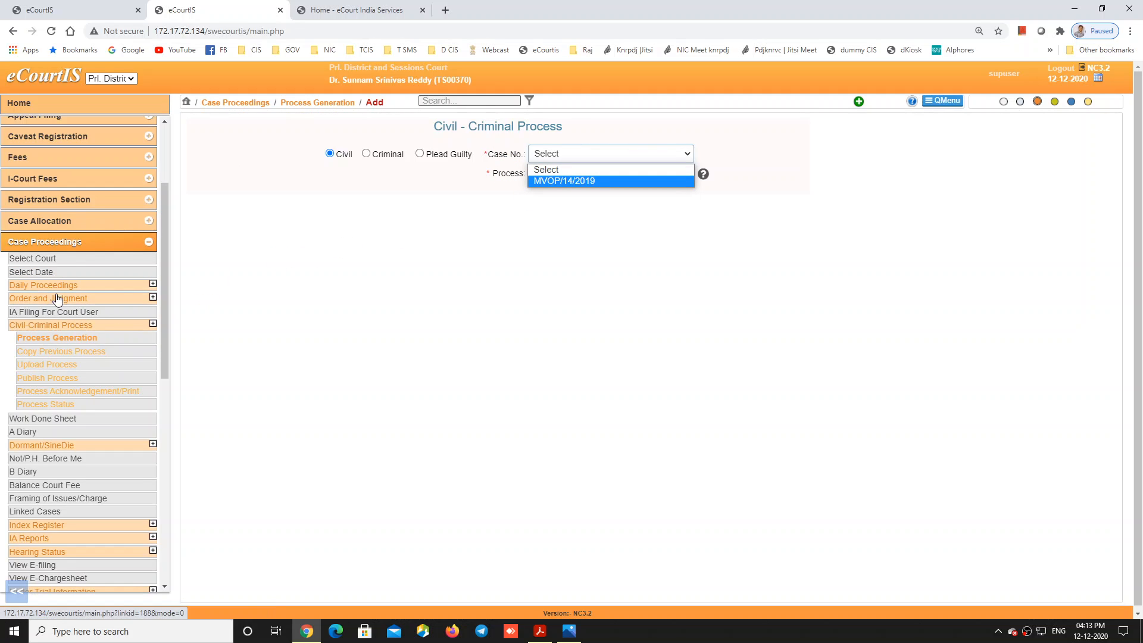
left_click(52, 242)
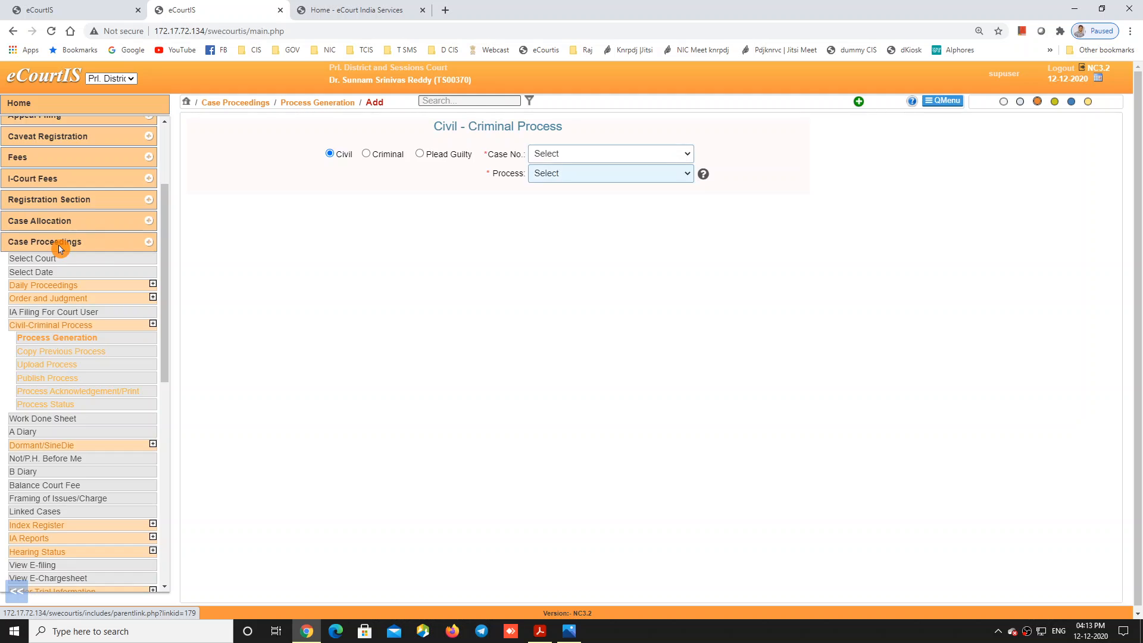
Step: Open the Daily Proceedings case proceedings form and select case MVOP/72/2020
left_click(52, 242)
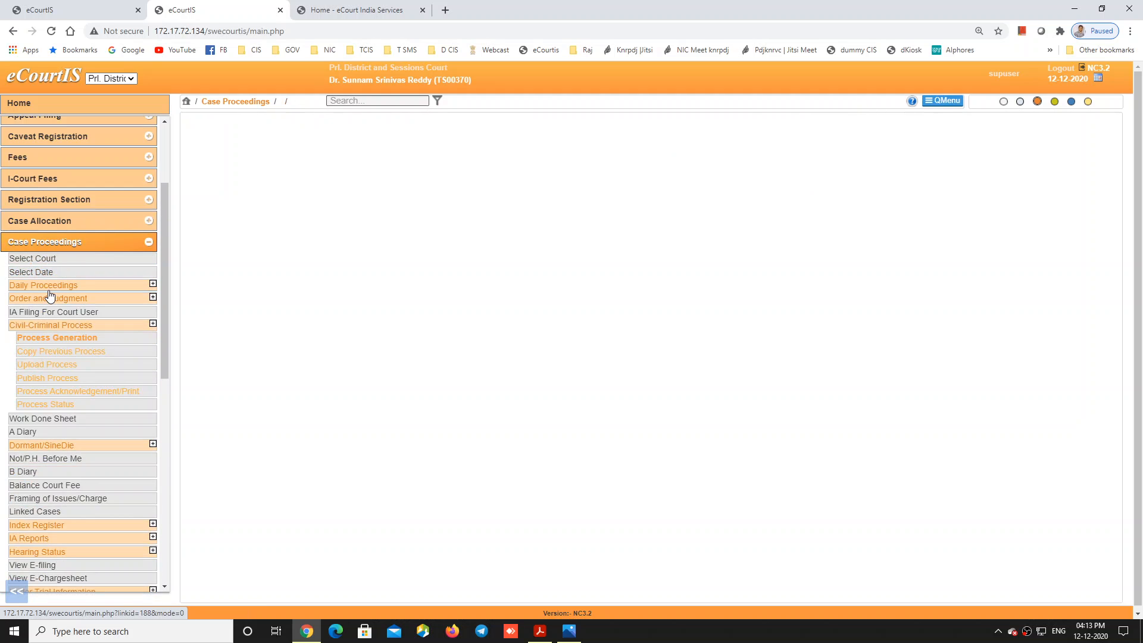
left_click(48, 285)
left_click(53, 297)
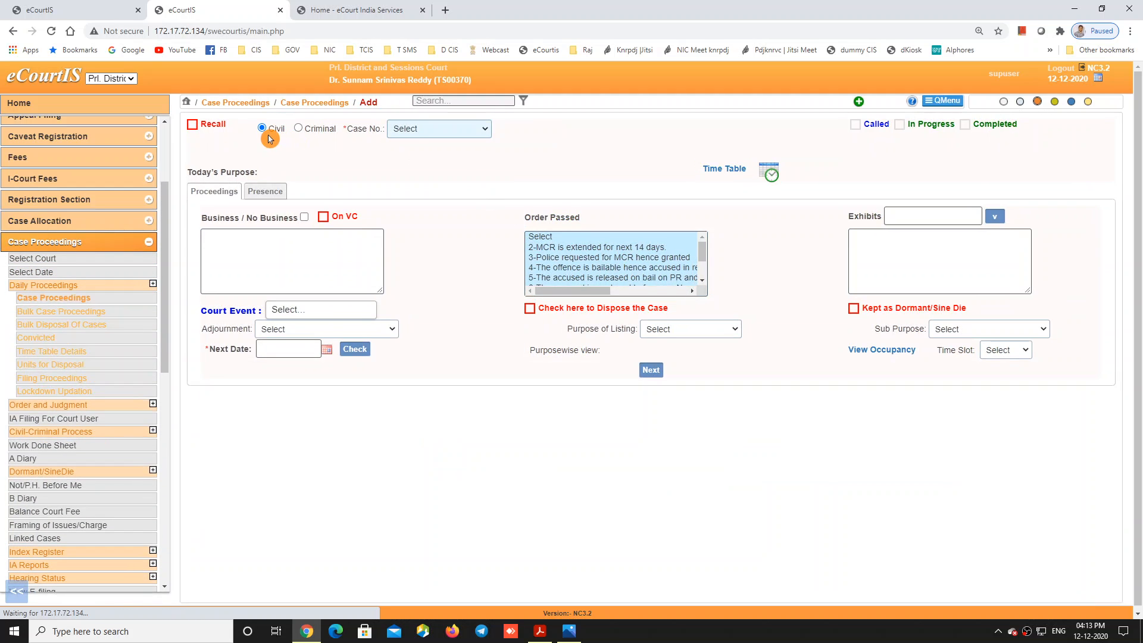
left_click(438, 129)
left_click(422, 153)
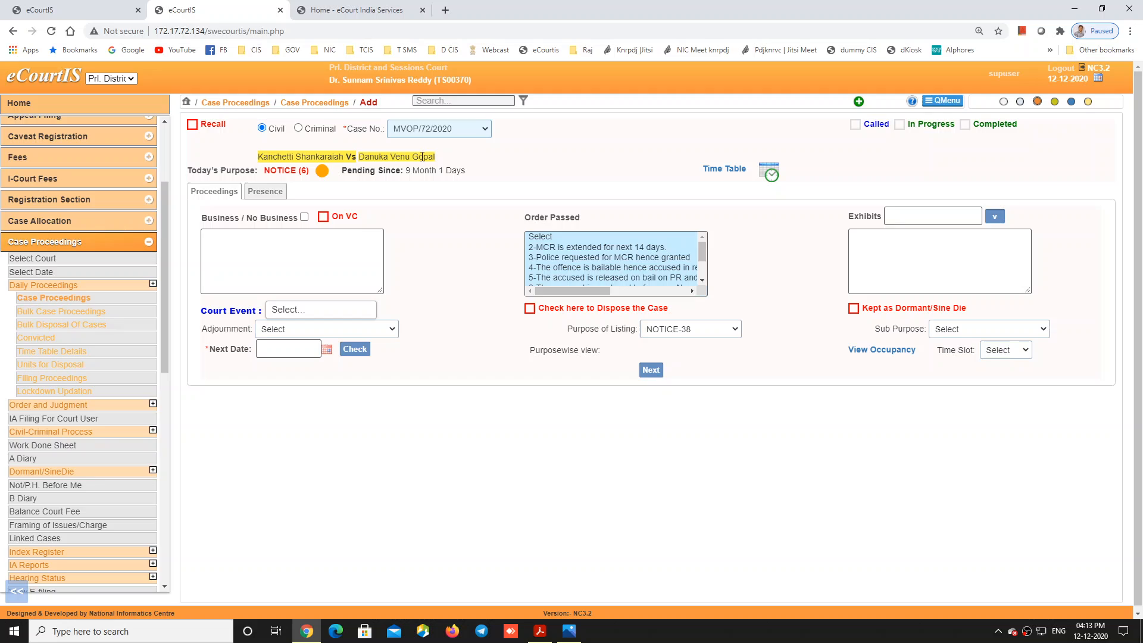
Step: Record business 'issue notice' with next date 31-12-2020 and submit the proceeding
left_click(321, 261)
type("issue ")
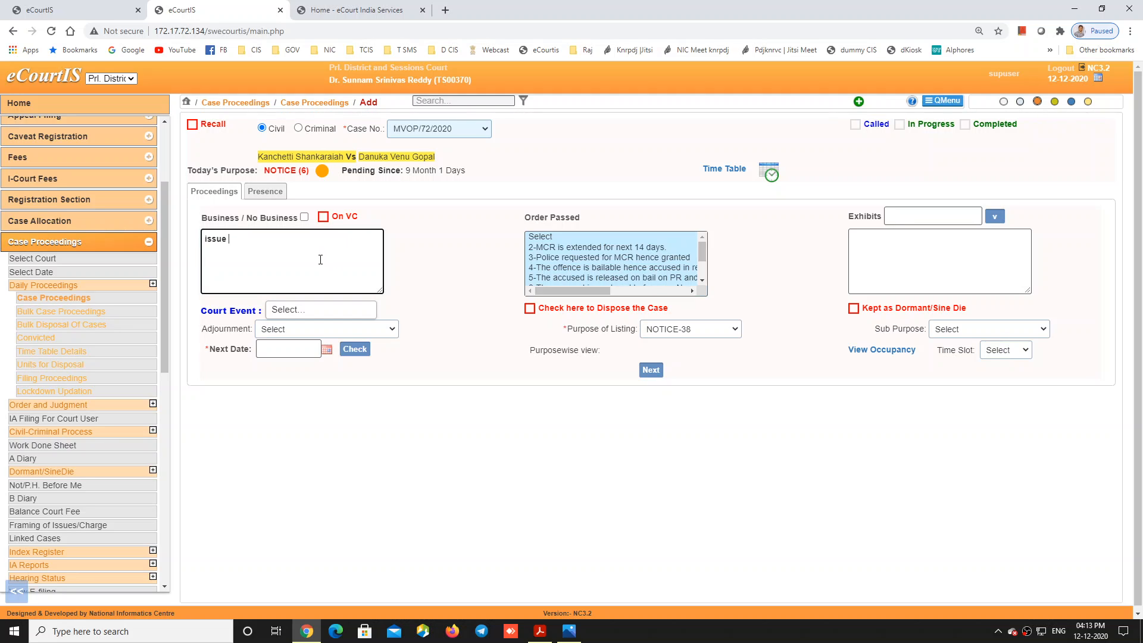
type("niotice")
key("BackSpace")
key("BackSpace")
key("BackSpace")
key("BackSpace")
key("BackSpace")
key("BackSpace")
type("otice")
left_click(326, 349)
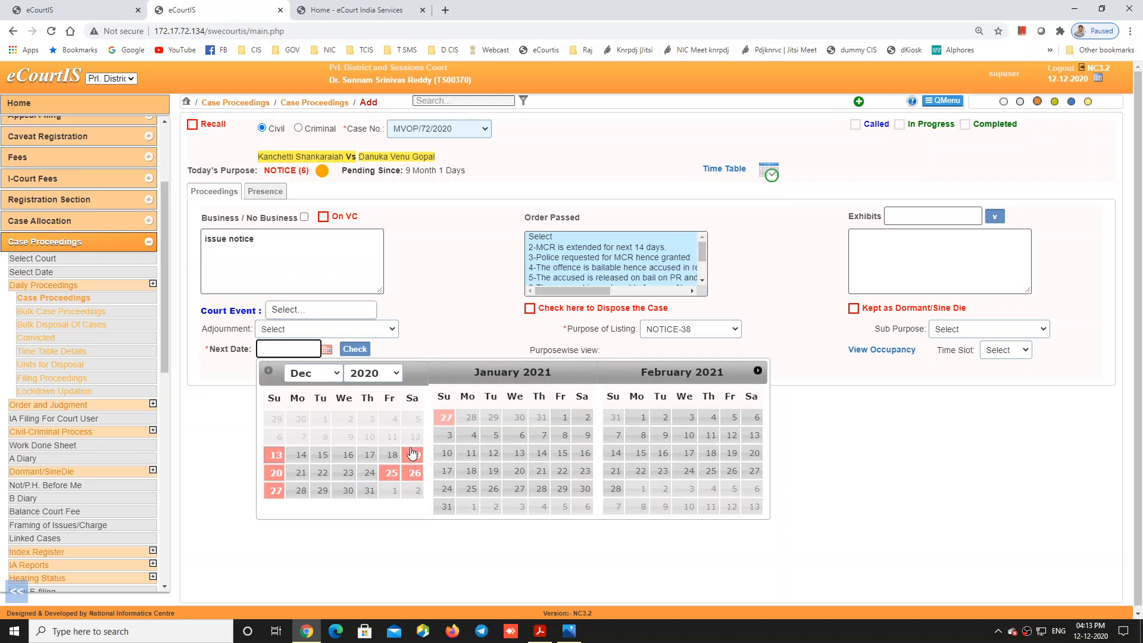
left_click(368, 493)
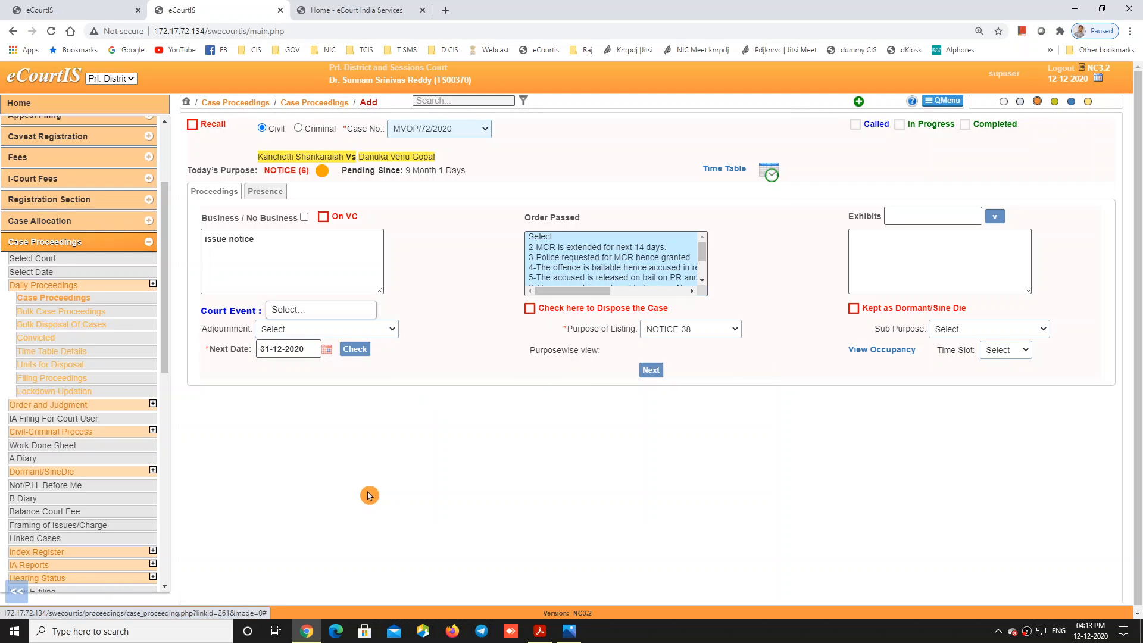
left_click(651, 370)
left_click(658, 423)
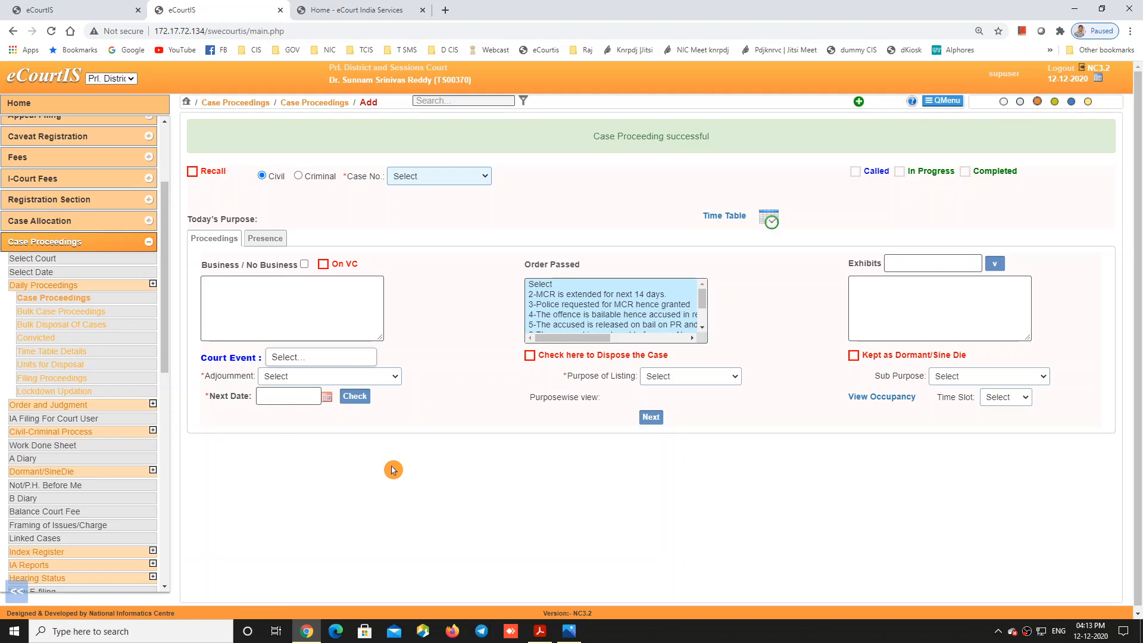
left_click(70, 434)
left_click(62, 340)
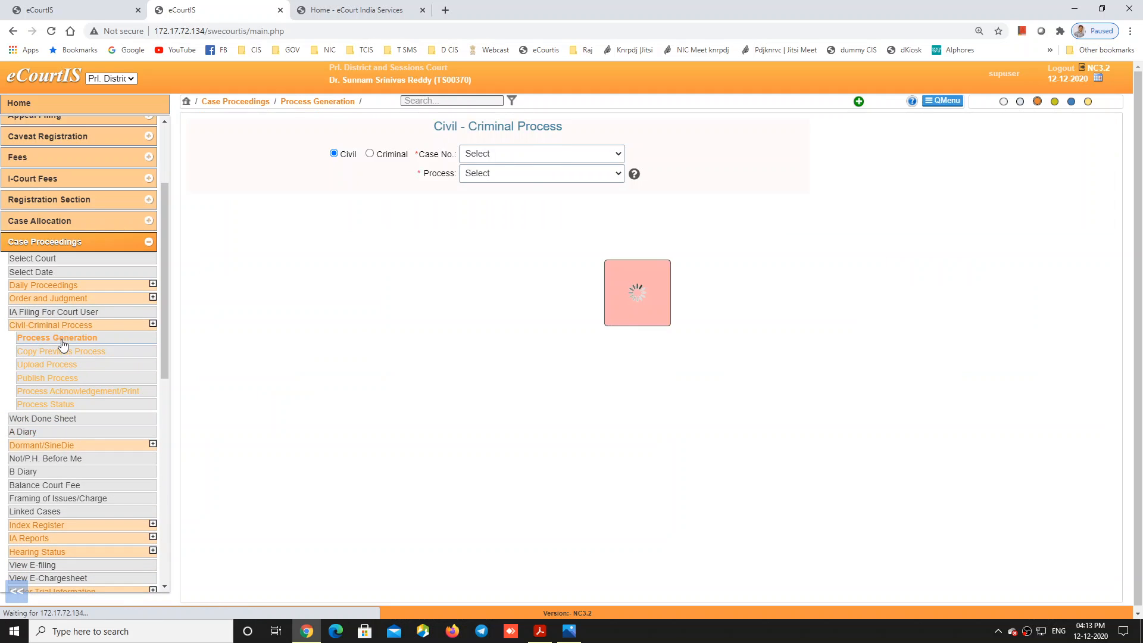
left_click(603, 157)
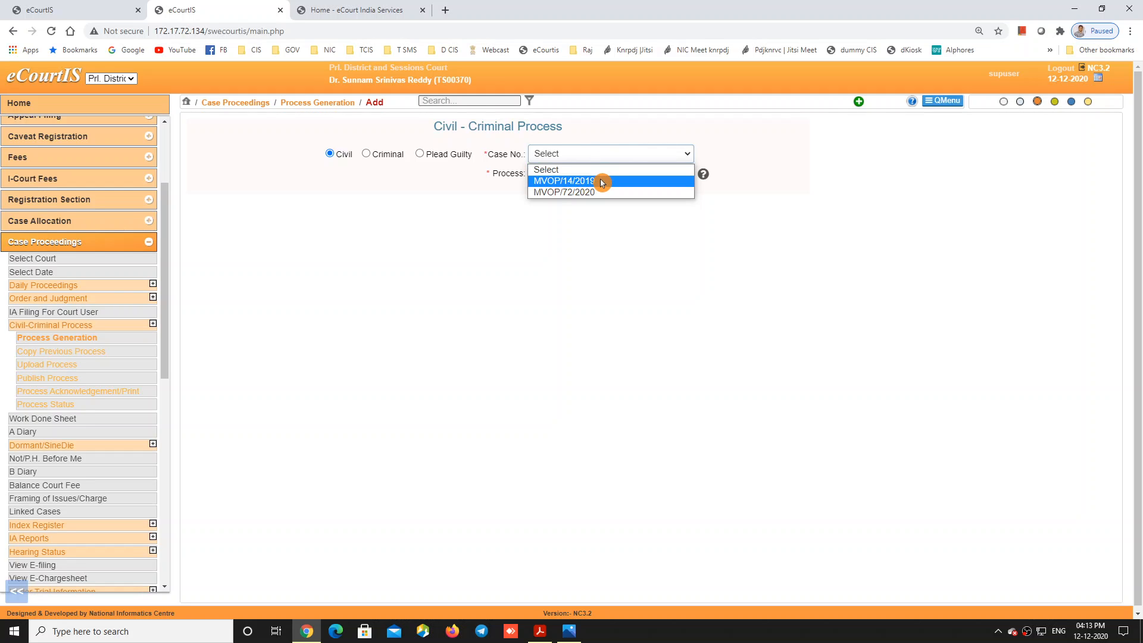
left_click(601, 181)
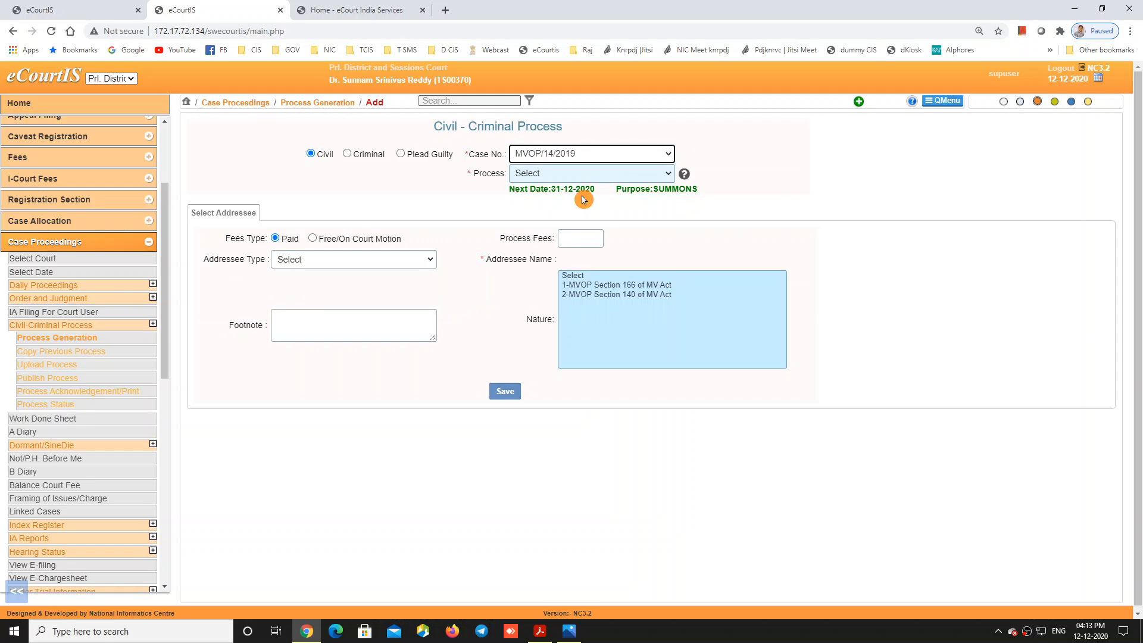
left_click(558, 173)
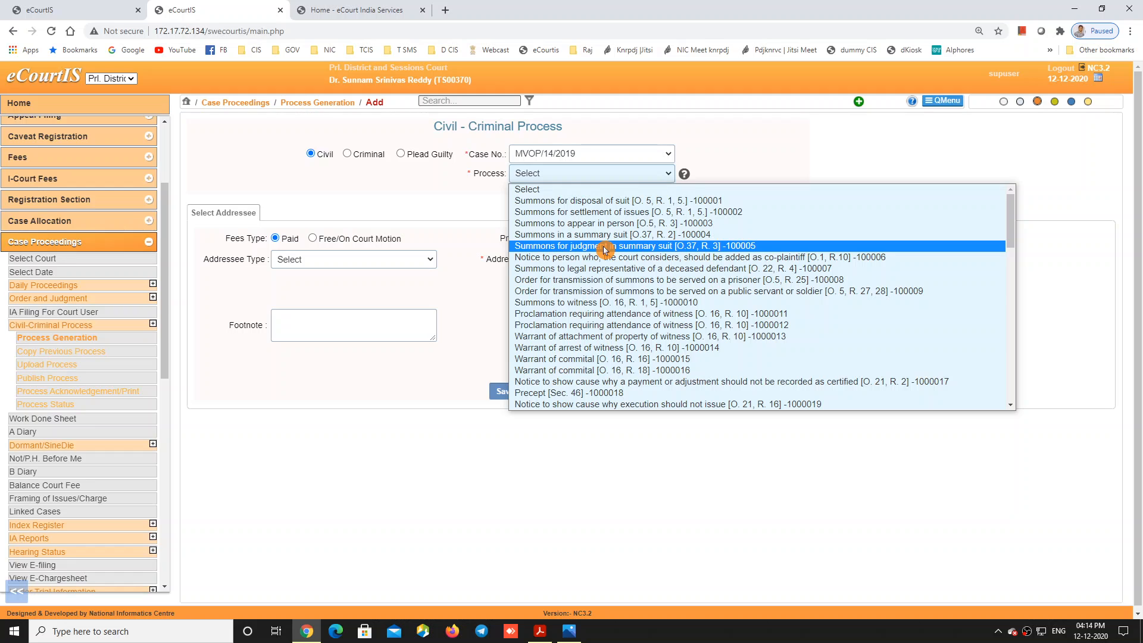
Step: Select 'Summons for settlement of issues [O. 5, R. 1, 5.]' as the process
scroll(604, 250, "down", 10)
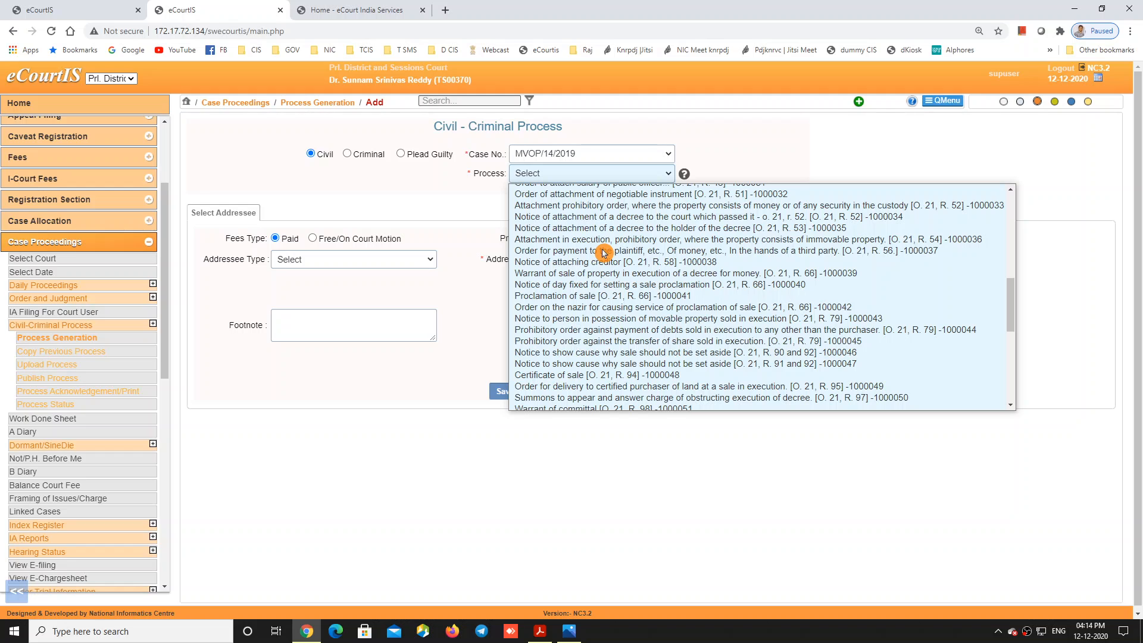
scroll(604, 252, "down", 8)
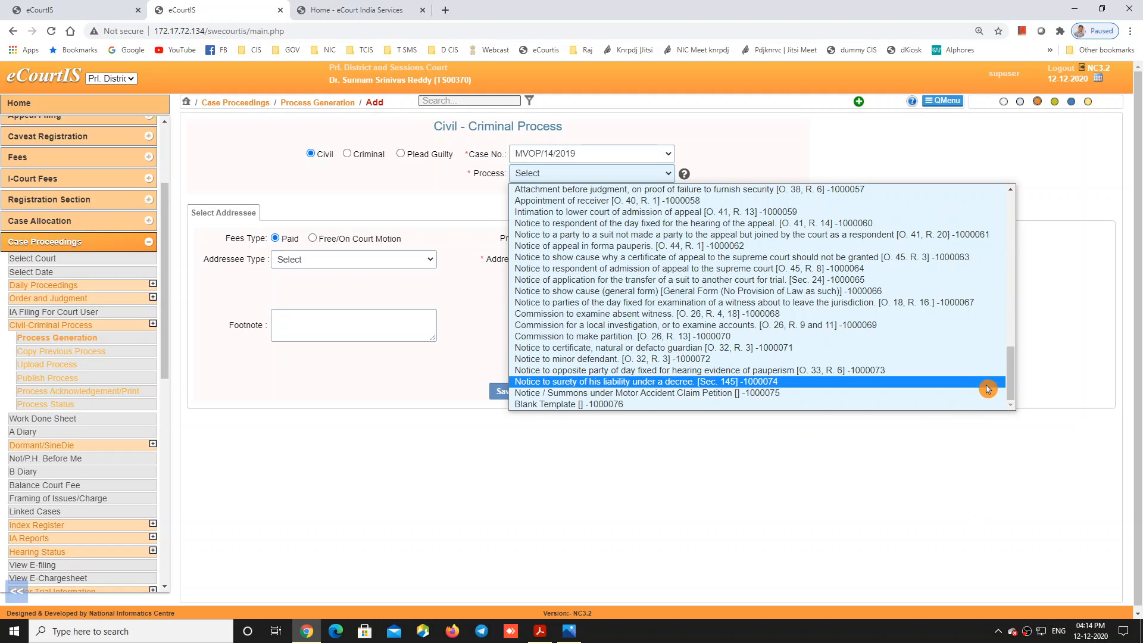
left_click_drag(1014, 390, 955, 219)
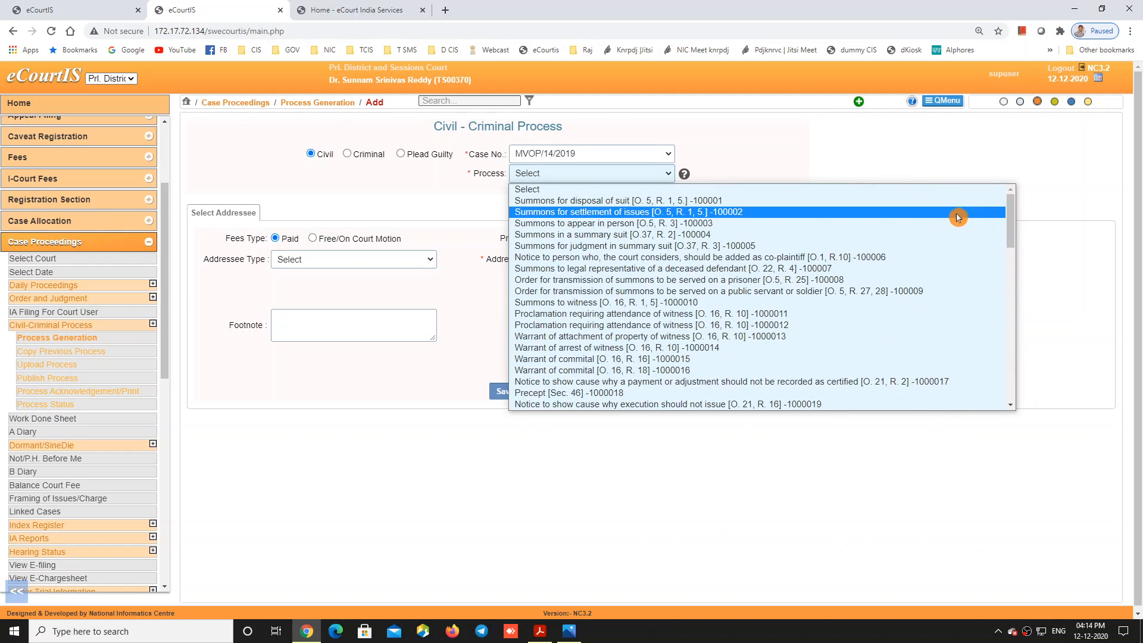
left_click(801, 212)
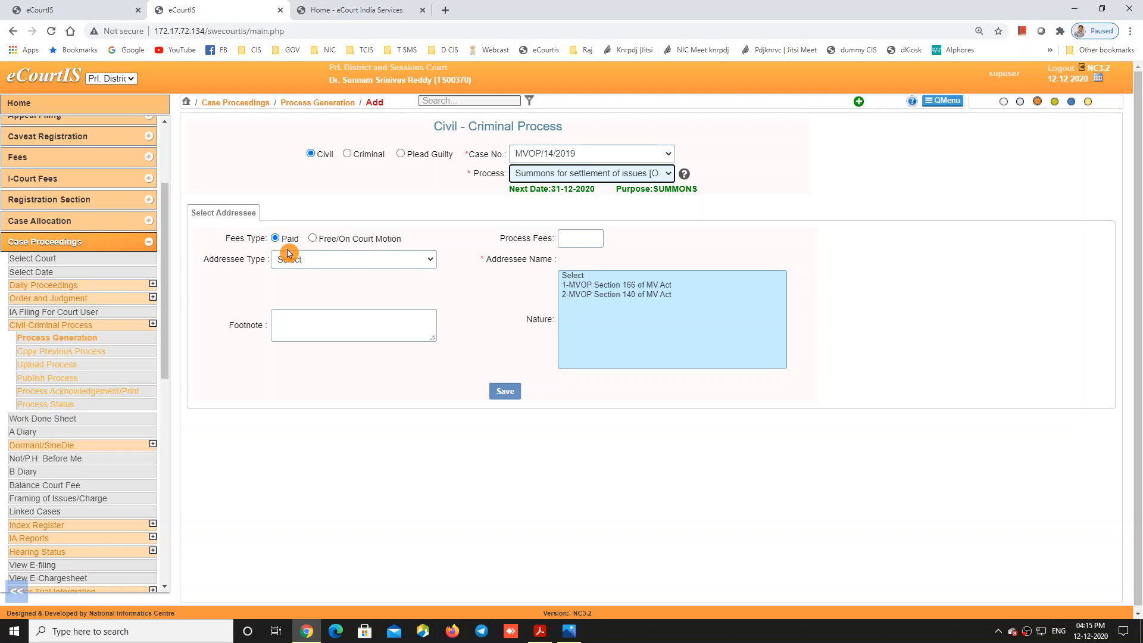
Step: Address the summons to the defendant respondent, fees 30, nature 2-MVOP Section 140 of MV Act
left_click(329, 260)
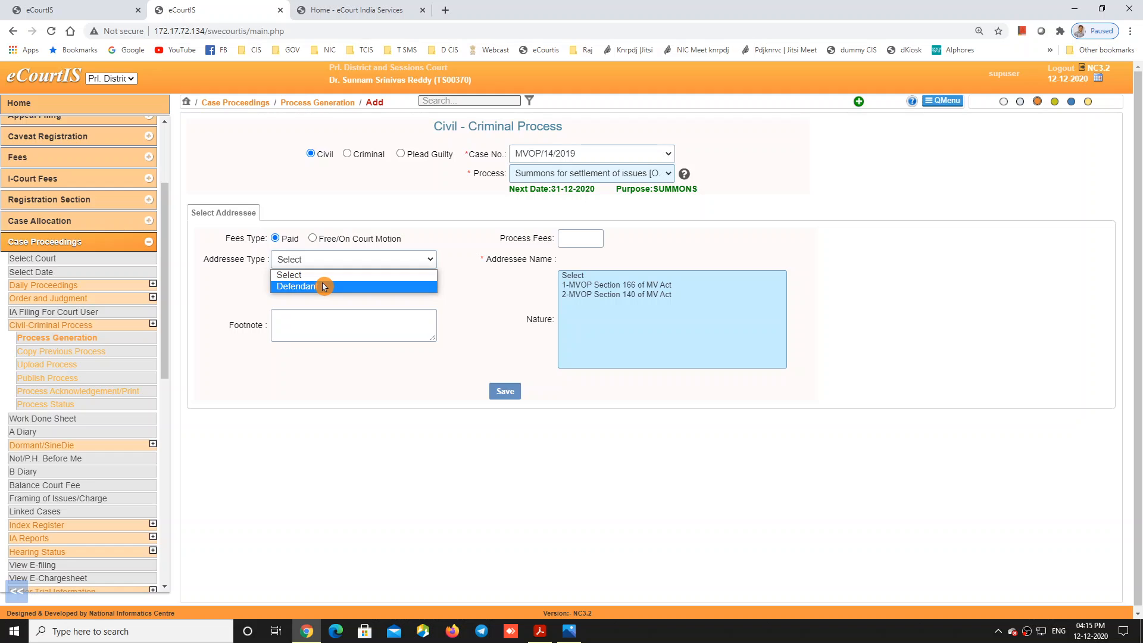
left_click(325, 286)
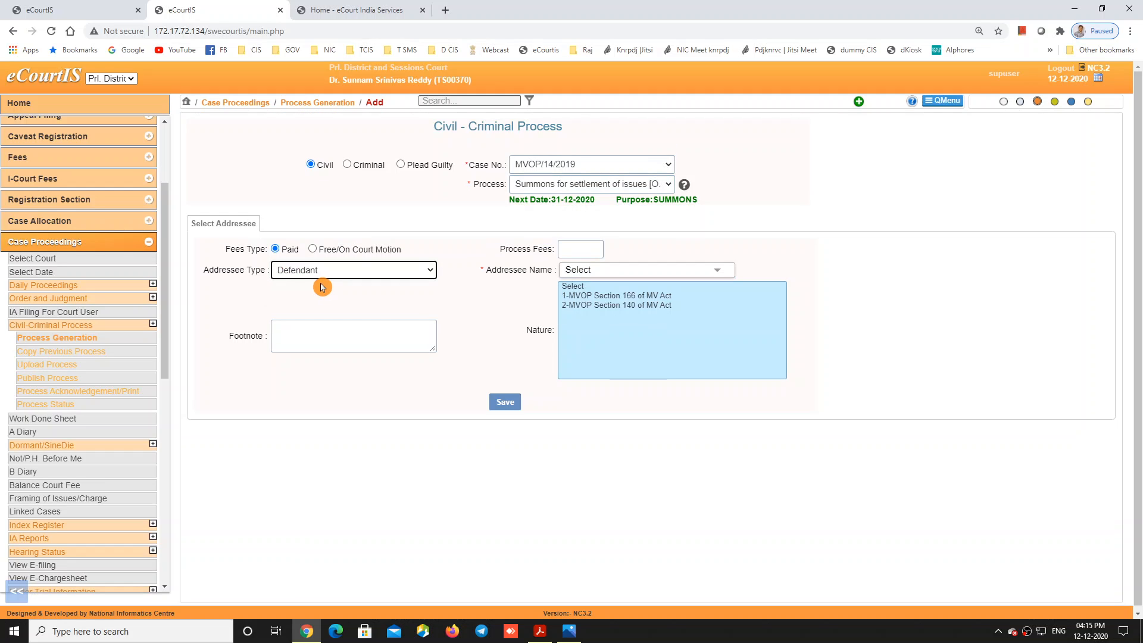
left_click(586, 248)
type("30")
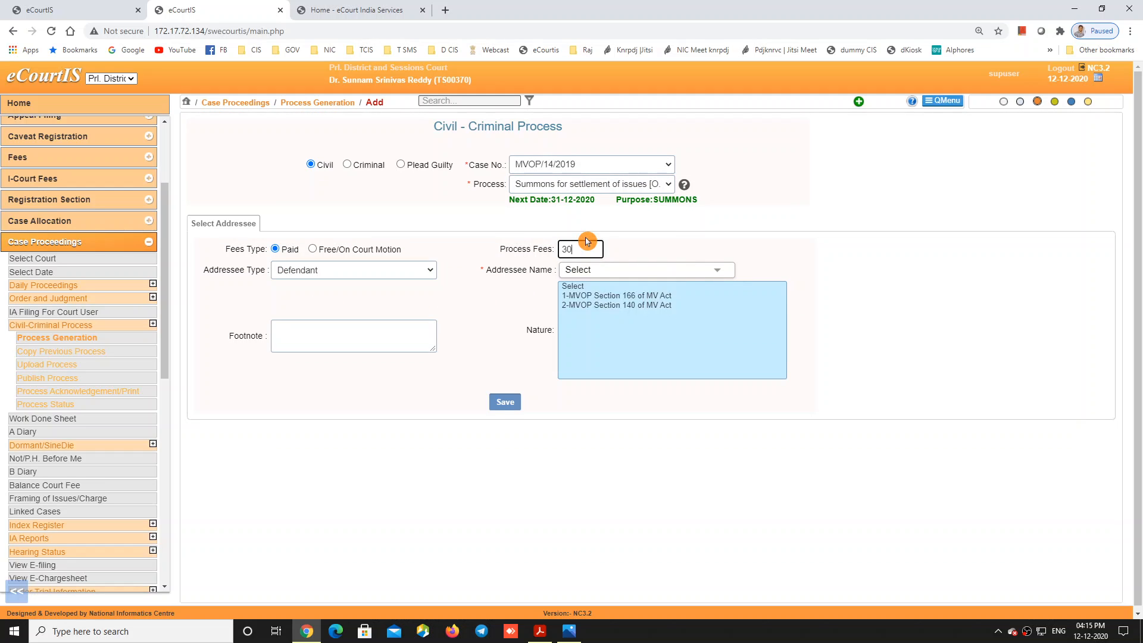
left_click(582, 271)
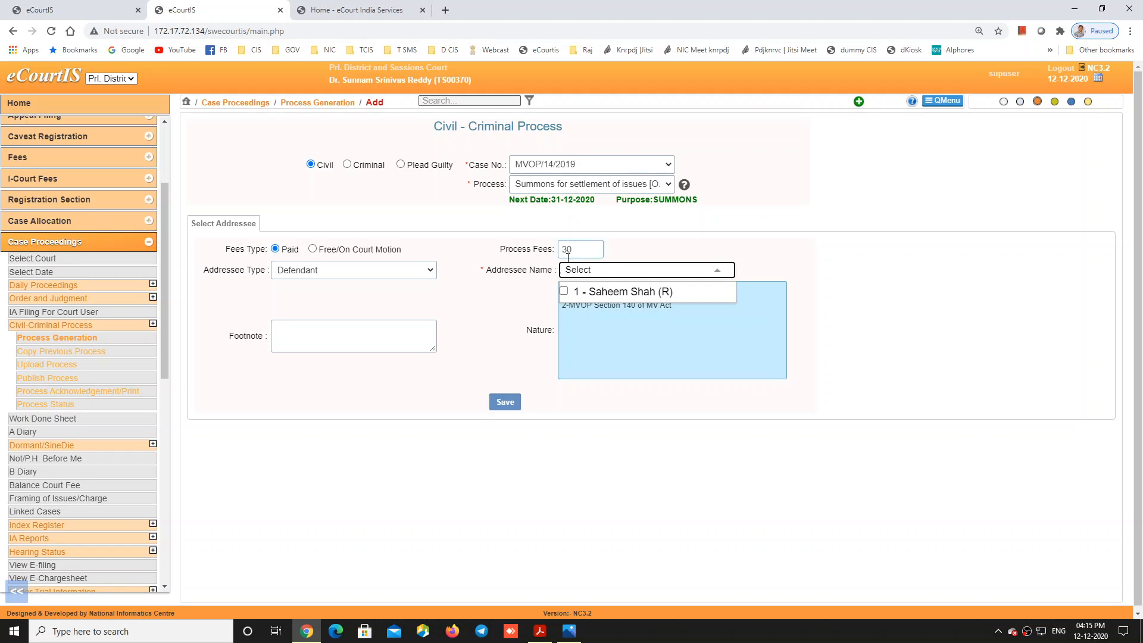
left_click(565, 292)
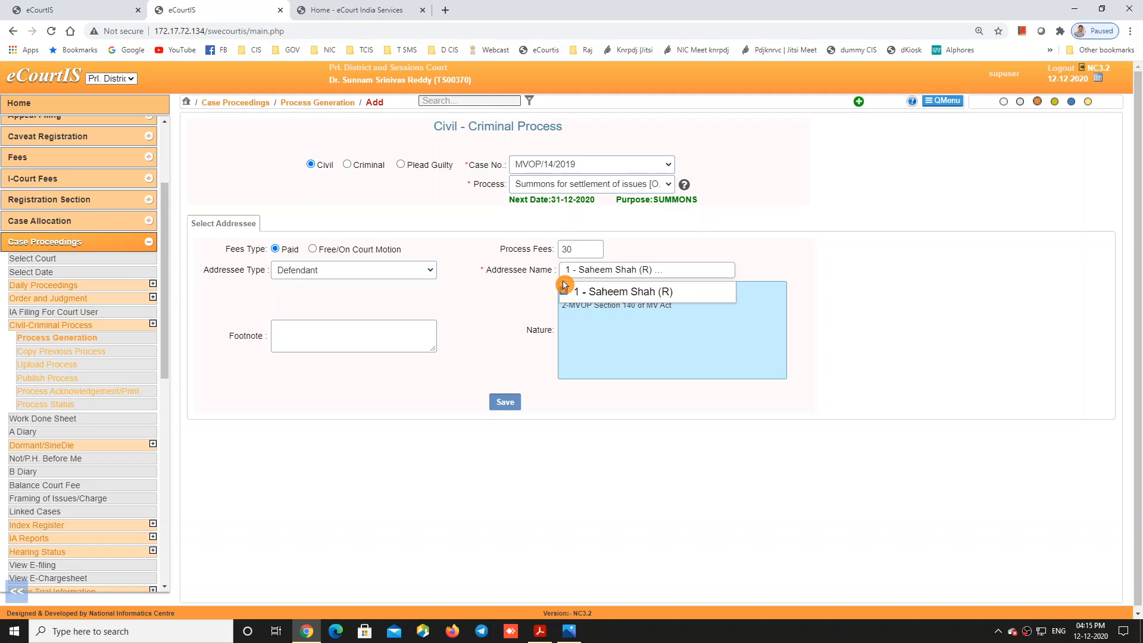
left_click(796, 225)
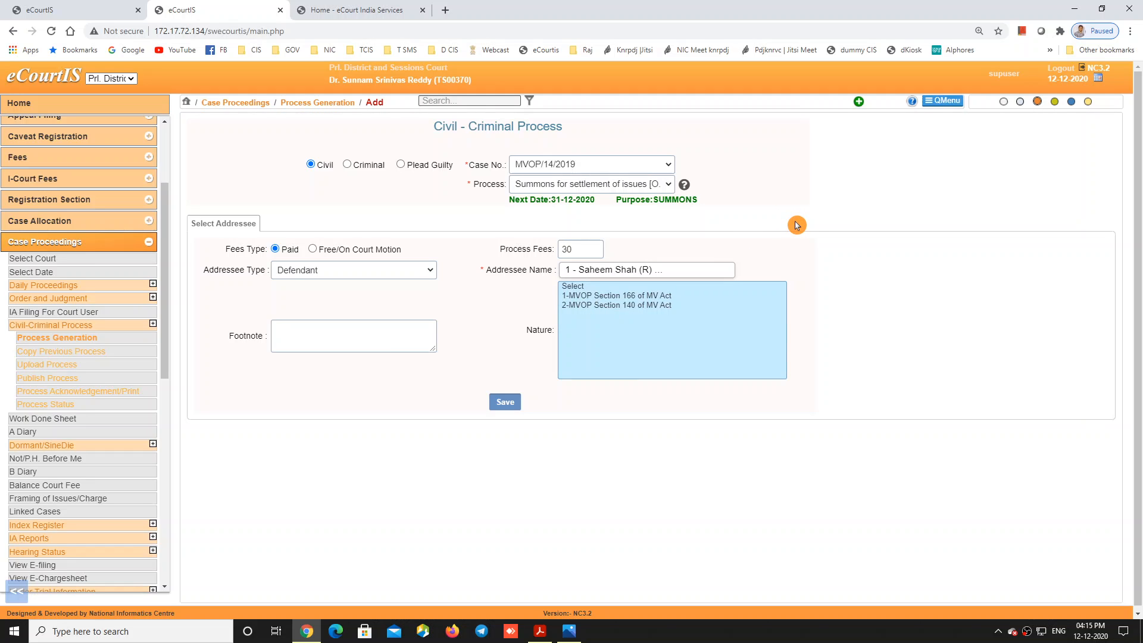
left_click(615, 306)
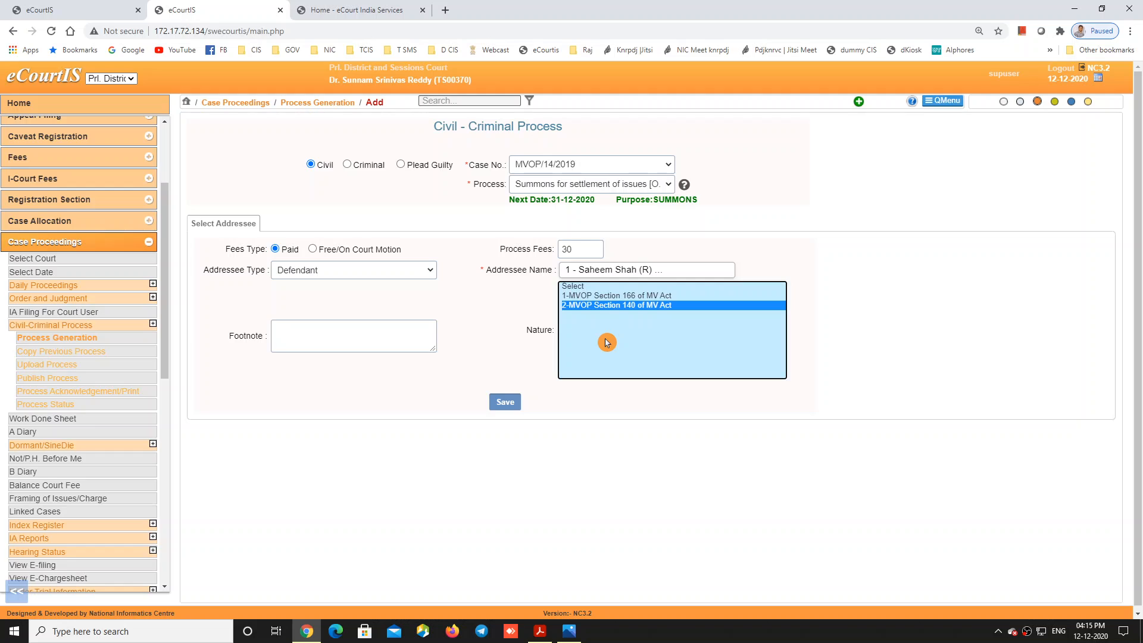
left_click(382, 336)
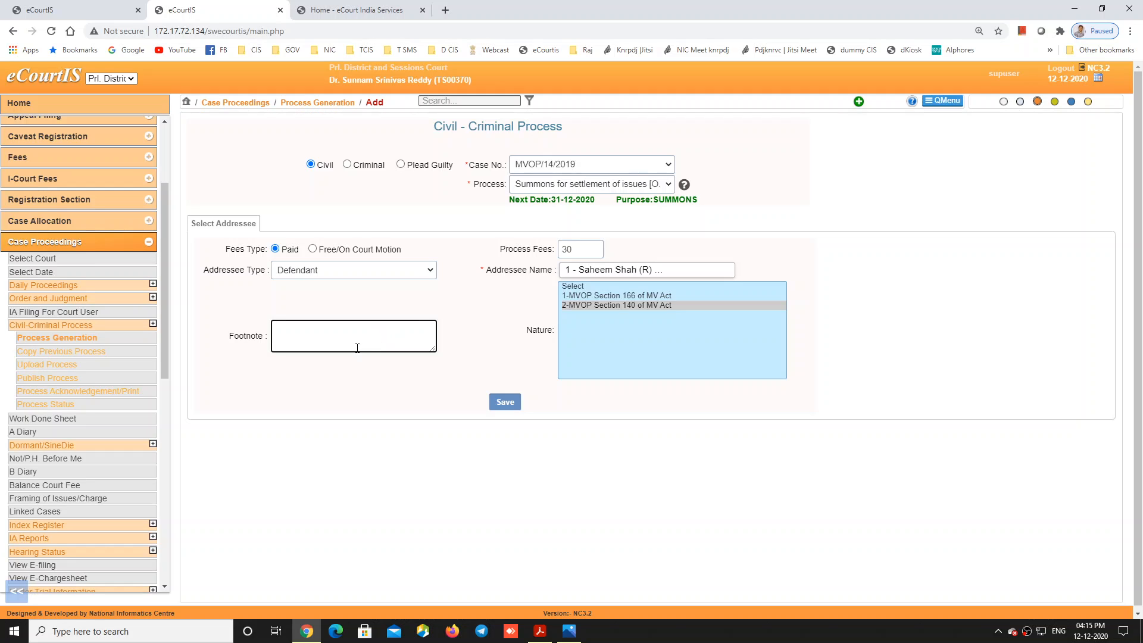
Step: Save the addressee selection and finish the address state as 'Uttara Pradesh'
left_click(505, 402)
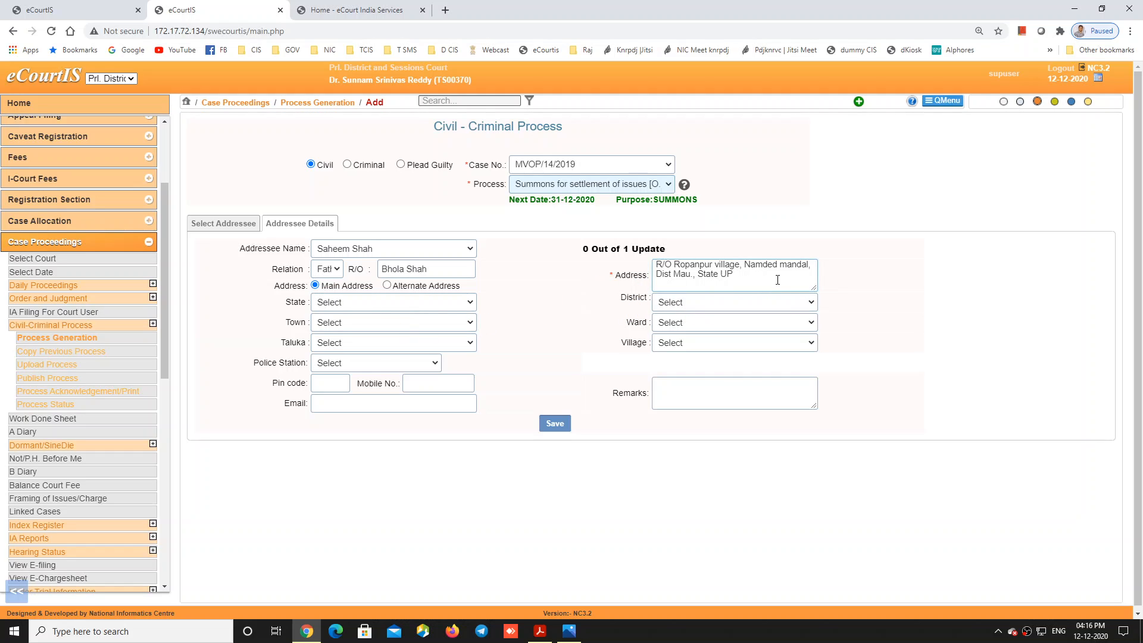
left_click(759, 274)
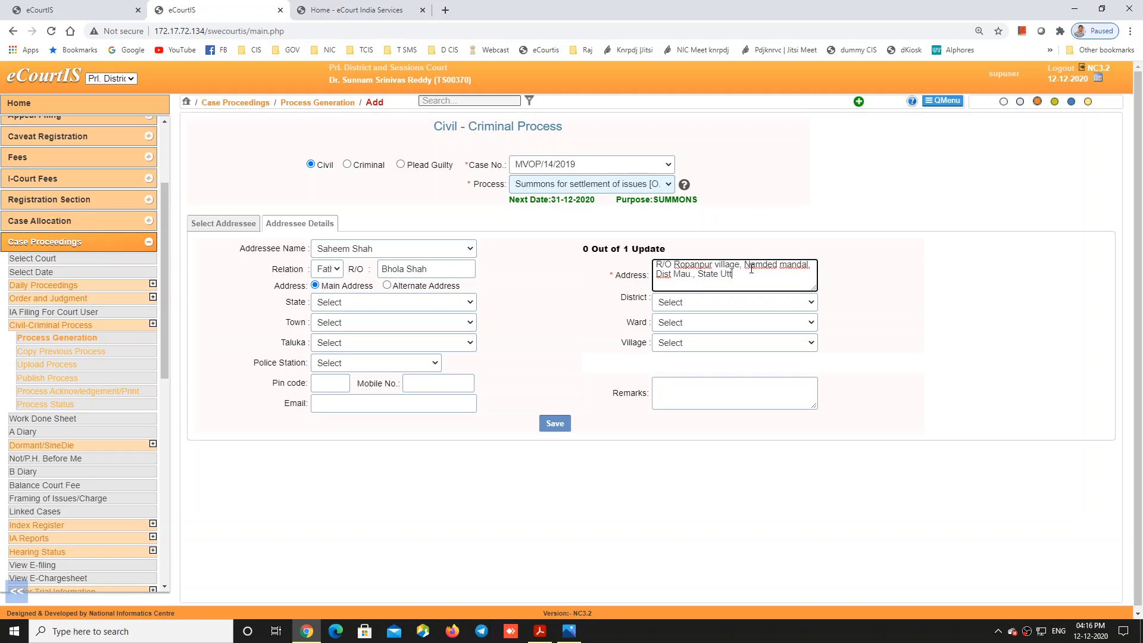
type("ara Pradesh")
left_click(365, 309)
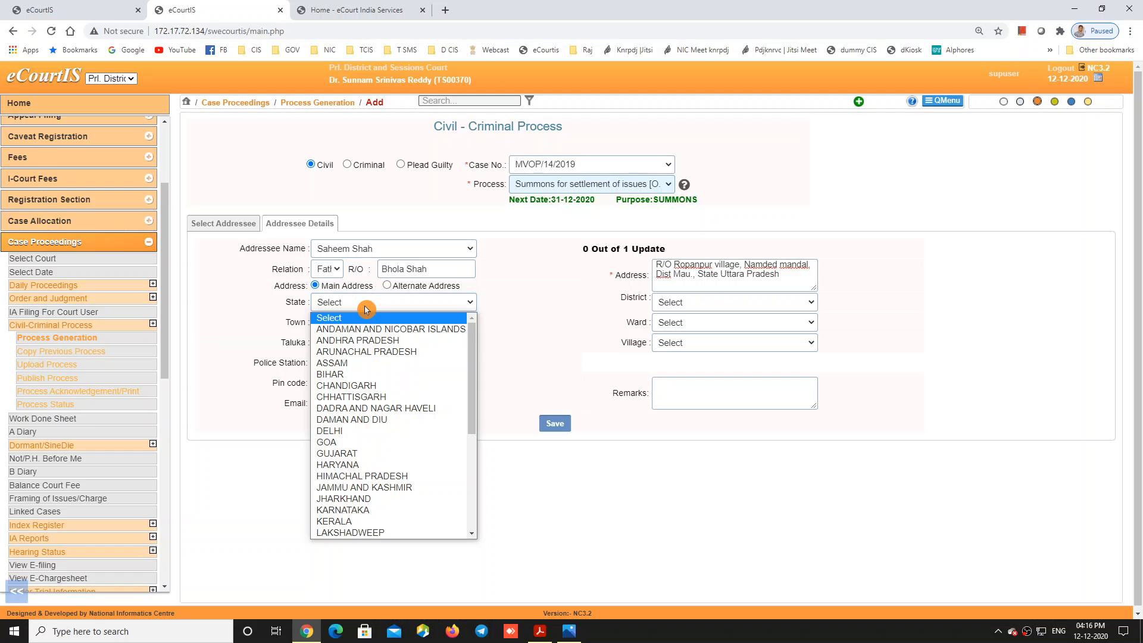
left_click(366, 308)
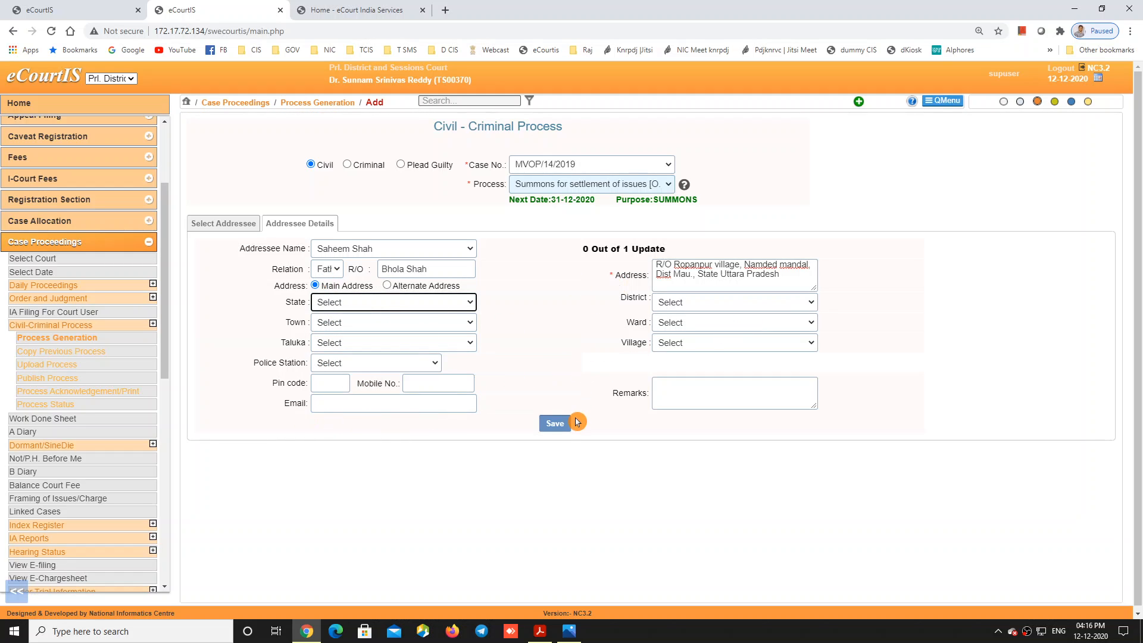
Step: Save the addressee details and generate the draft summons for MVOP/14/2019
left_click(555, 422)
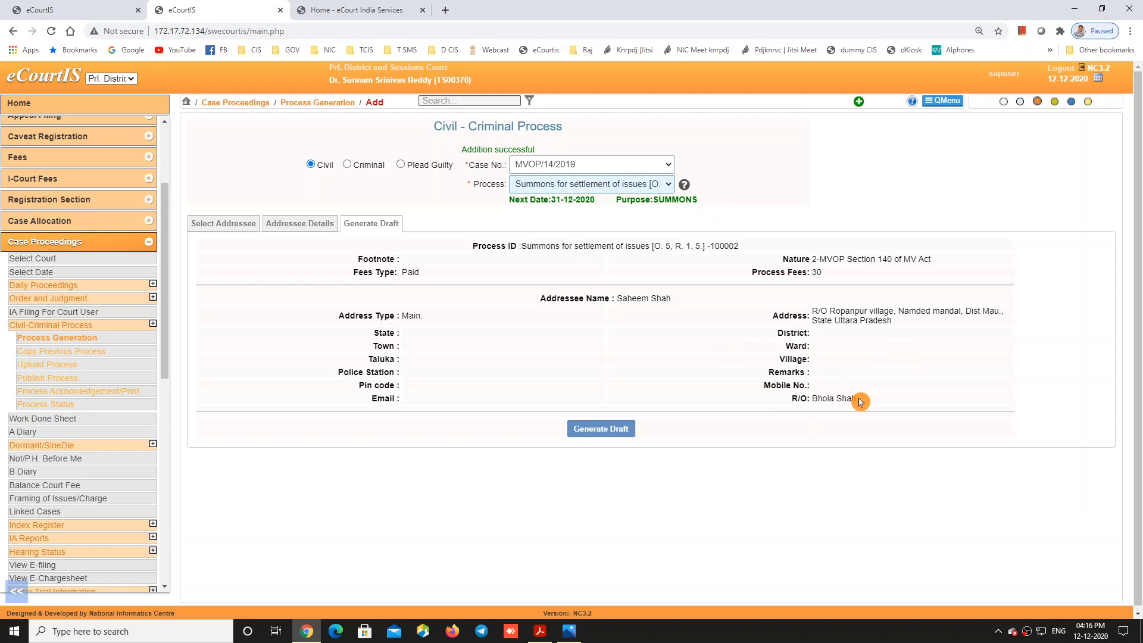
left_click(612, 435)
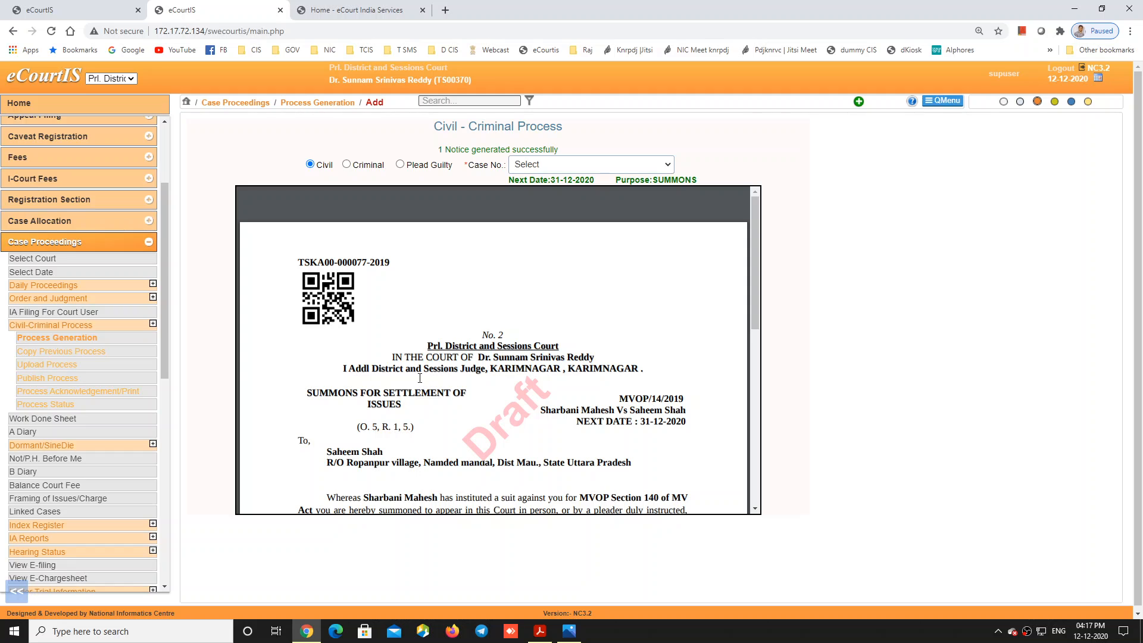
scroll(408, 416, "down", 2)
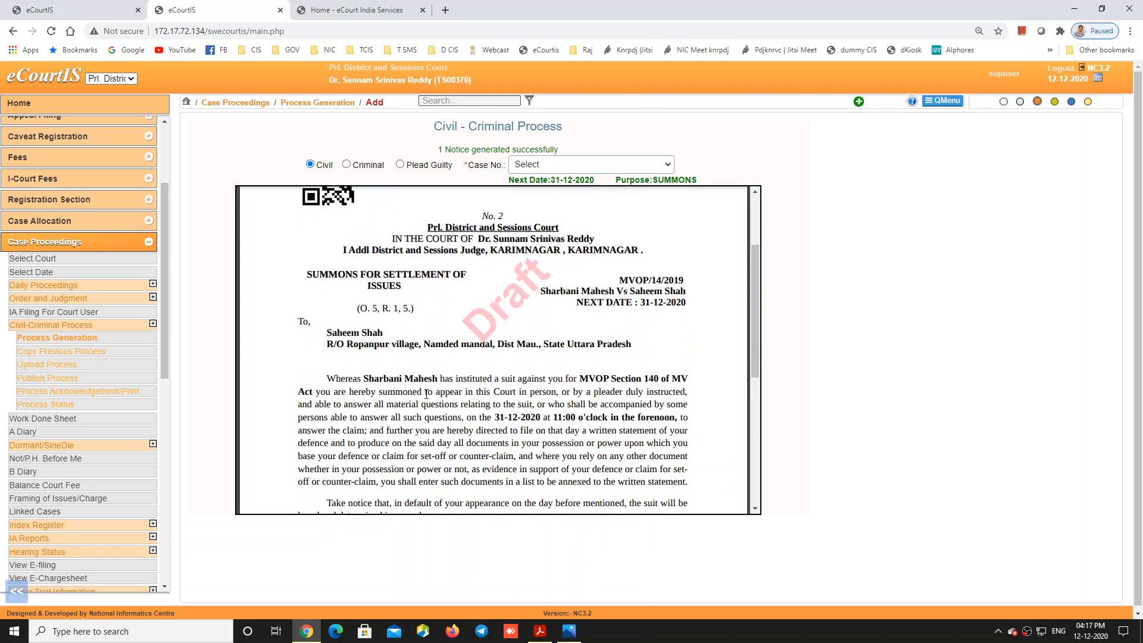
scroll(449, 345, "up", 2)
scroll(448, 351, "down", 7)
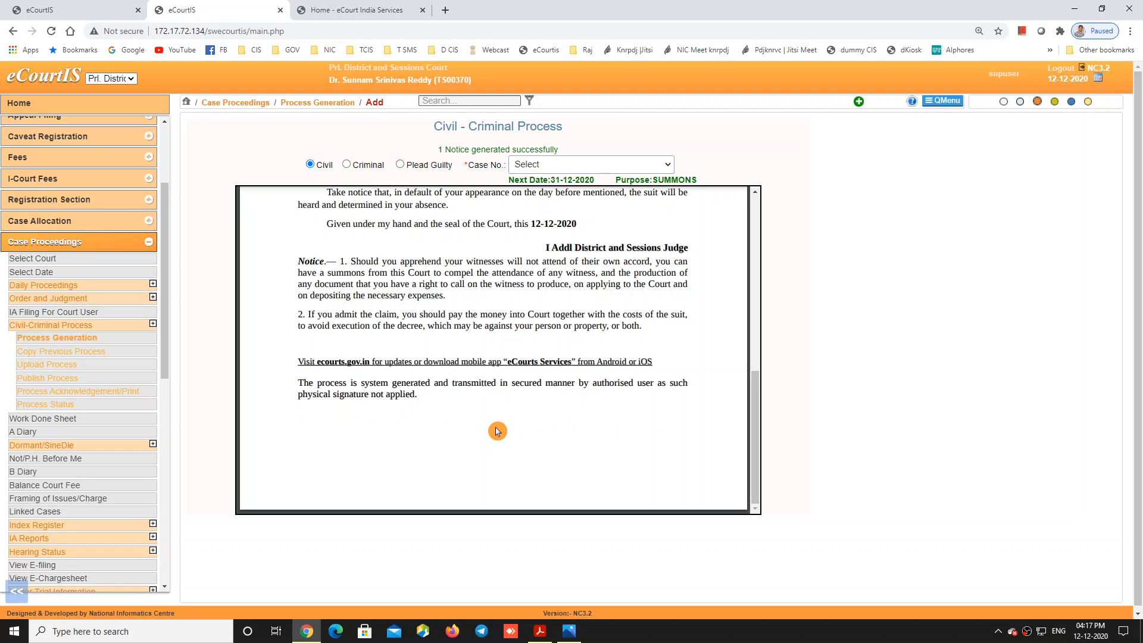
scroll(496, 431, "up", 2)
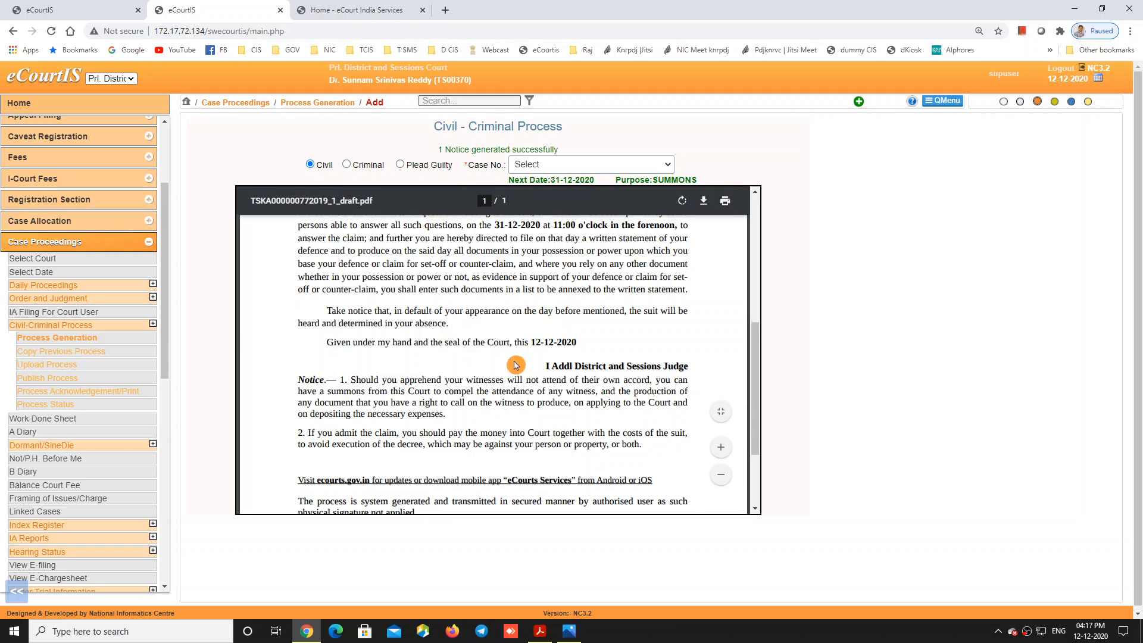
scroll(506, 366, "up", 5)
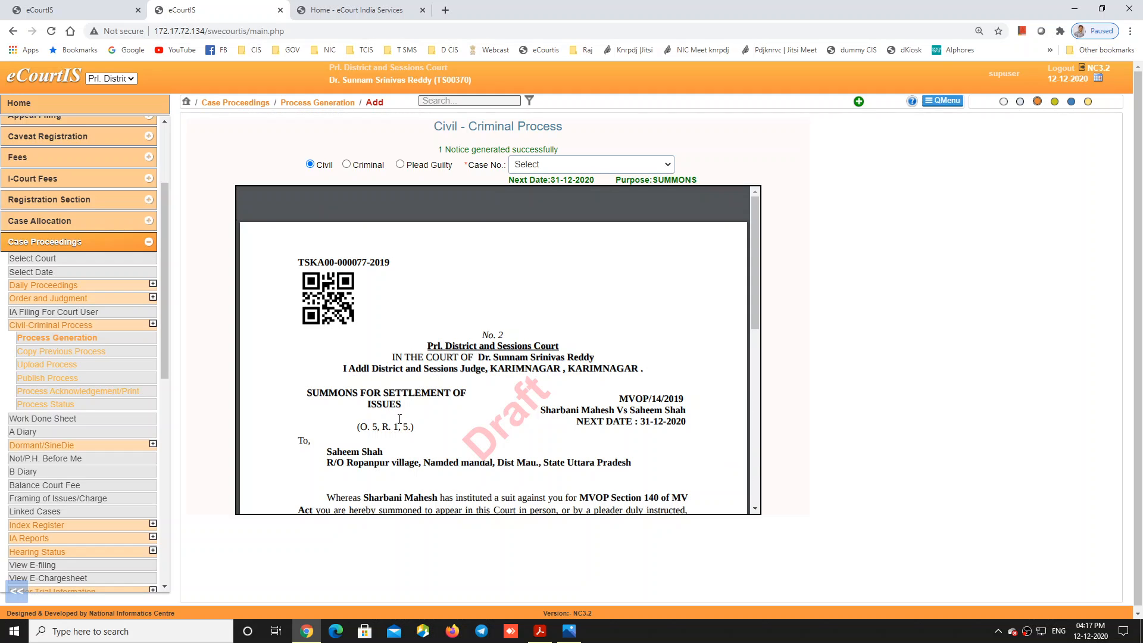
scroll(398, 445, "down", 1)
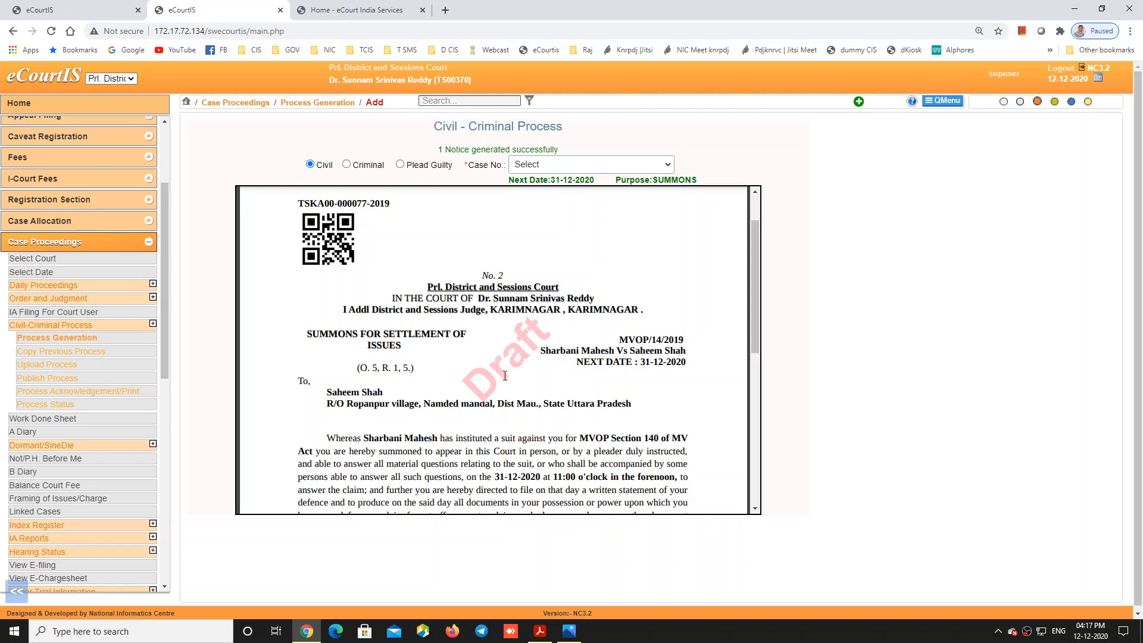
scroll(342, 266, "up", 1)
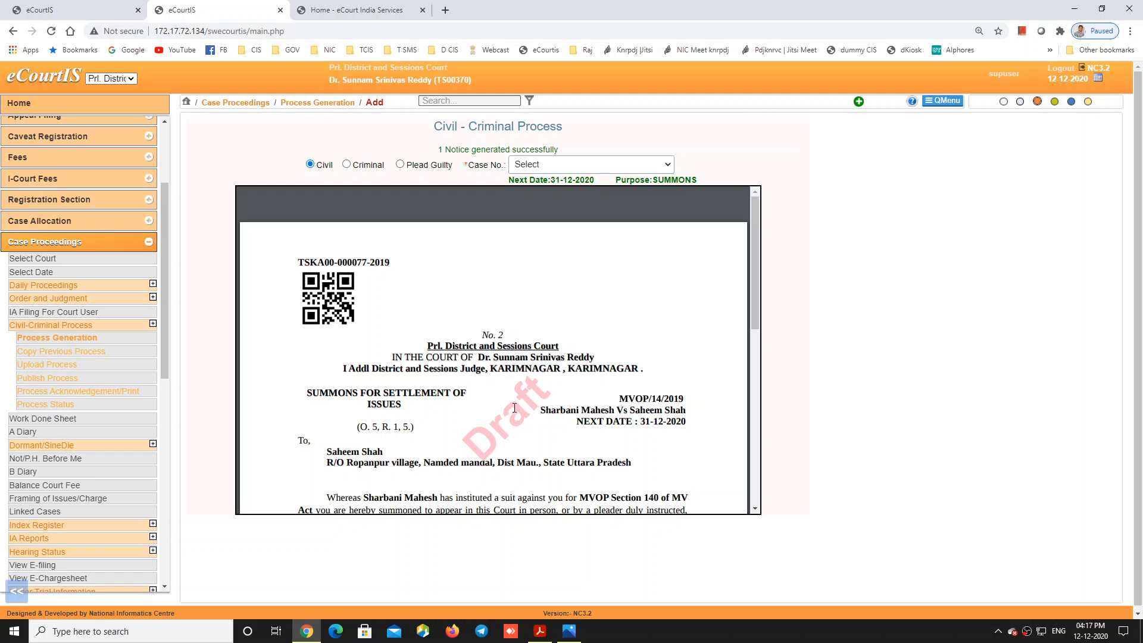
scroll(514, 408, "down", 1)
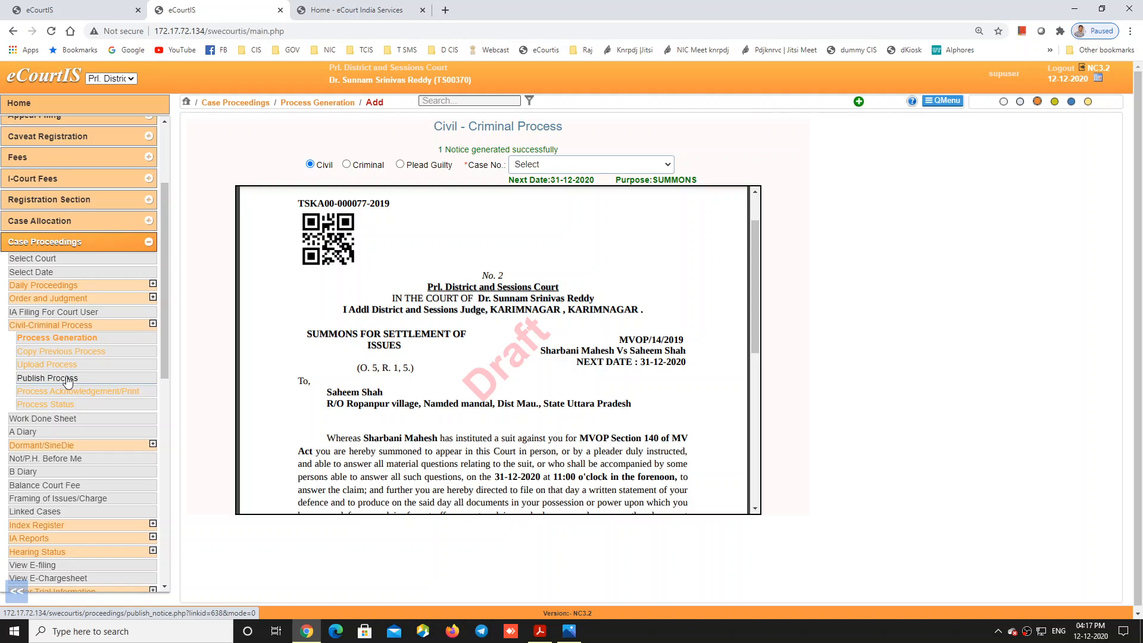
Step: Open Publish Process to list the MVOP/14/2019 summons draft for publishing
left_click(68, 380)
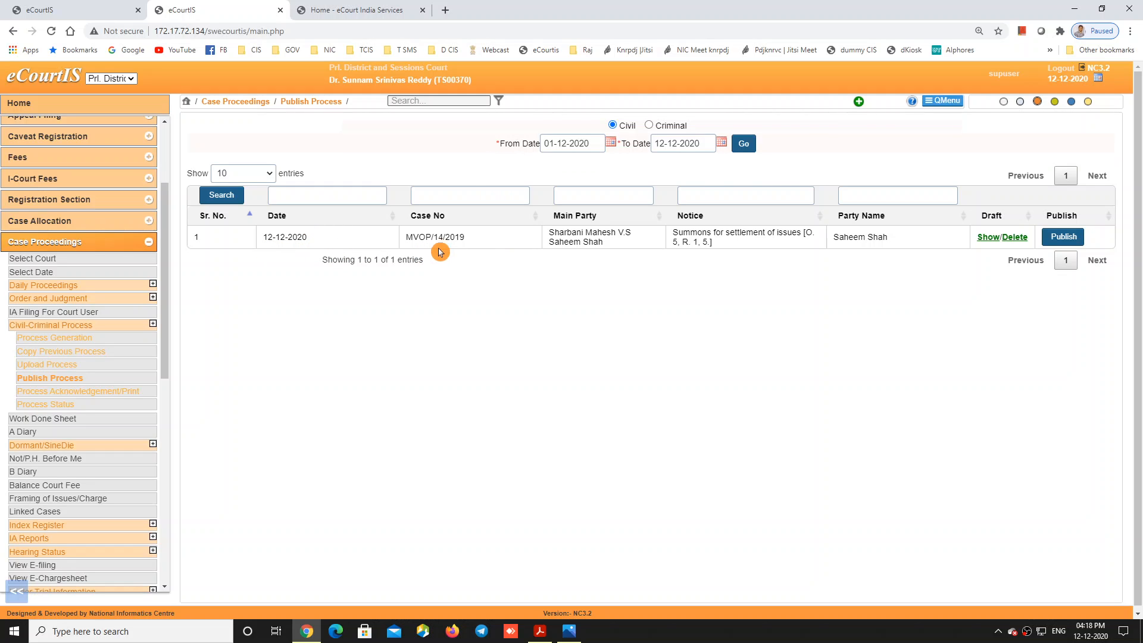
left_click(988, 237)
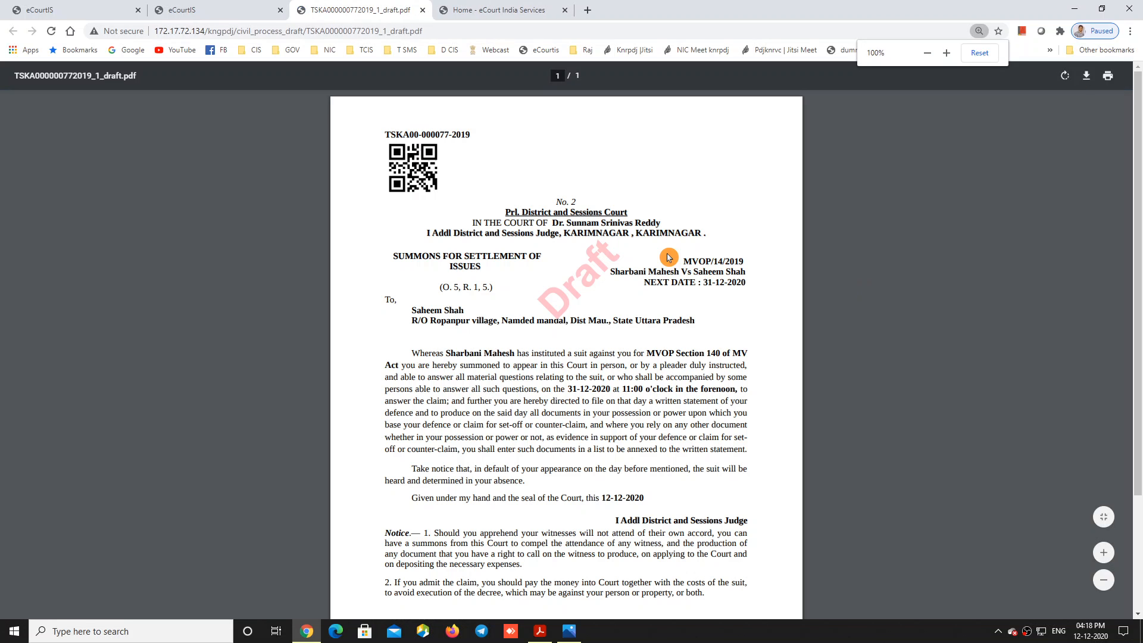
scroll(1056, 592, "down", 3)
scroll(1056, 592, "up", 2)
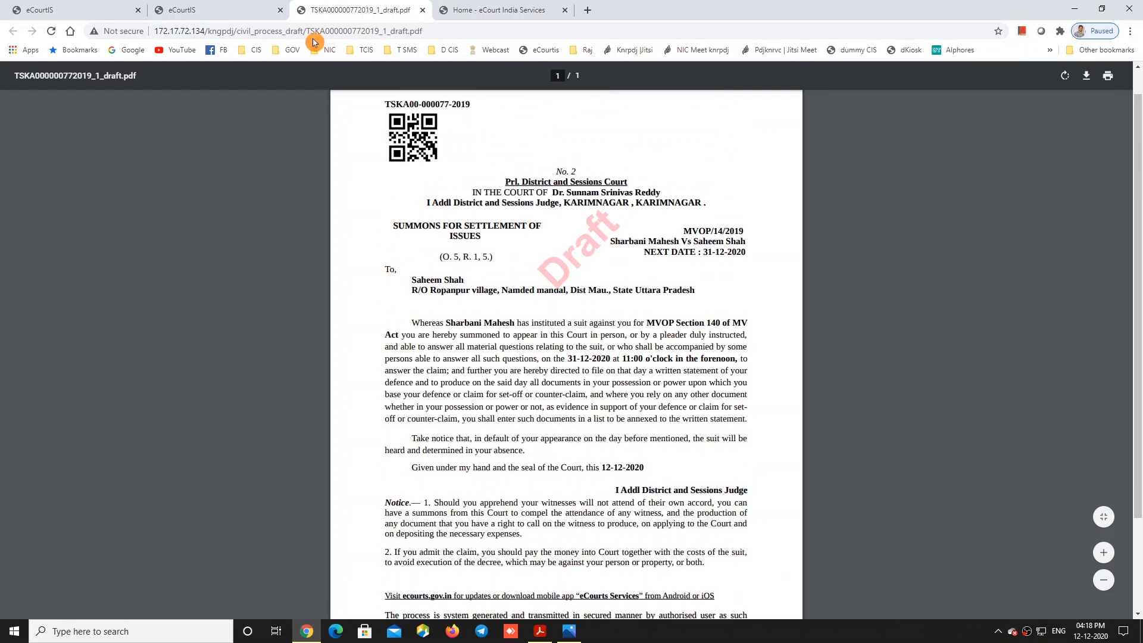
left_click(243, 12)
left_click(387, 11)
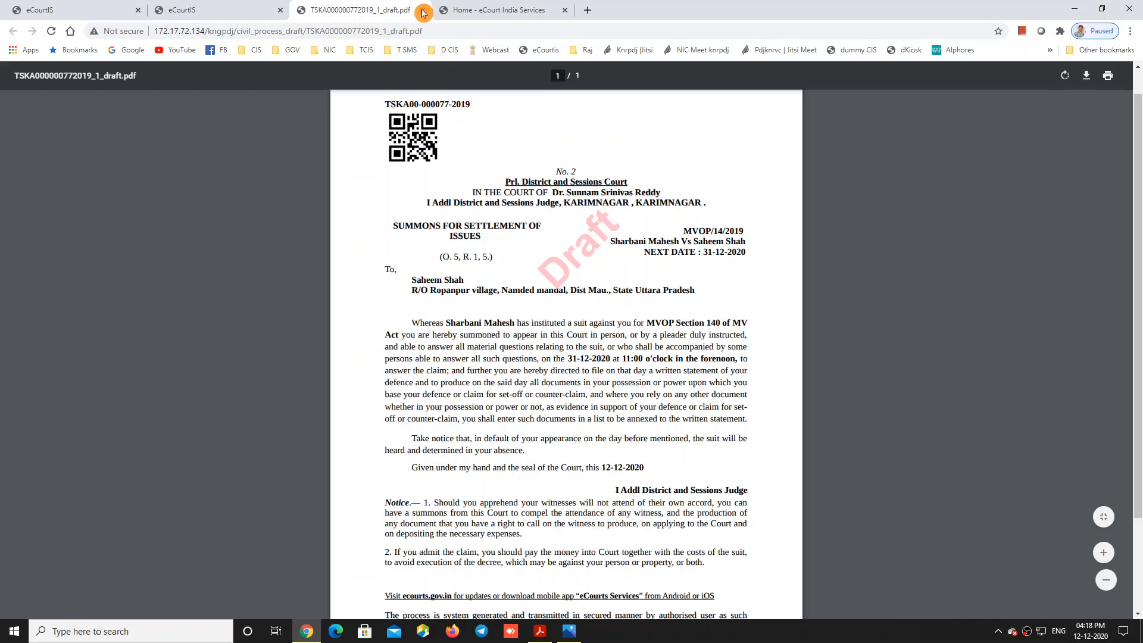
left_click(424, 11)
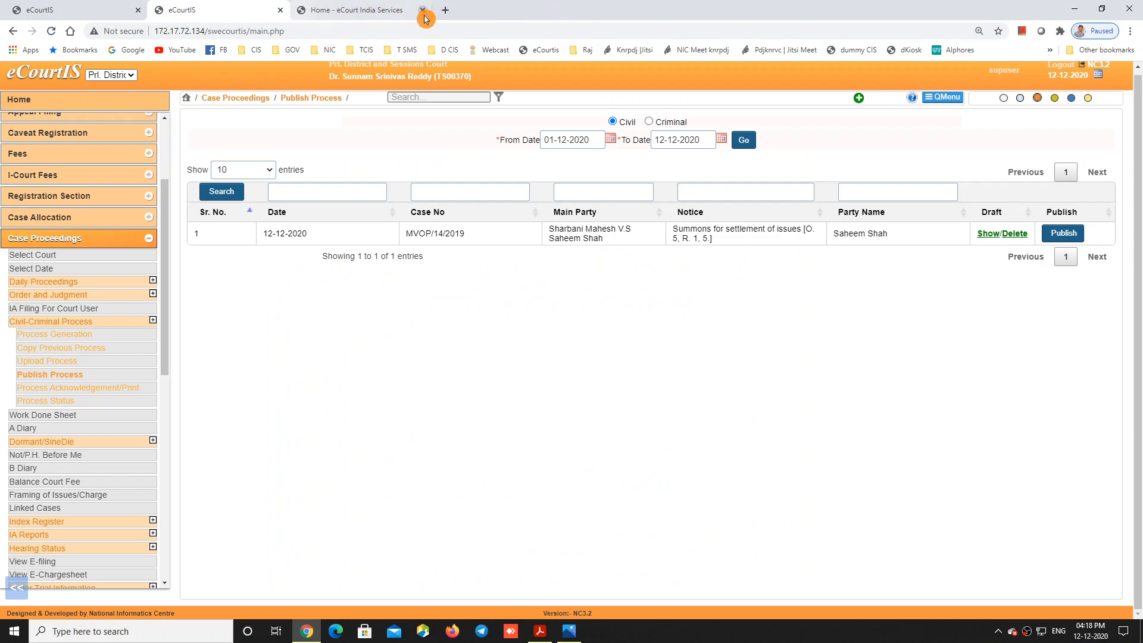
left_click(1023, 239)
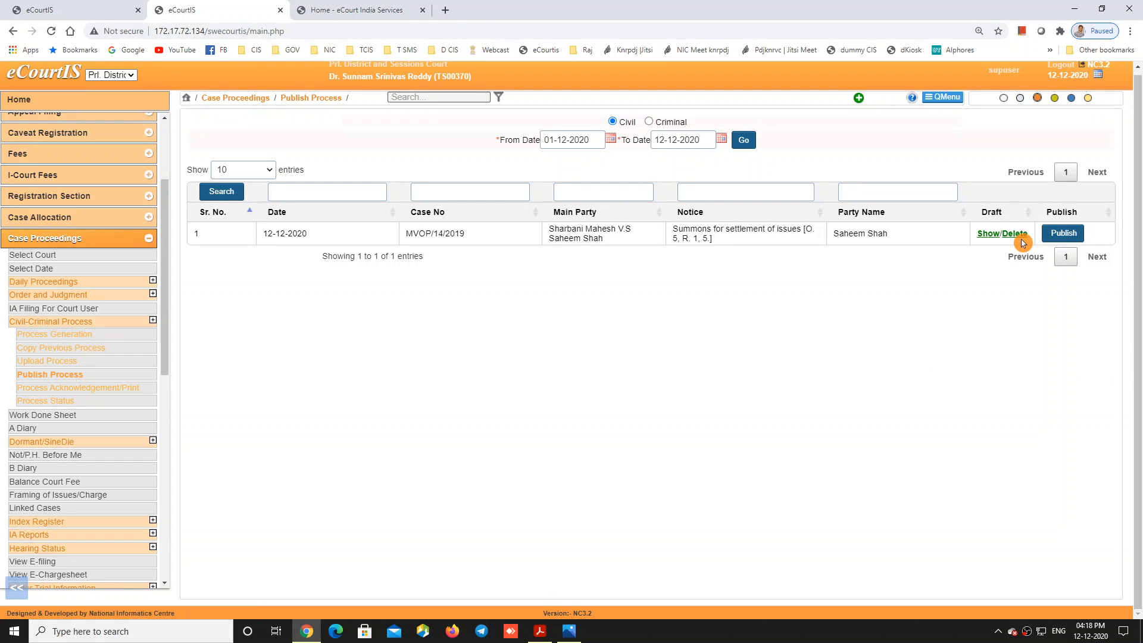
left_click(989, 244)
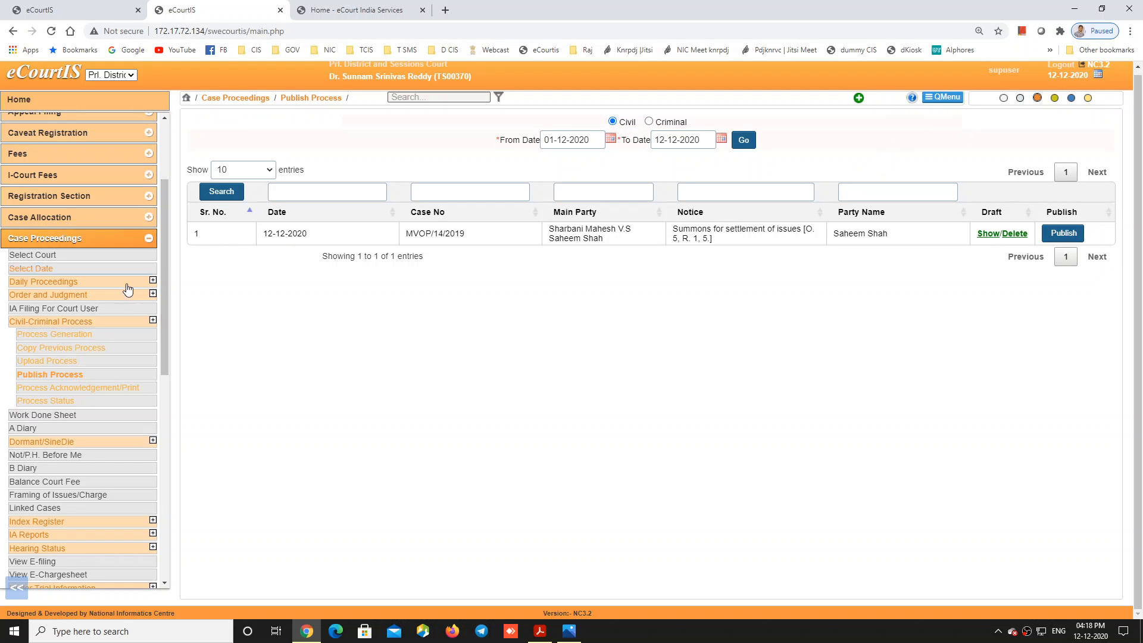
left_click(988, 234)
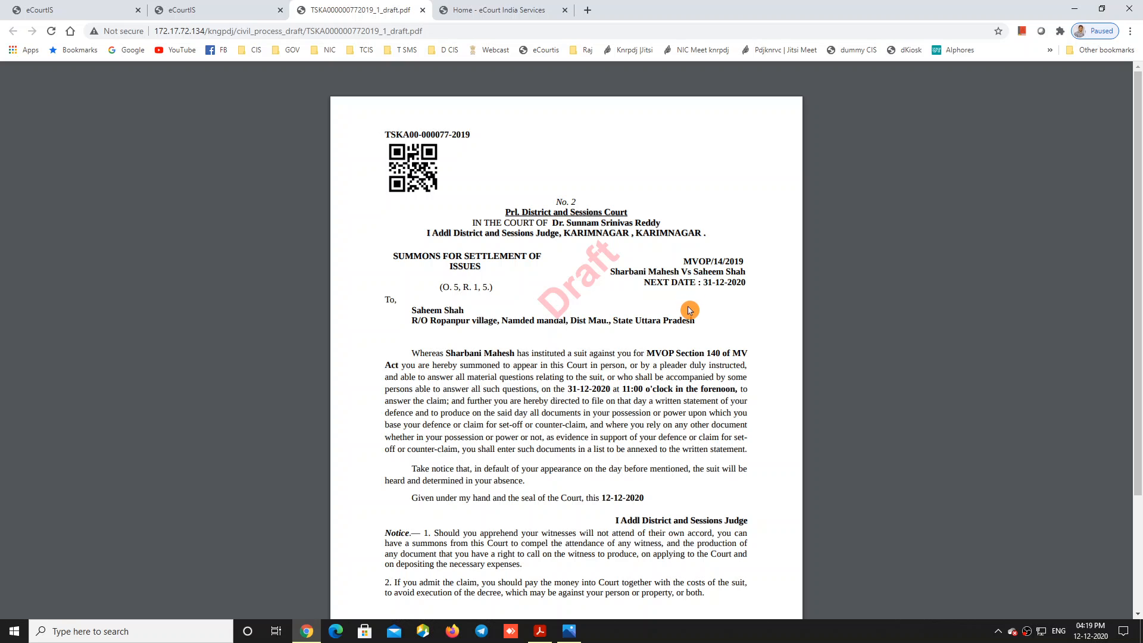
scroll(597, 456, "down", 3)
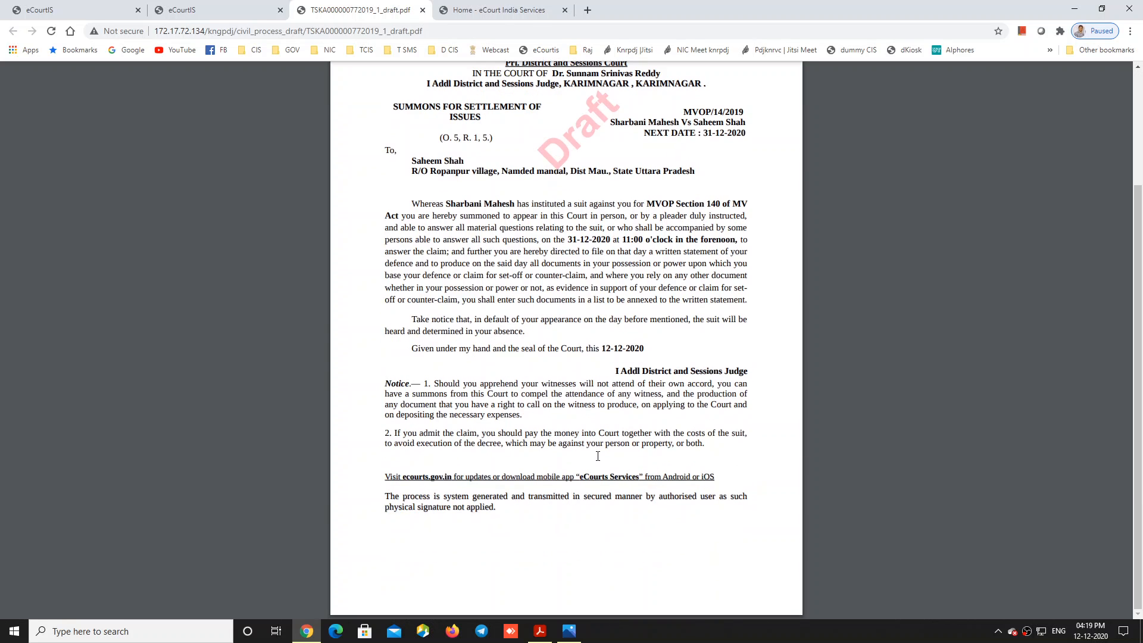
scroll(598, 456, "up", 3)
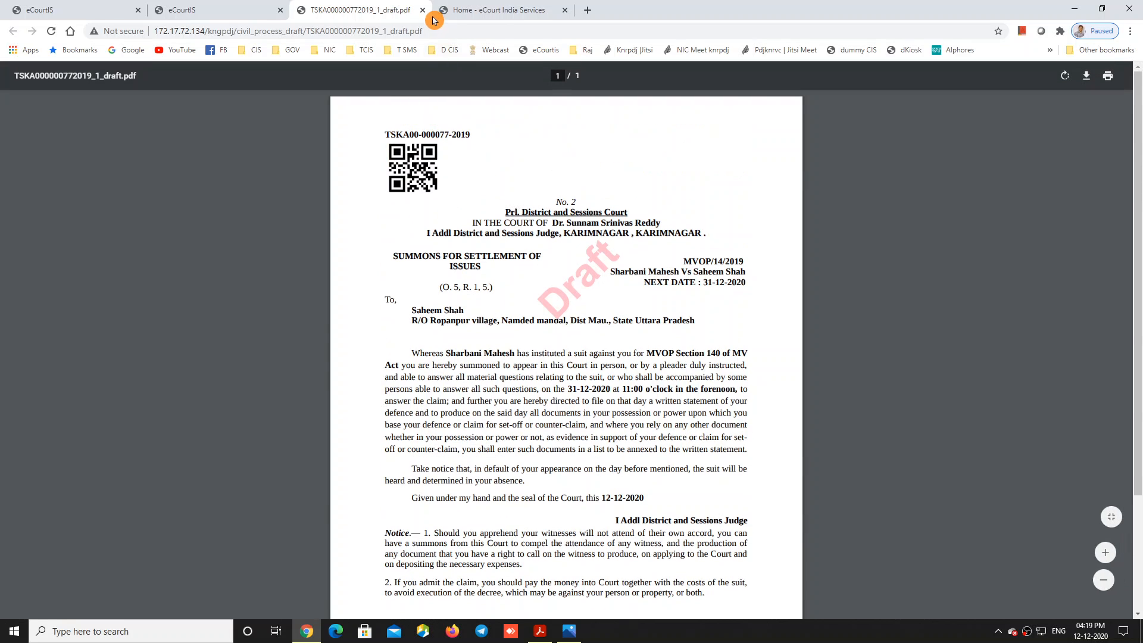
left_click(426, 13)
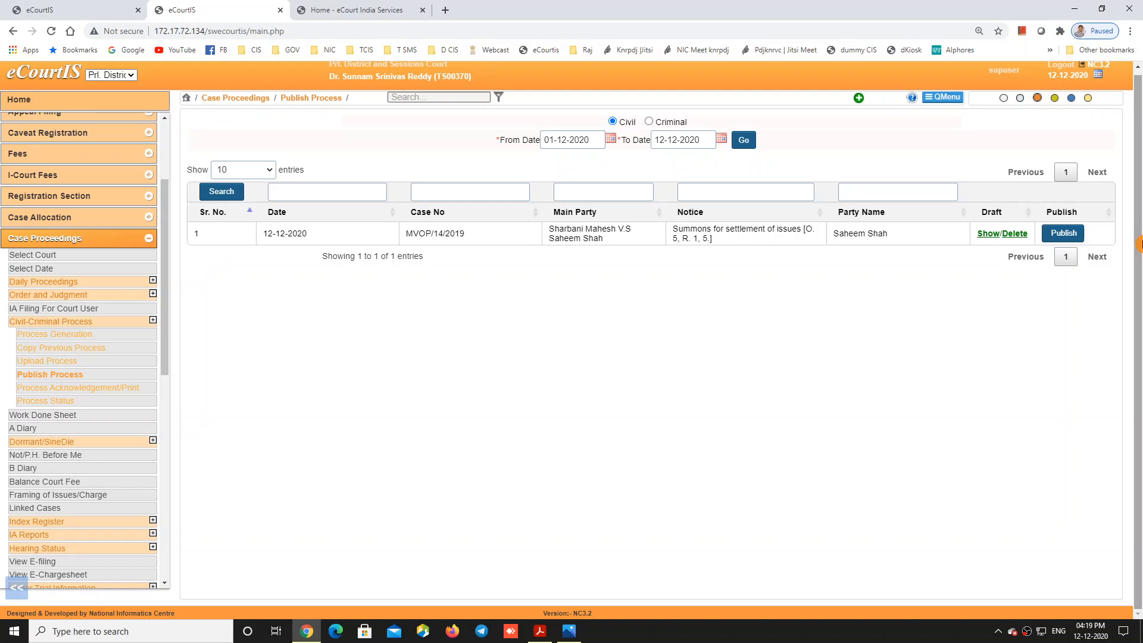
Step: Publish the MVOP/14/2019 settlement-of-issues summons and confirm generating the final process
left_click(1064, 236)
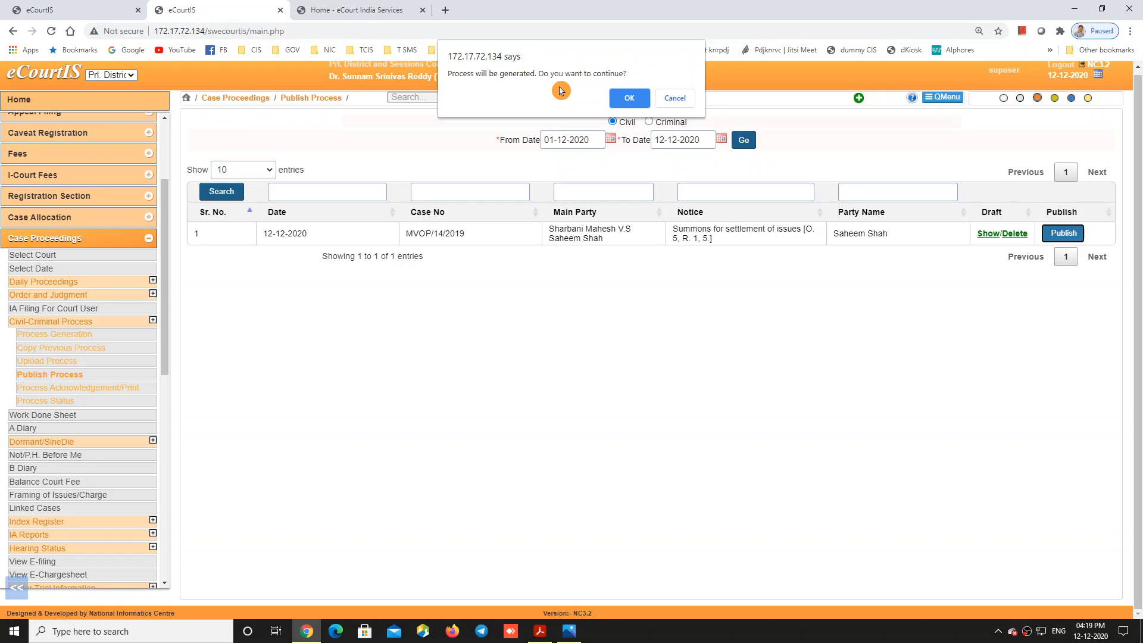
left_click(626, 99)
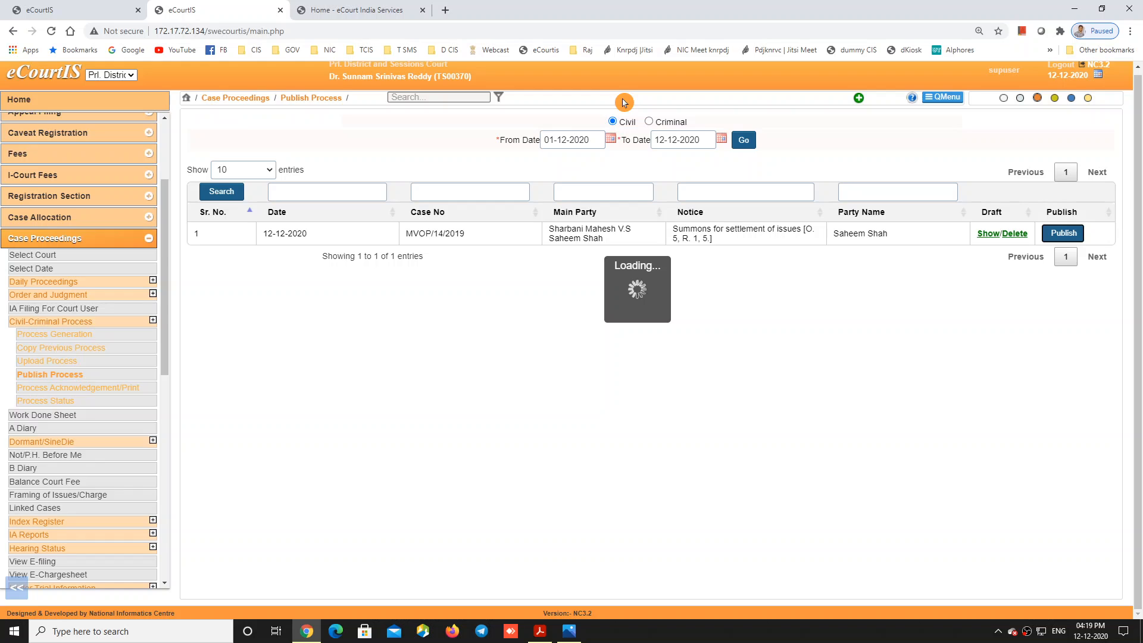
Step: List the 12-12-2020 processes awaiting print and review the MVOP/14/2019 summons PDF
left_click(95, 390)
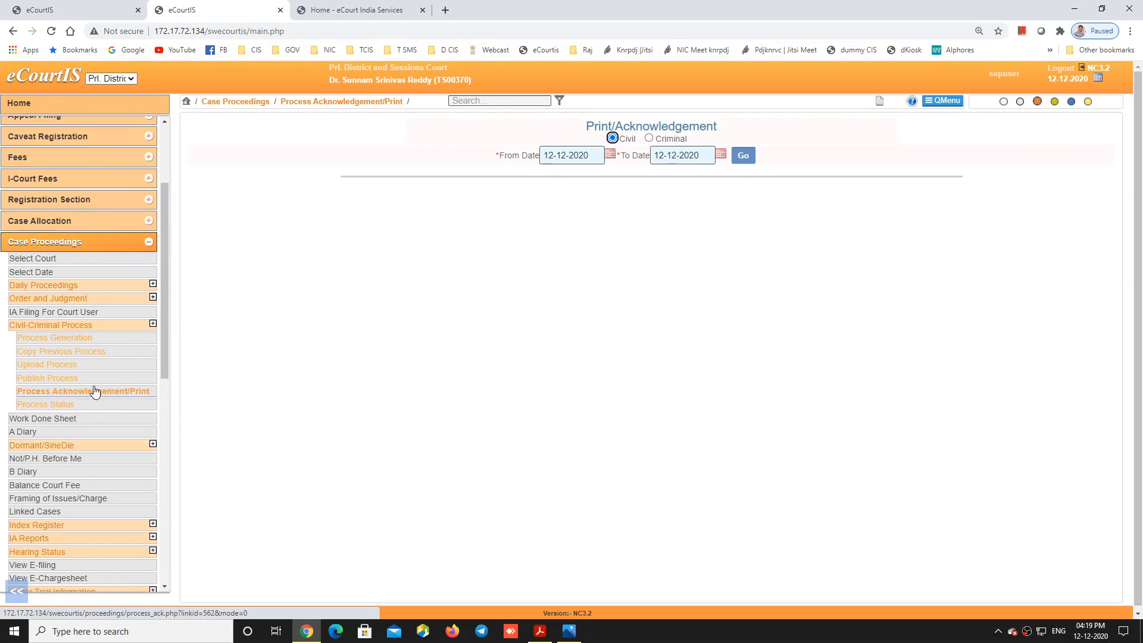
left_click(741, 157)
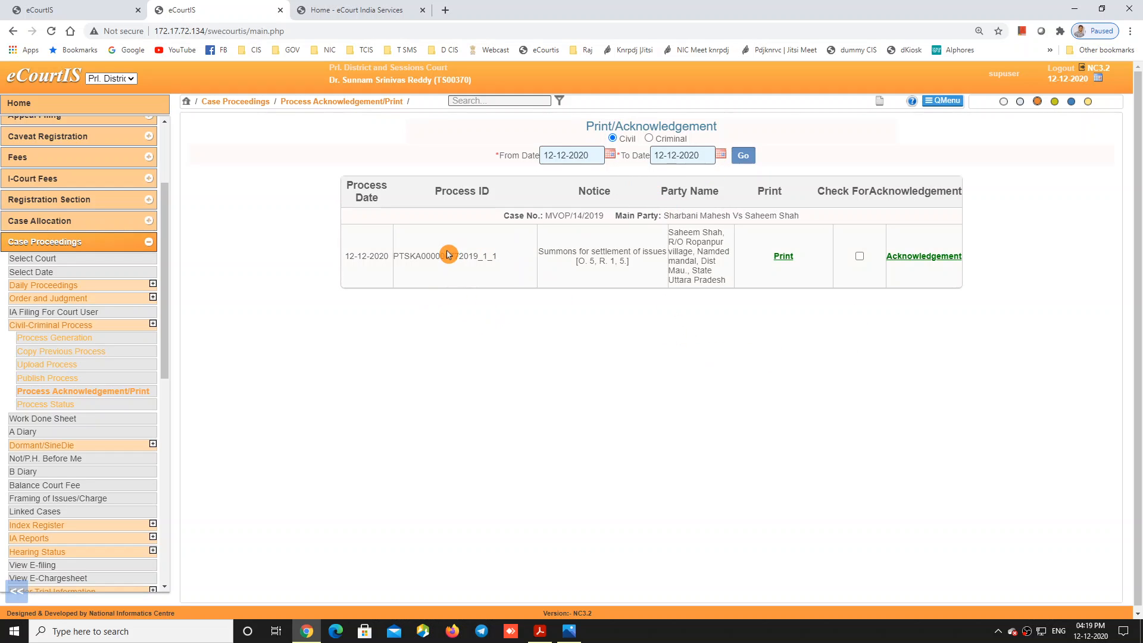
left_click(783, 257)
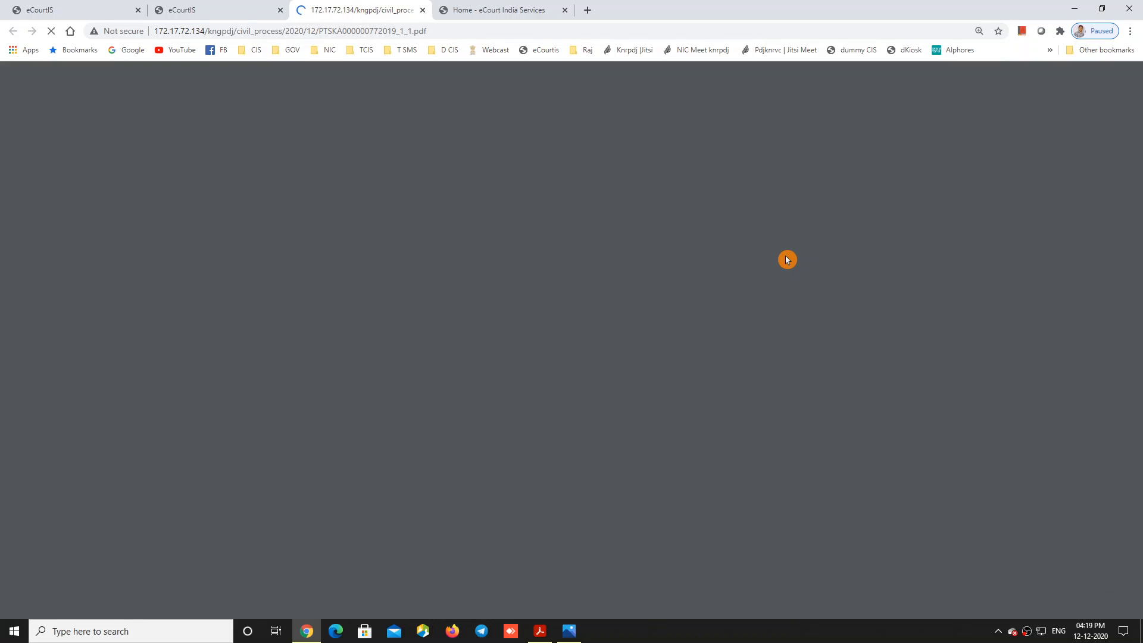
scroll(676, 264, "down", 1)
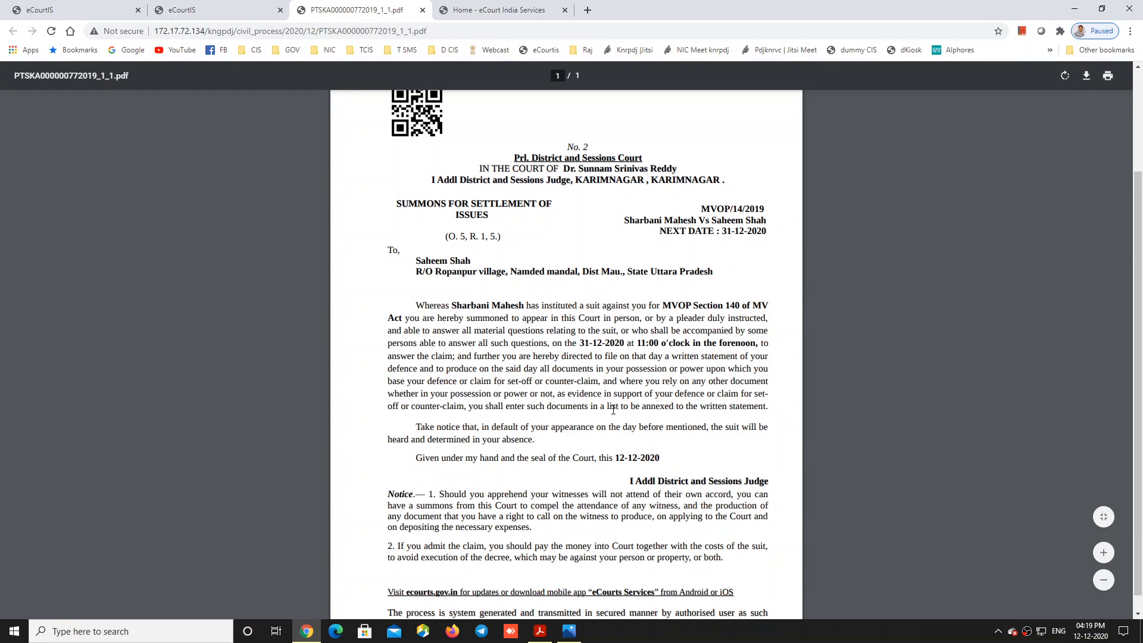
scroll(613, 410, "down", 2)
Step: Try Acknowledgement with no row selected, dismiss the checkbox warning, and close the summons PDF
left_click(220, 19)
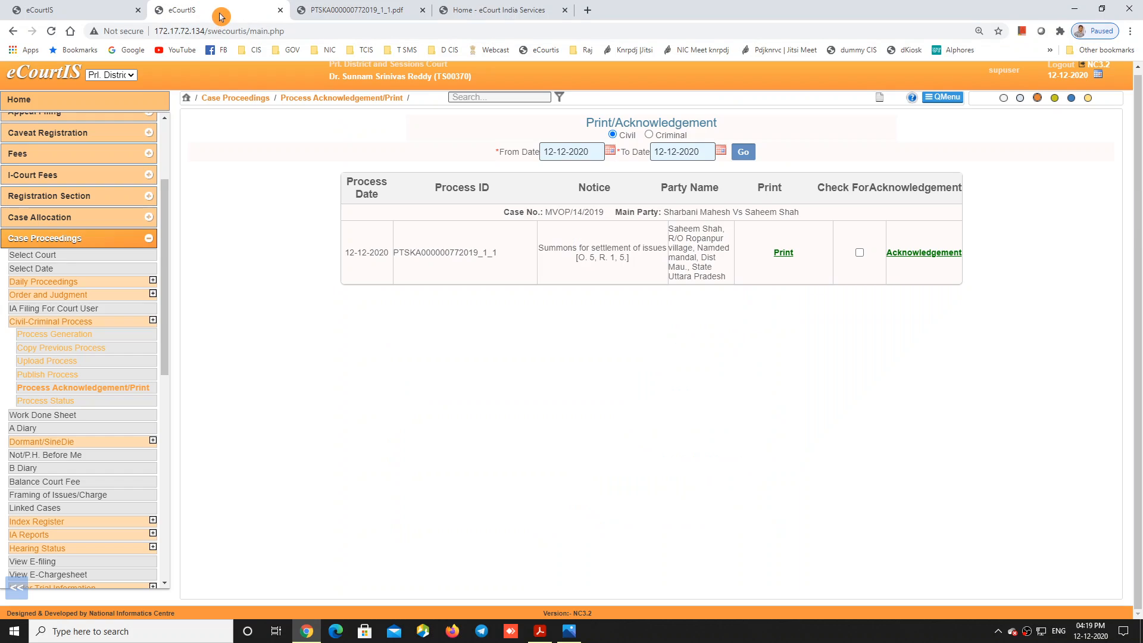
left_click(924, 254)
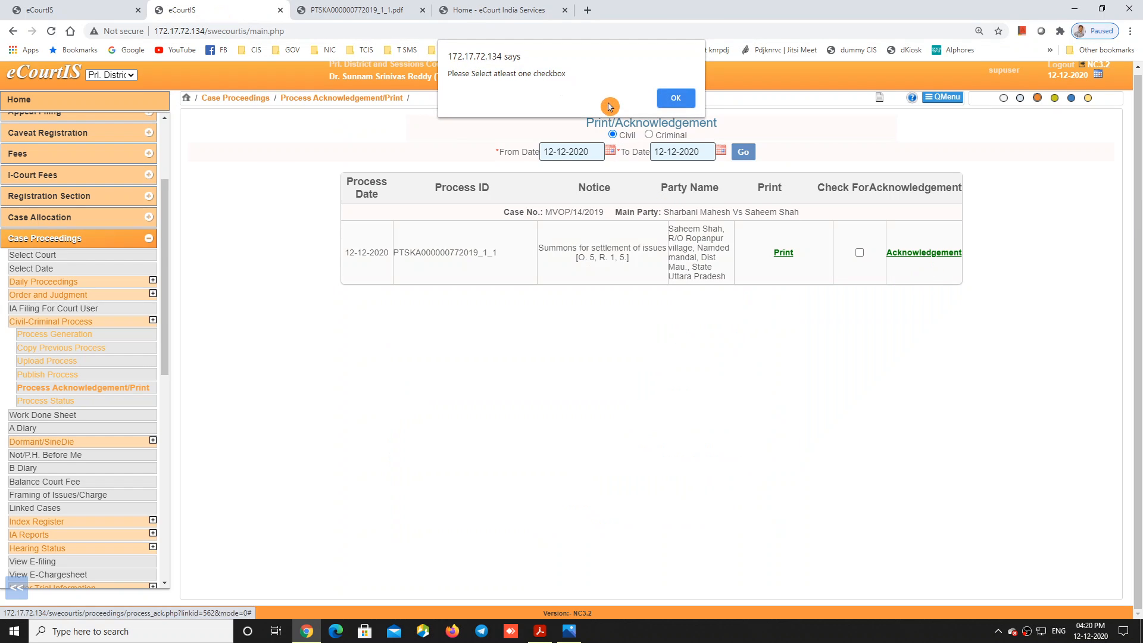
left_click(679, 100)
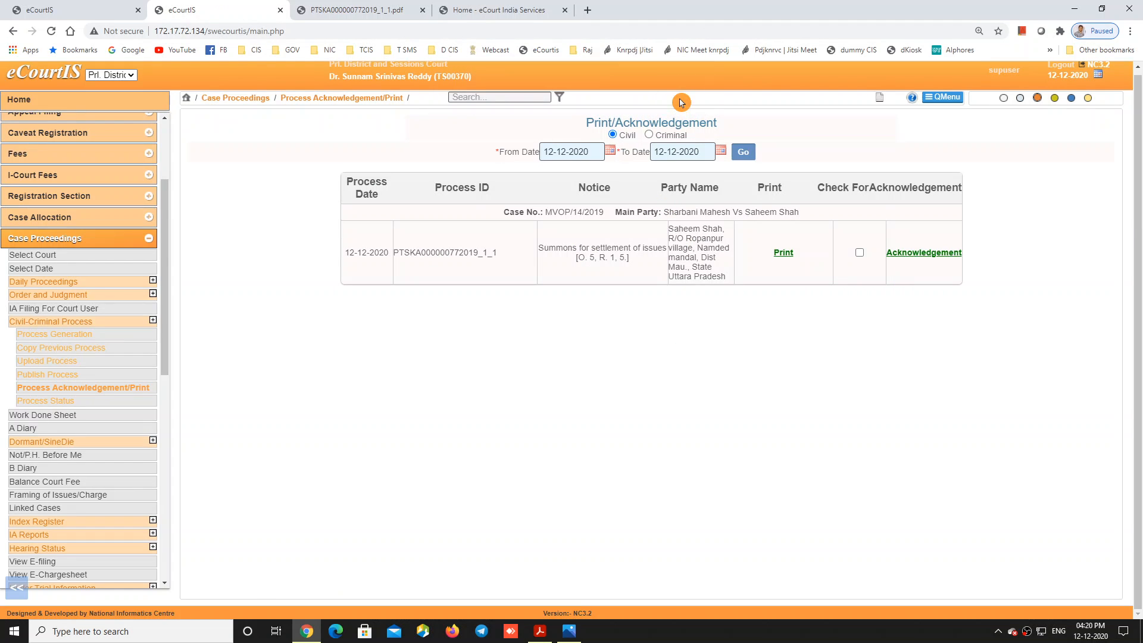
left_click(357, 10)
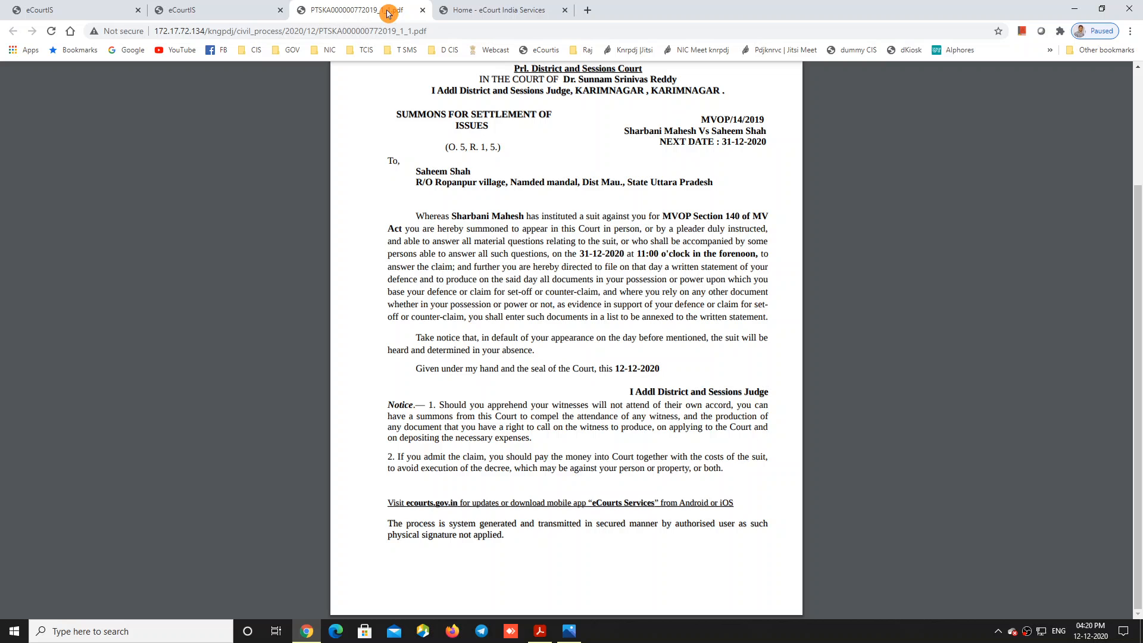
left_click(421, 10)
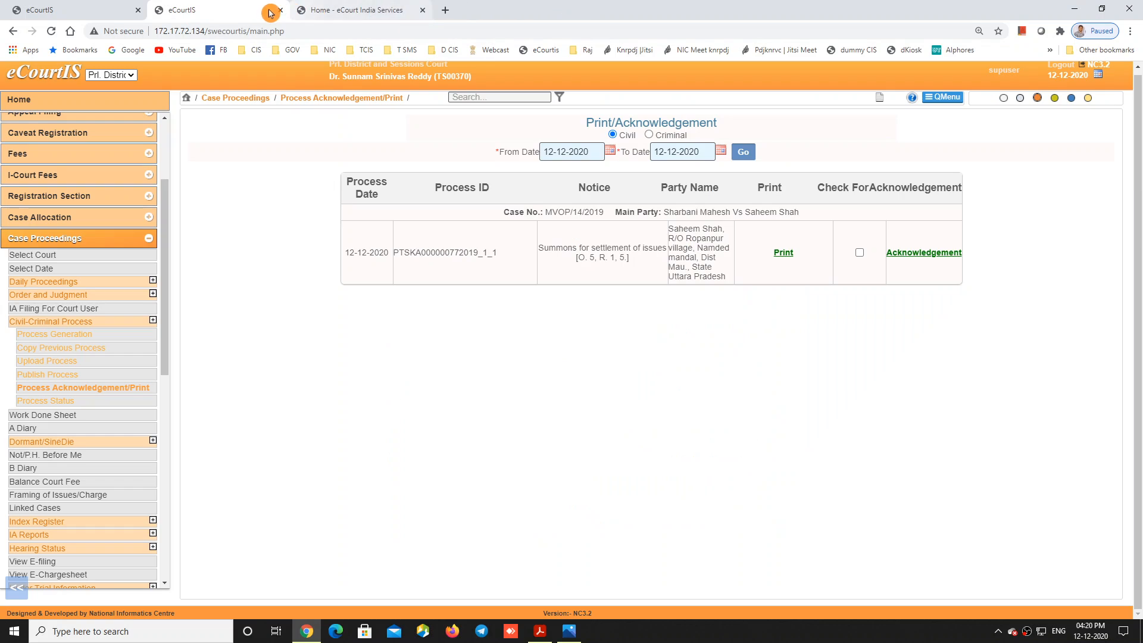
Step: Tick Check For Acknowledgement on the MVOP/14/2019 summons and request its acknowledgement
left_click(917, 256)
left_click(676, 94)
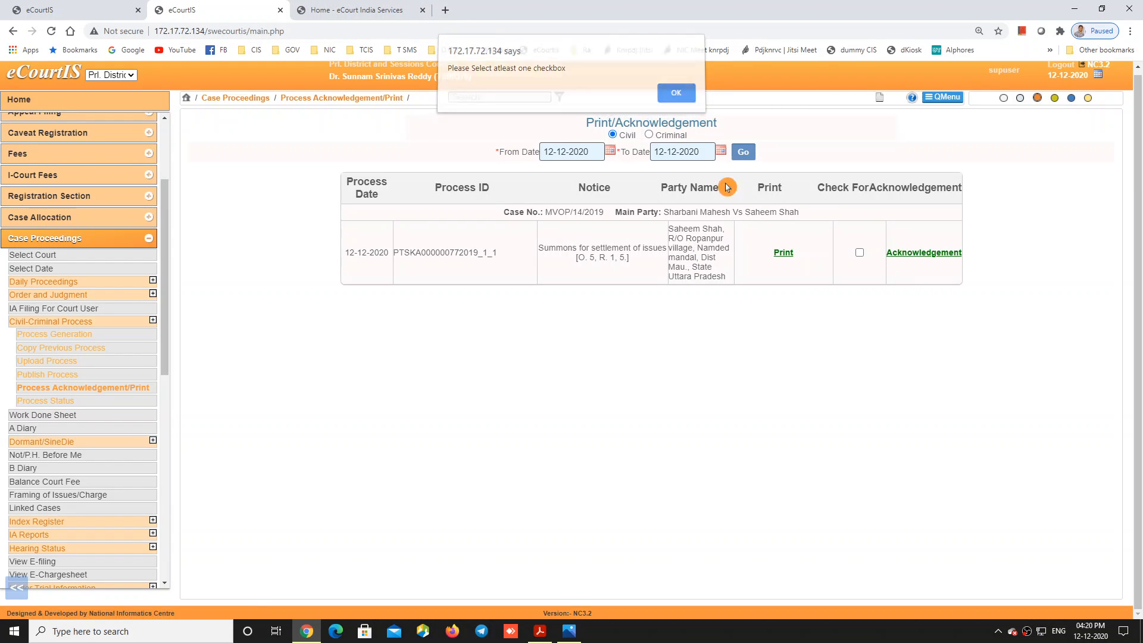
left_click(858, 252)
left_click(926, 254)
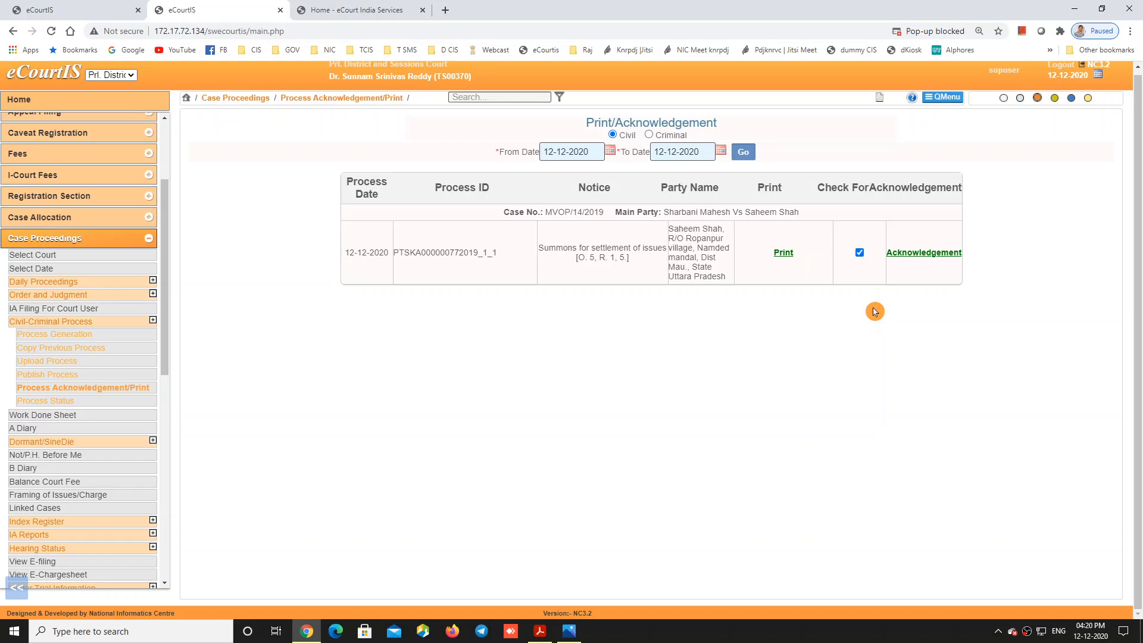
Step: Always allow eCourtIS pop-ups in Chrome and request the acknowledgement form again
left_click(962, 35)
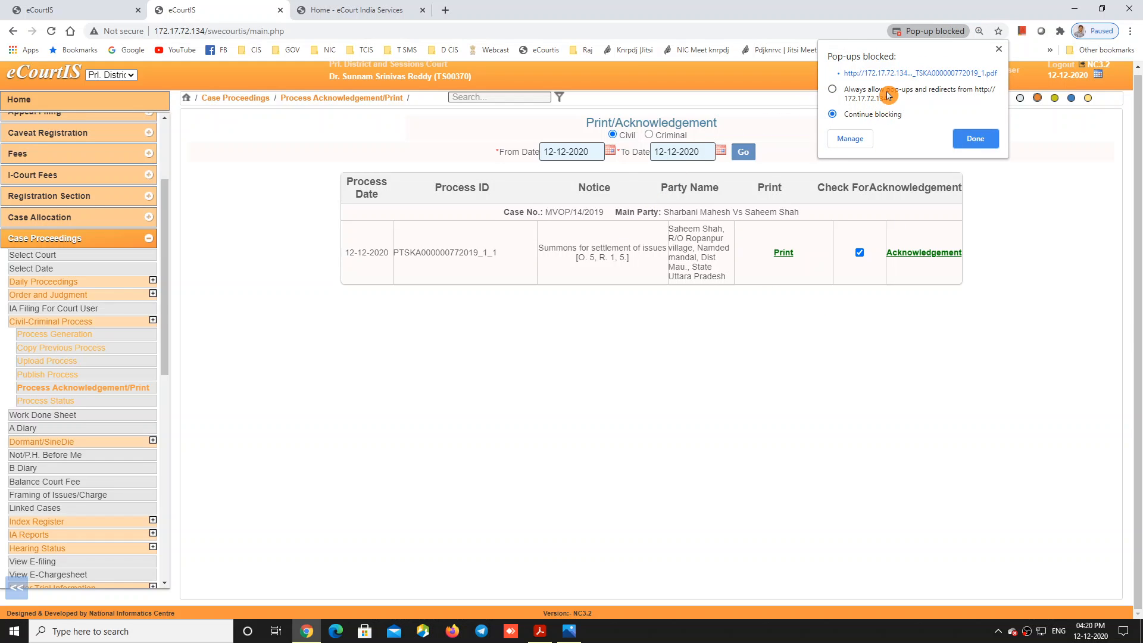
left_click(890, 91)
left_click(975, 139)
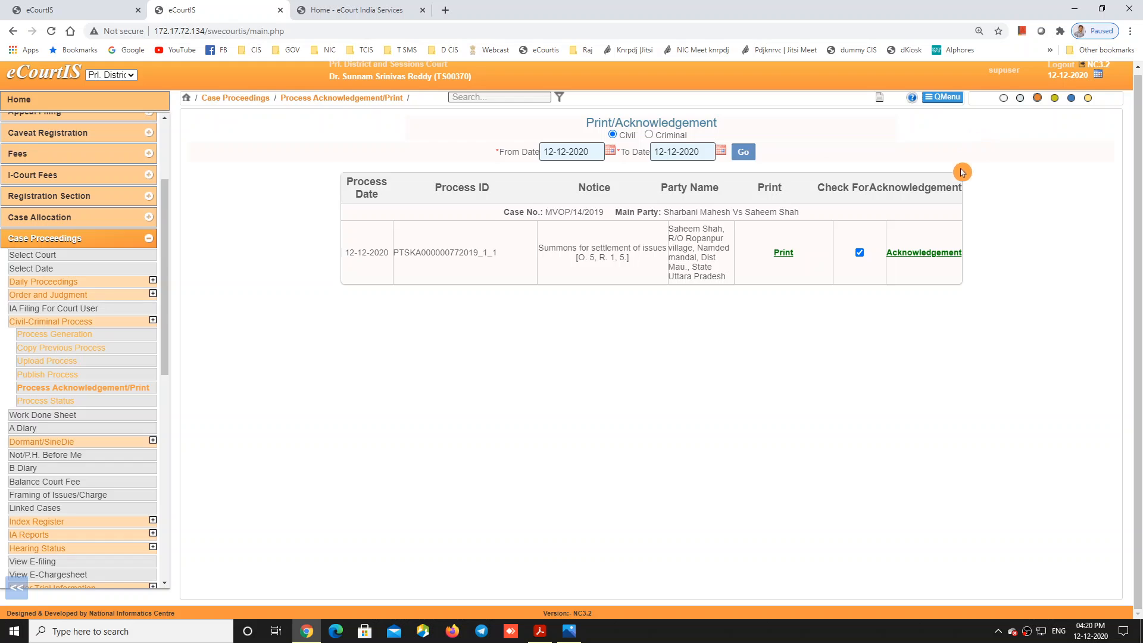
left_click(926, 255)
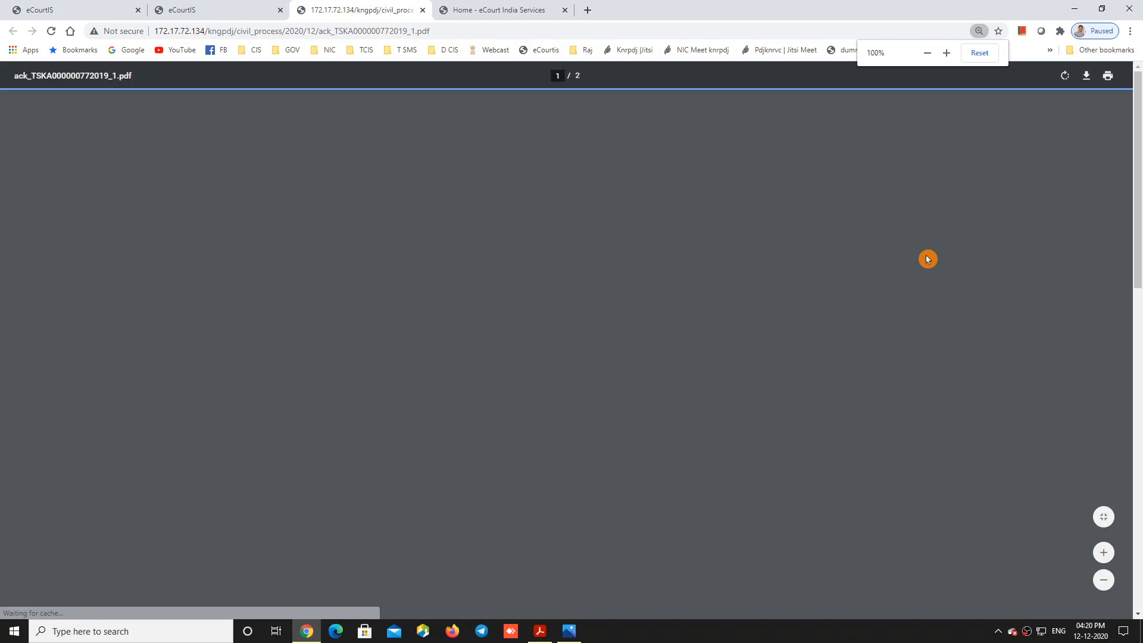
scroll(570, 371, "down", 10)
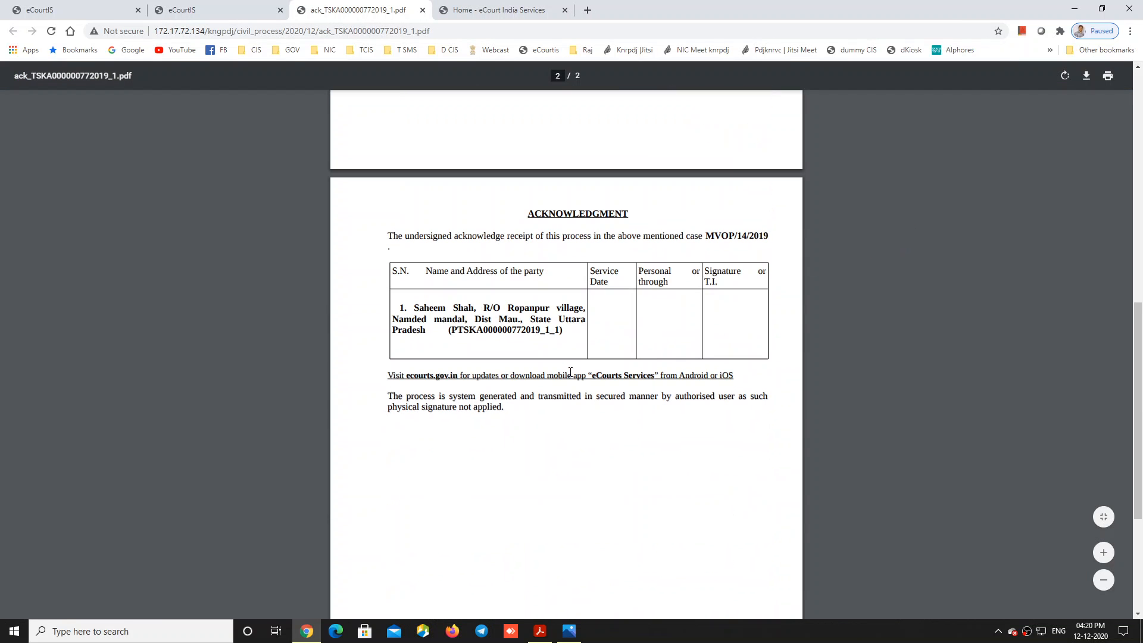
scroll(655, 331, "up", 8)
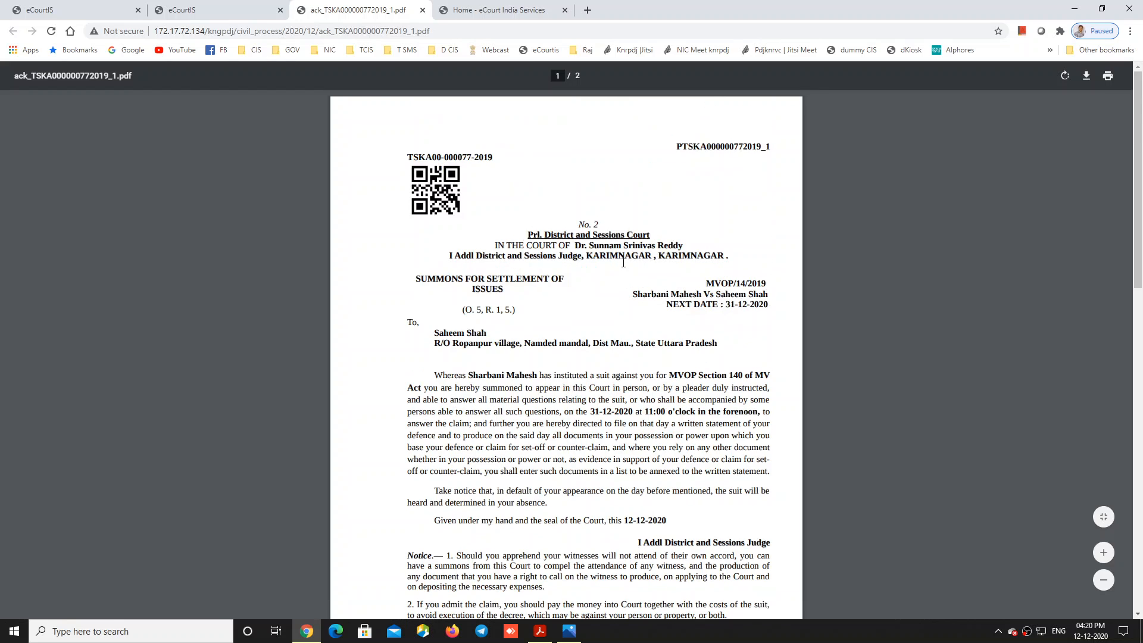
scroll(621, 275, "down", 10)
scroll(581, 260, "up", 4)
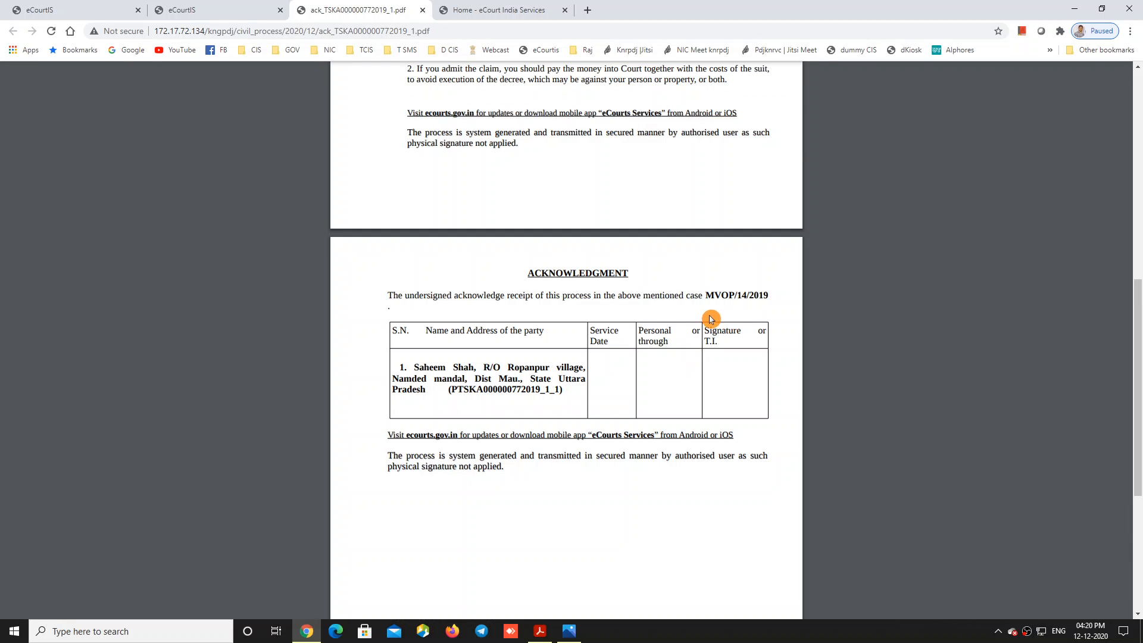
scroll(559, 238, "up", 7)
scroll(557, 249, "up", 2)
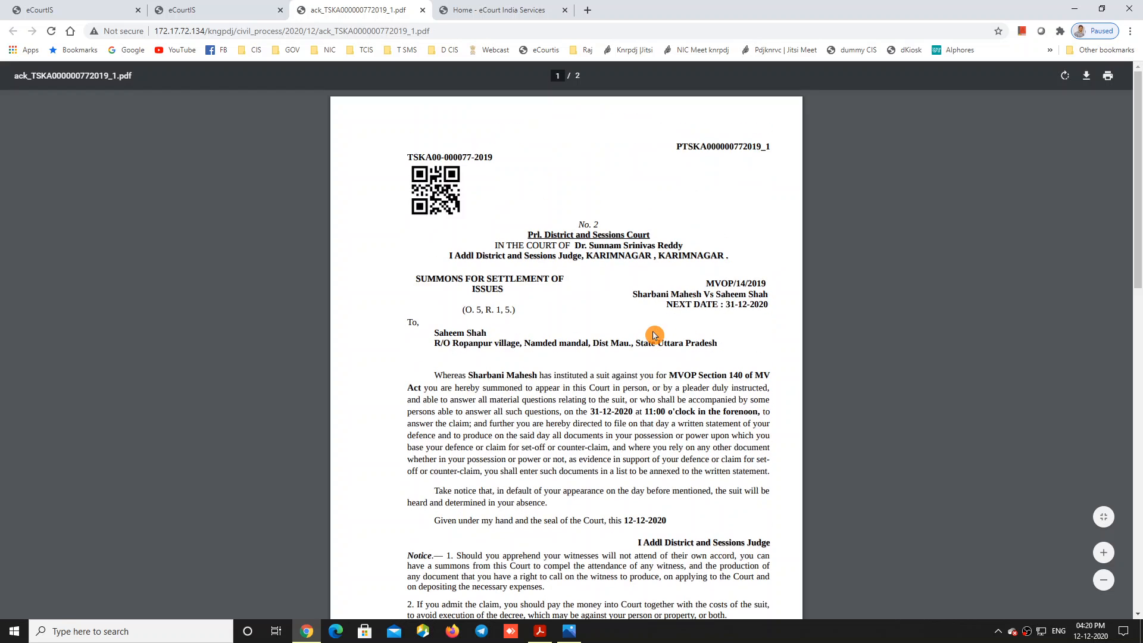
left_click(420, 10)
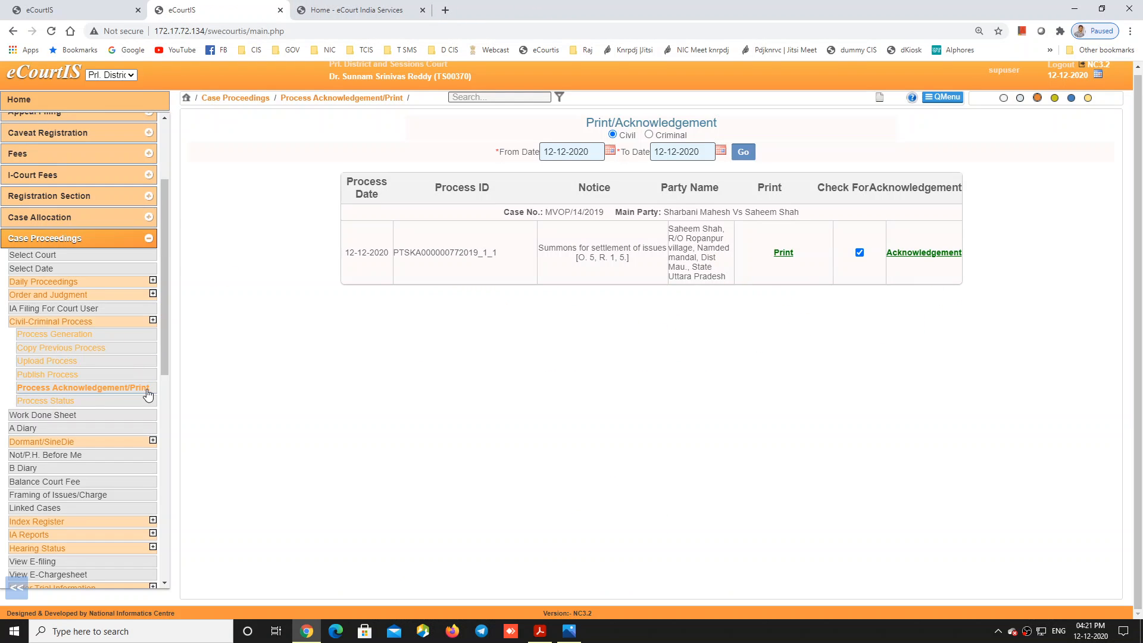
left_click(388, 410)
Step: Choose case MVOP/14/2019 and process 'Warrant of attachment of property of witness' in Process Generation
left_click(53, 335)
left_click(586, 155)
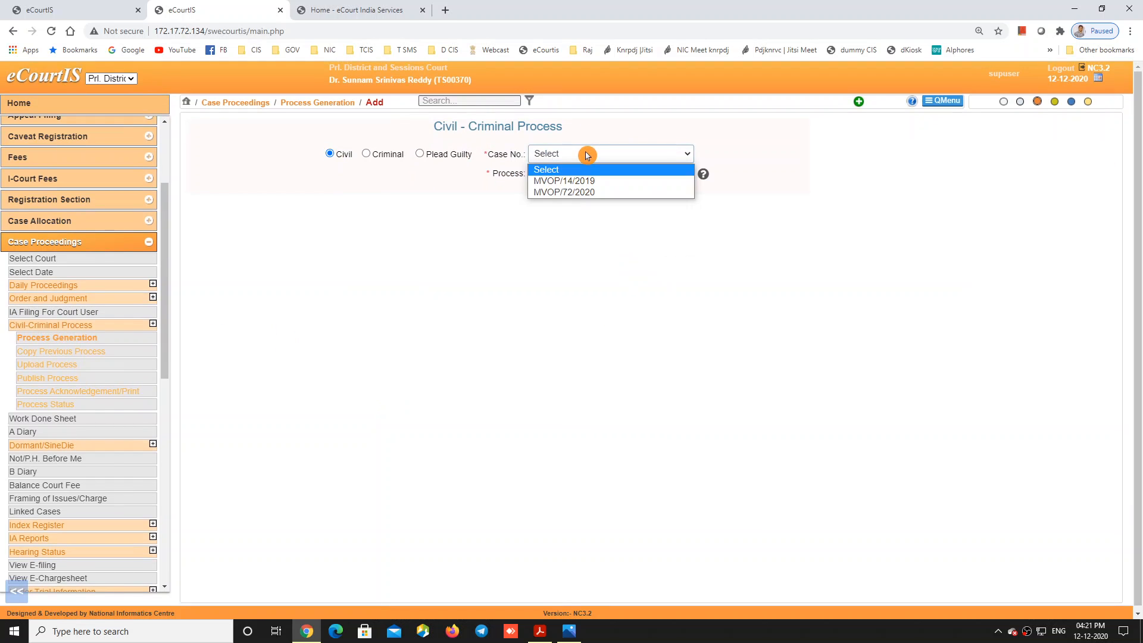
left_click(589, 188)
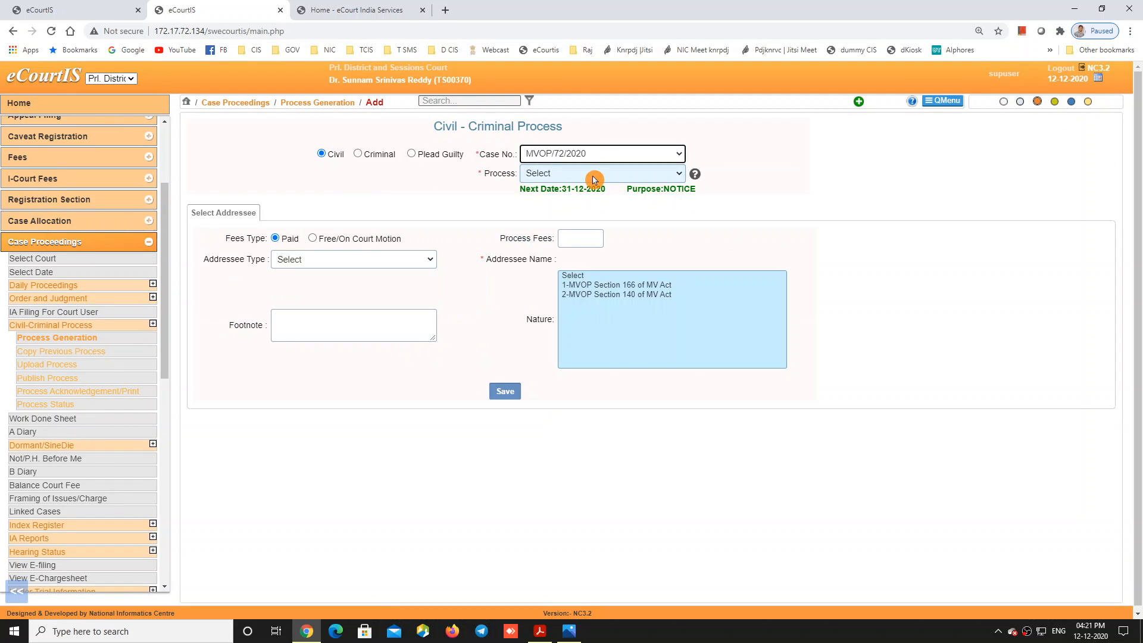
left_click(593, 178)
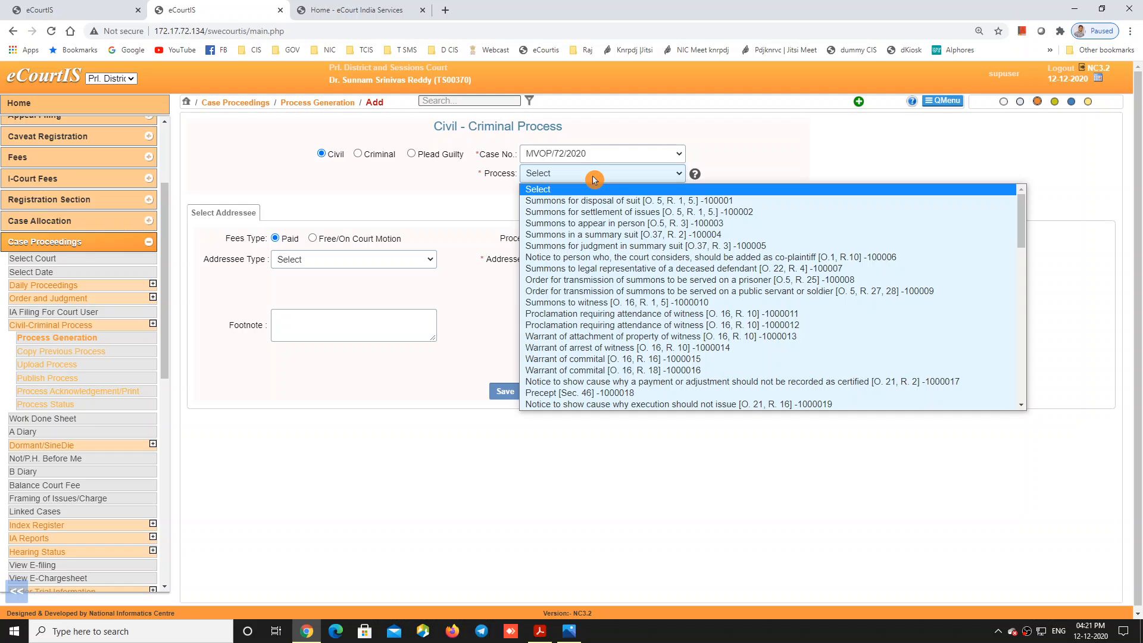
left_click(409, 433)
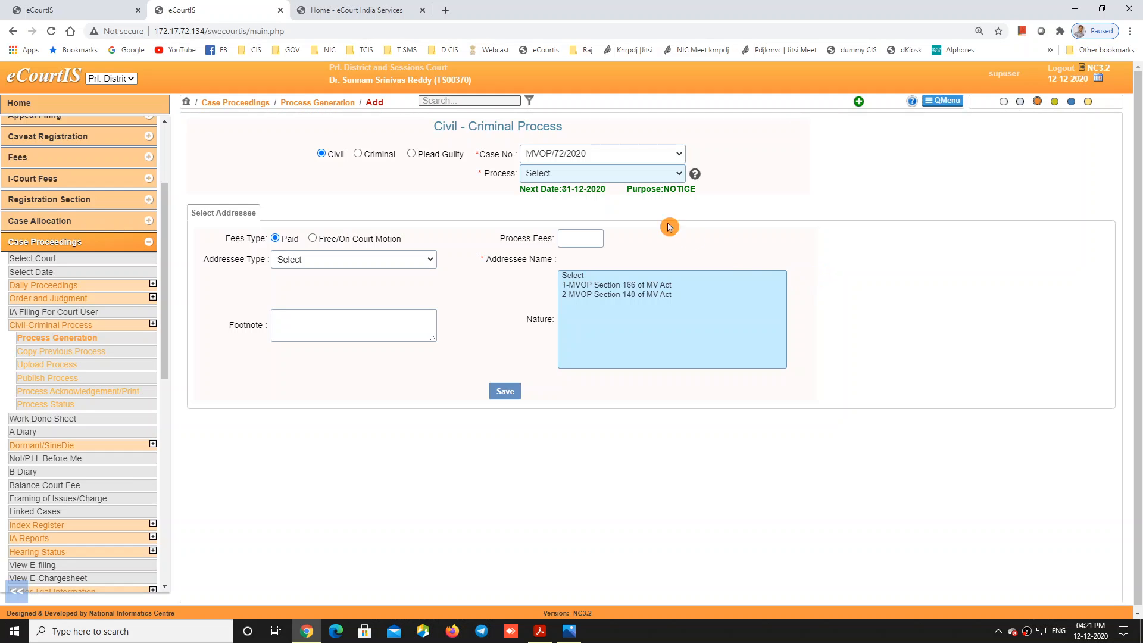
left_click(583, 156)
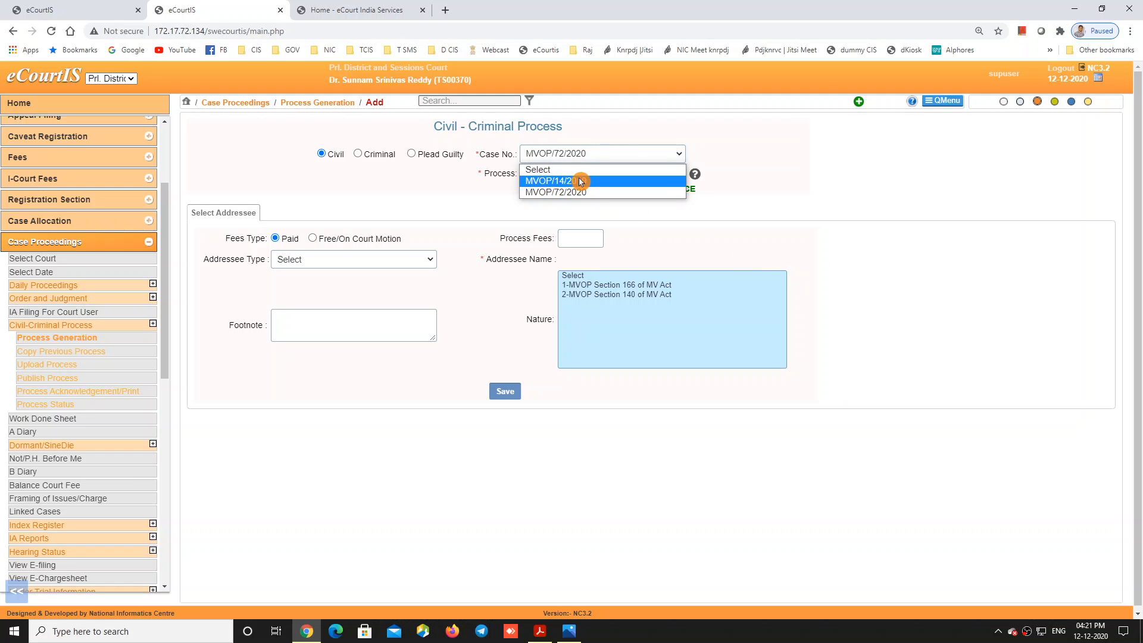
left_click(576, 181)
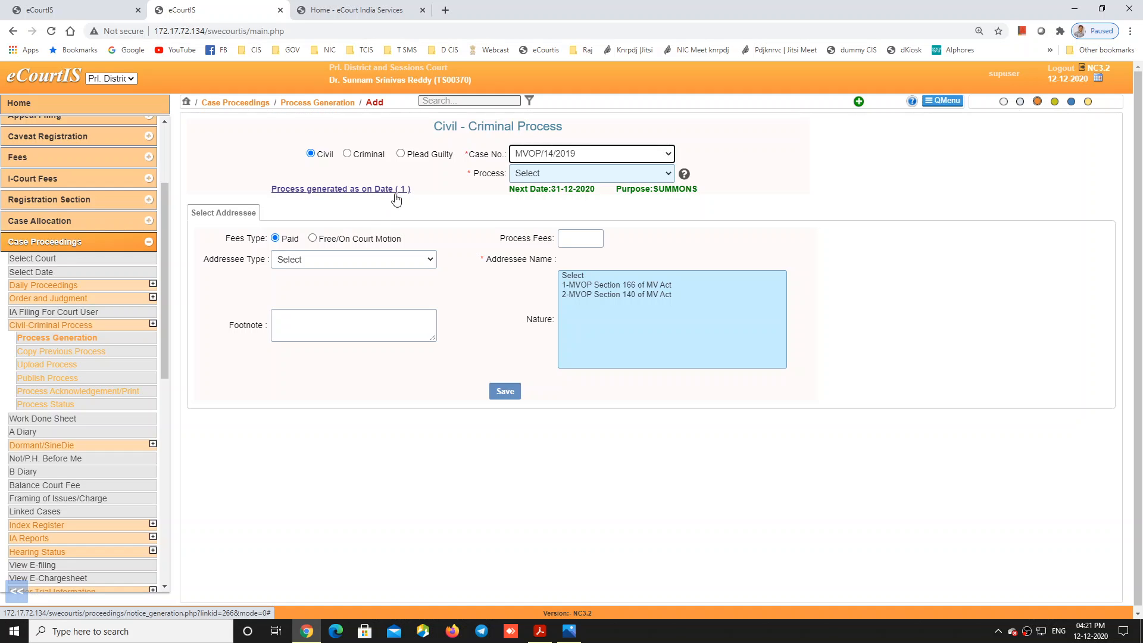
left_click(535, 173)
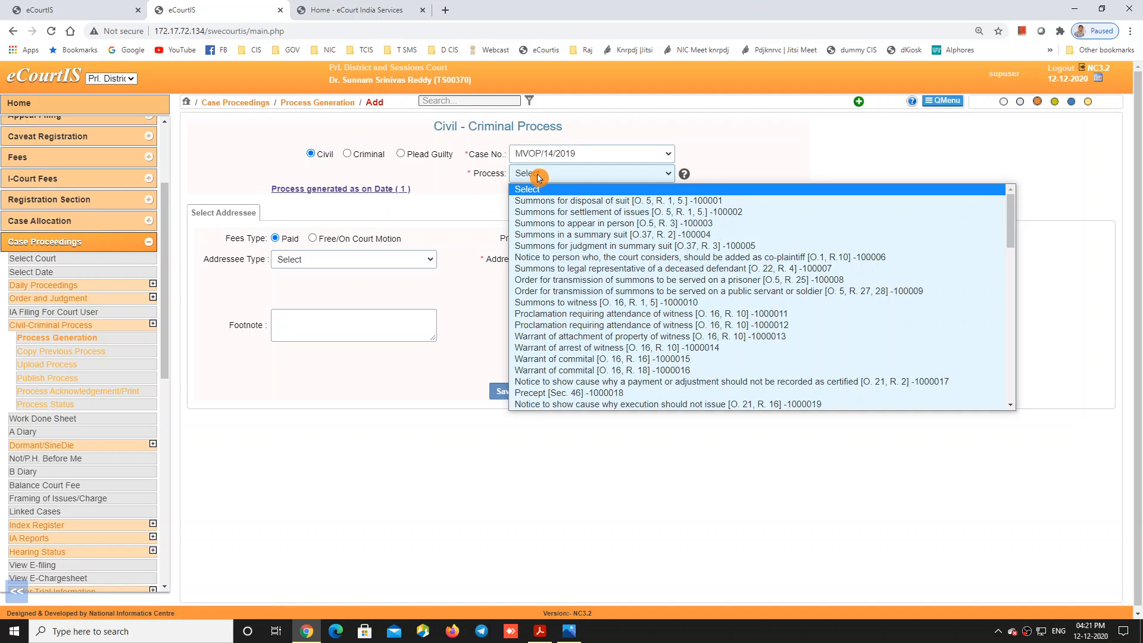
left_click(601, 337)
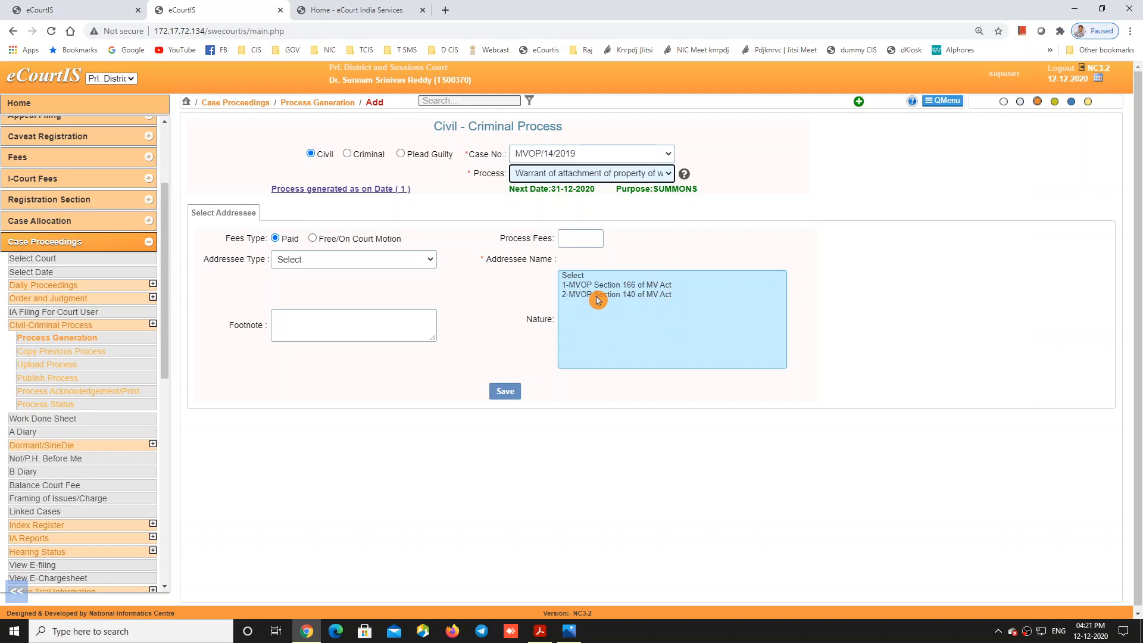
left_click(572, 252)
Step: Reset the generation form, then search Publish Process for 01-12-2020 to 12-12-2020, finding nothing pending
left_click(93, 340)
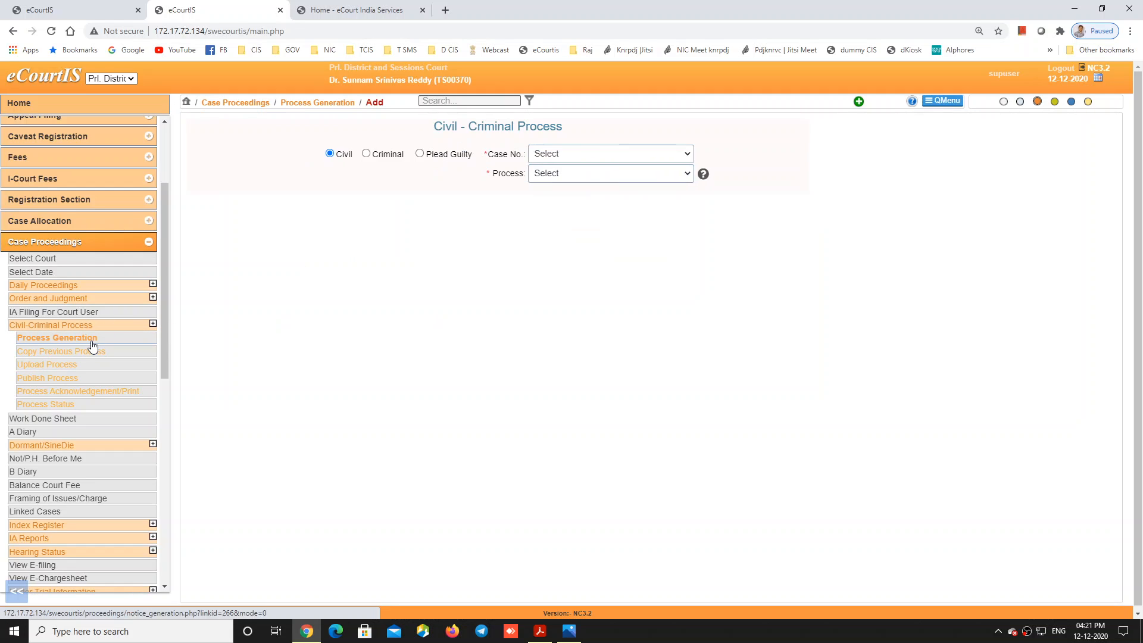
left_click(60, 380)
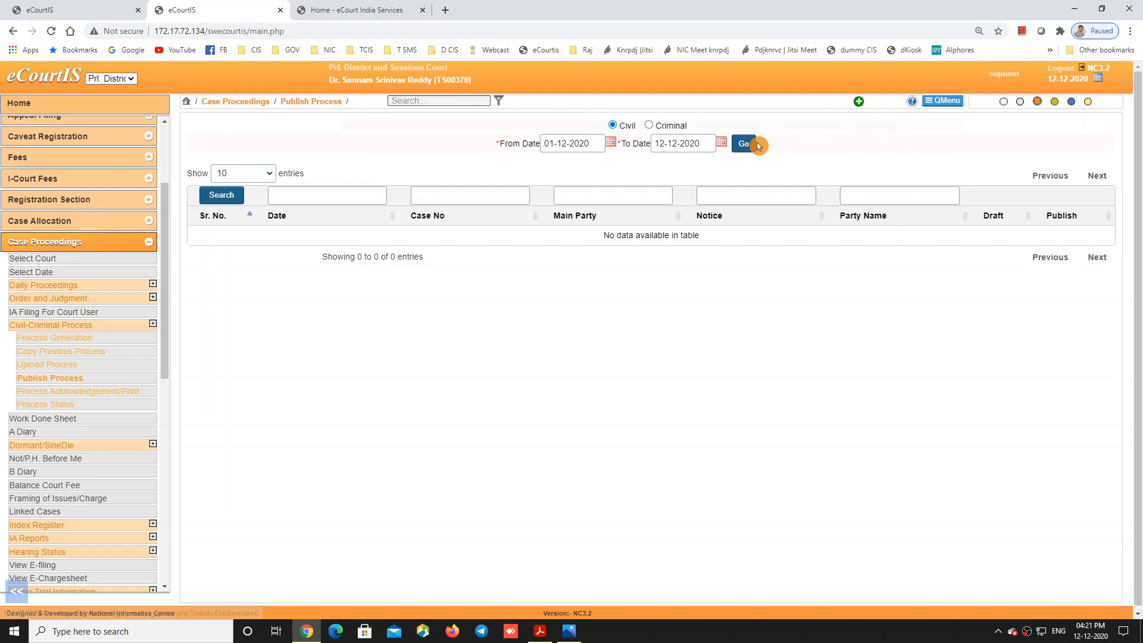
left_click(748, 146)
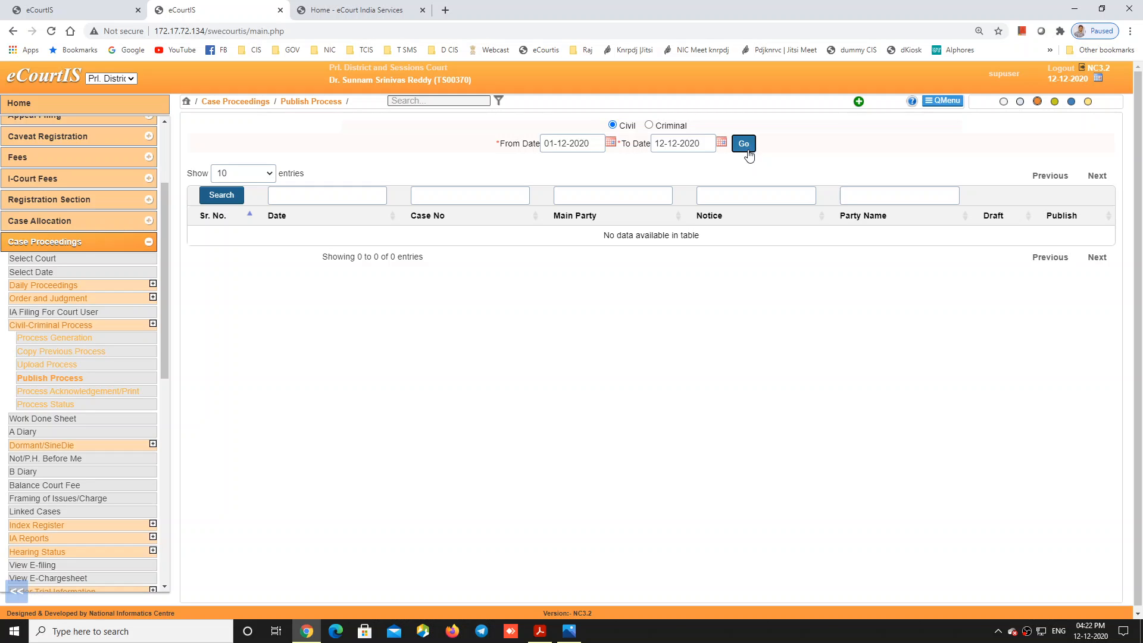
Step: Load today's printable processes, then open NSTEP Process Status showing the MVOP/14/2019 summons
left_click(115, 394)
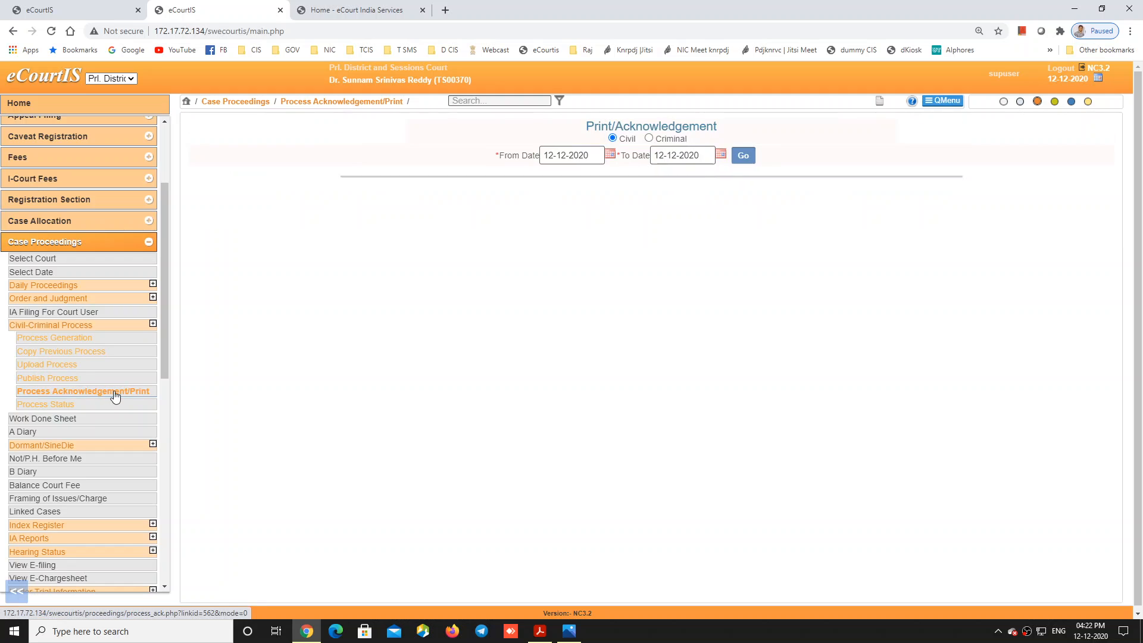
left_click(743, 155)
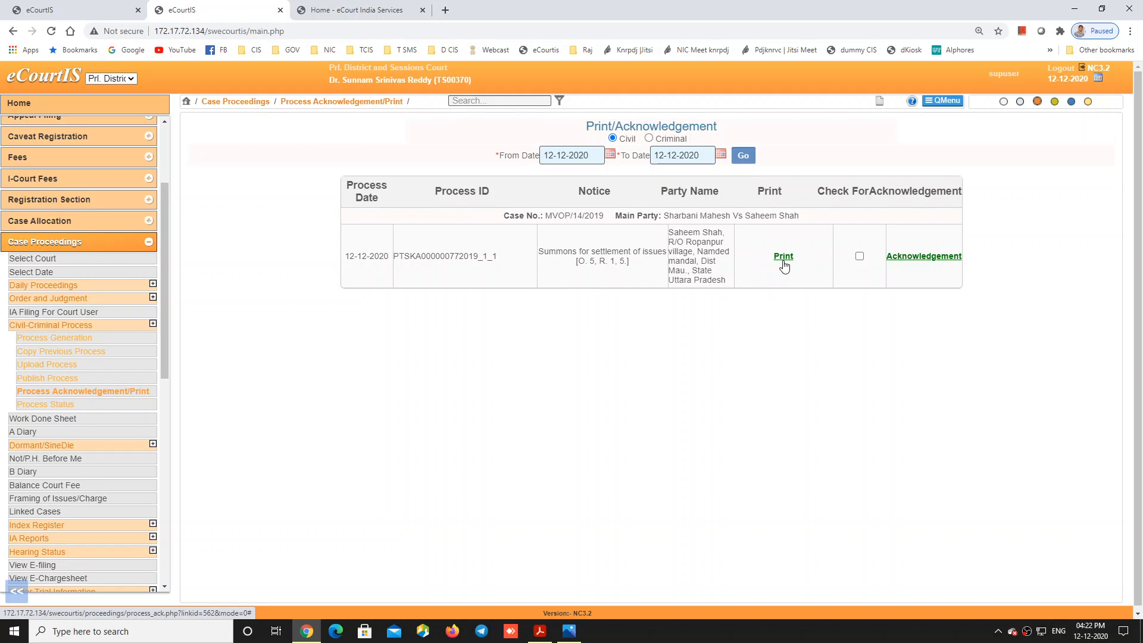
left_click(55, 406)
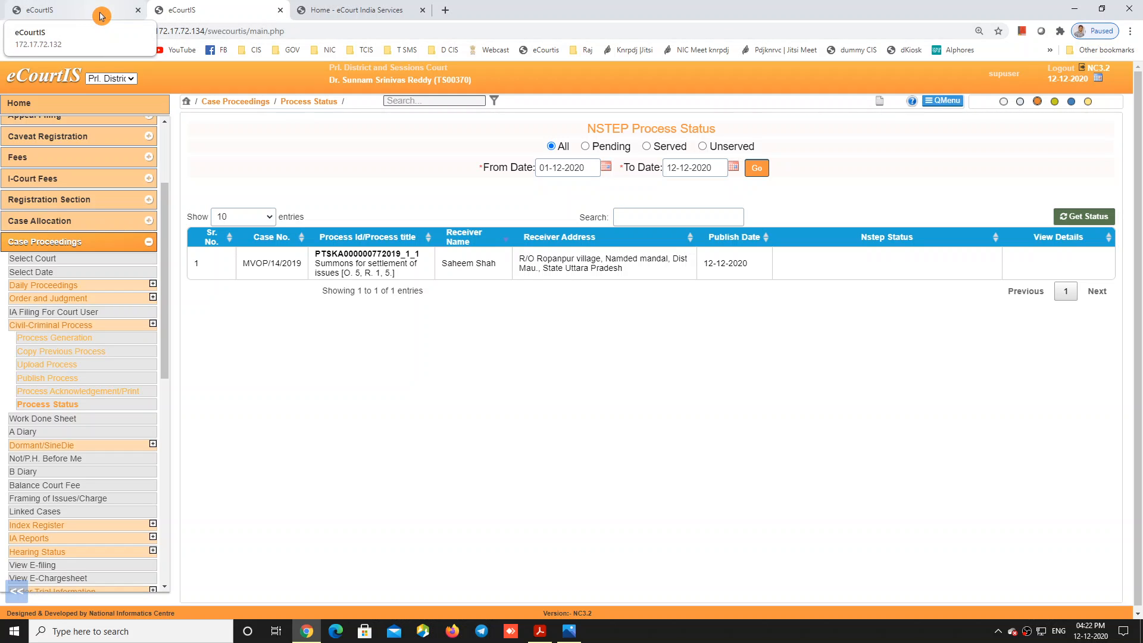
Step: In the other court's session, search the menu for 'process' and open Process Status, listing 89 processes
left_click(101, 17)
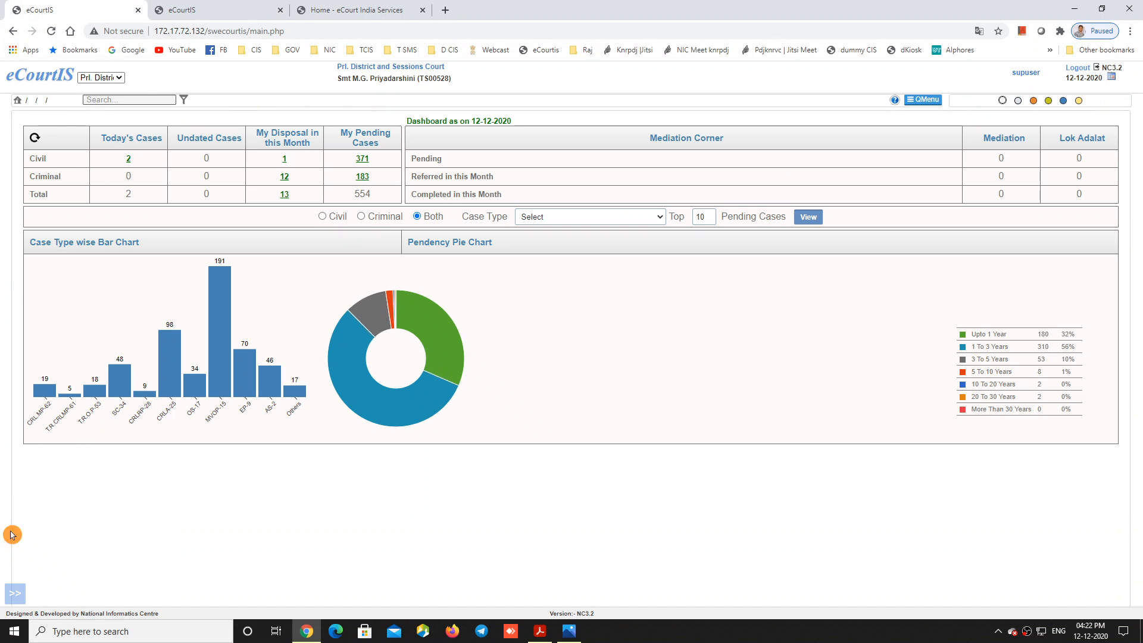
left_click(15, 593)
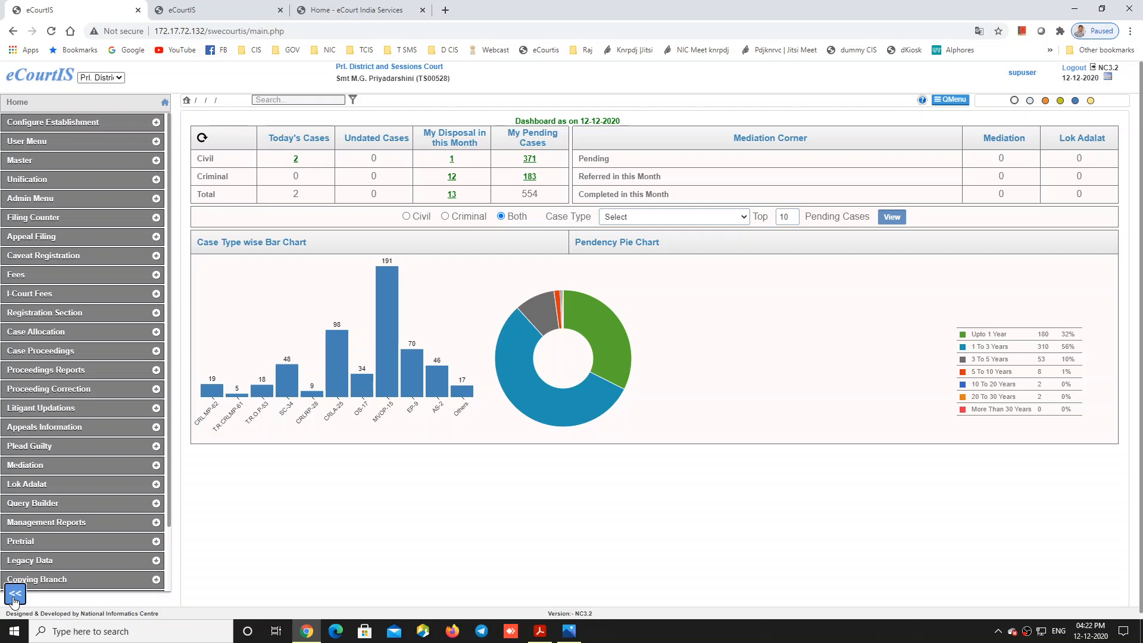
left_click(297, 99)
type("pro")
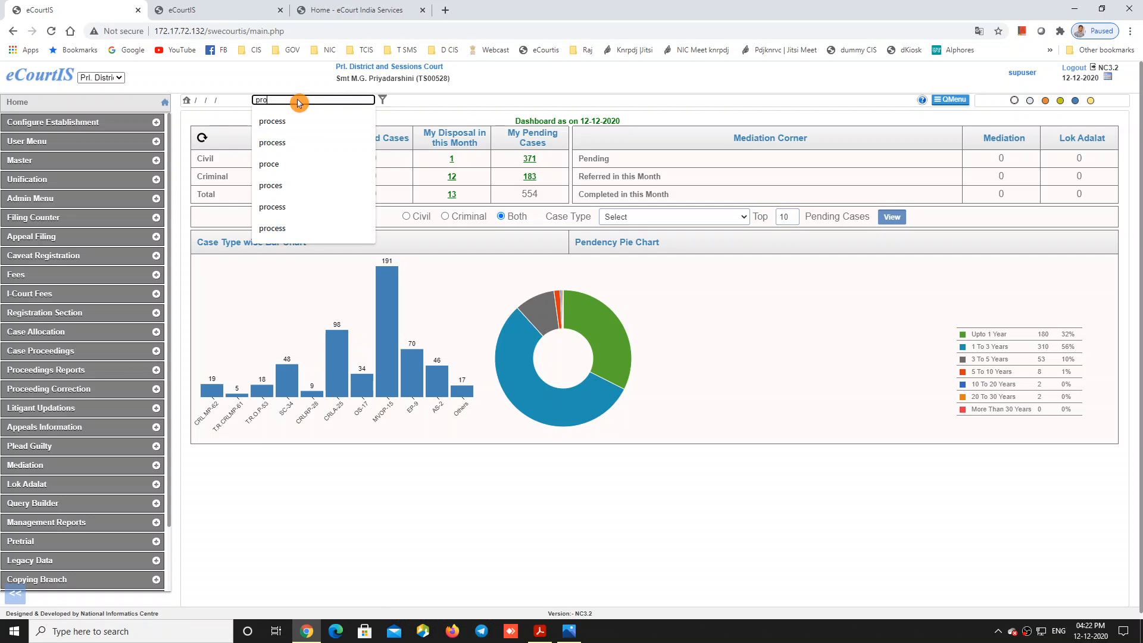
type("cess")
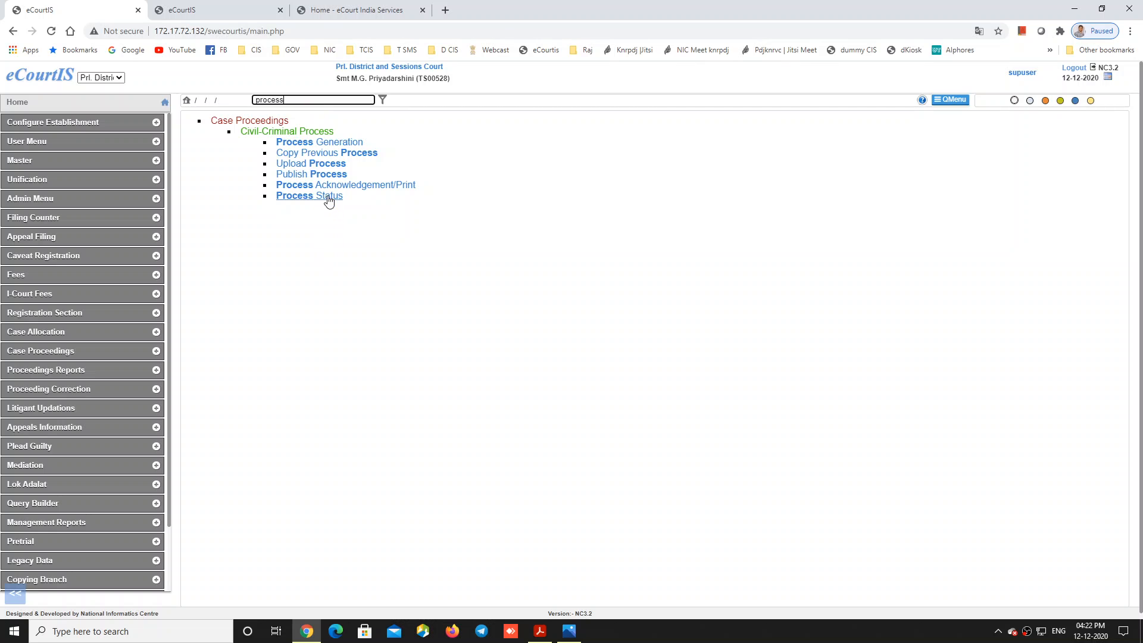
left_click(329, 197)
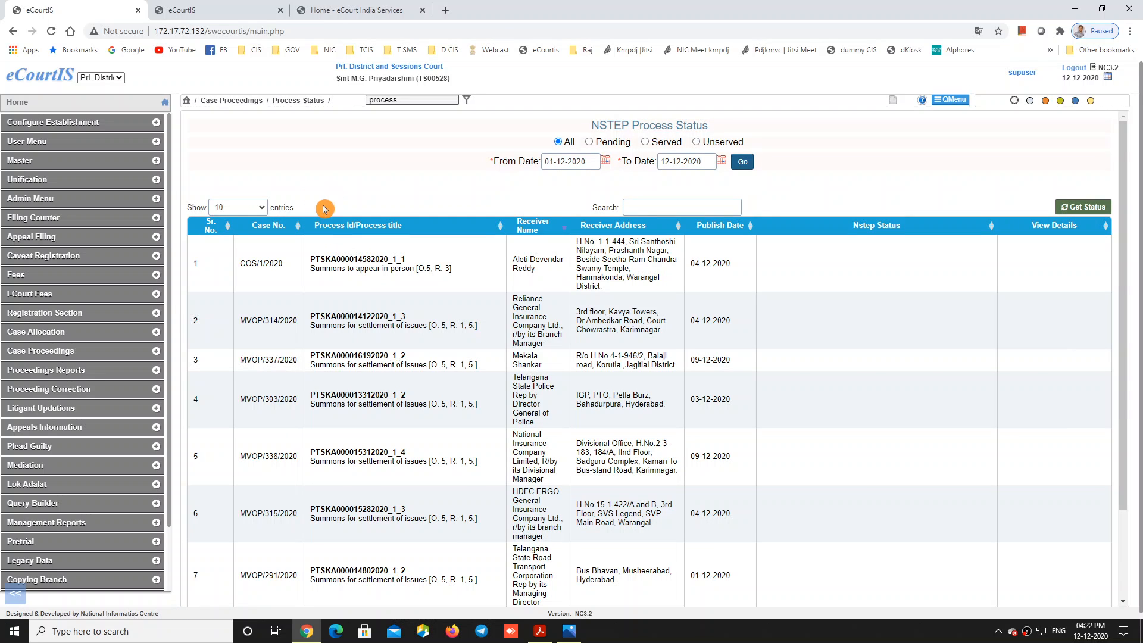
scroll(734, 395, "down", 2)
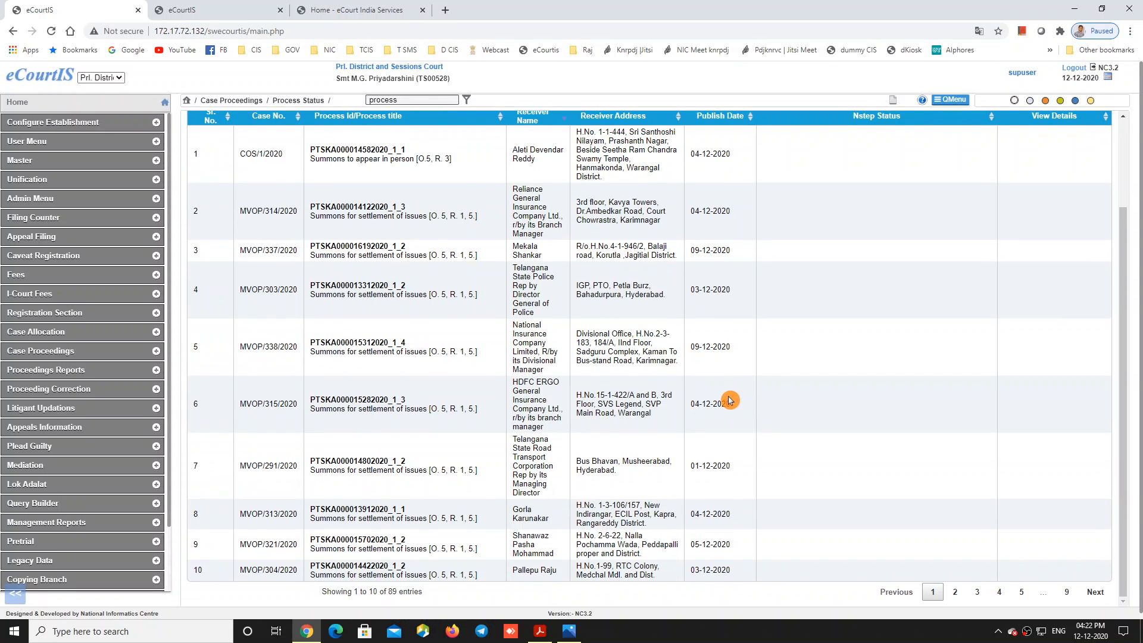
scroll(681, 292, "up", 2)
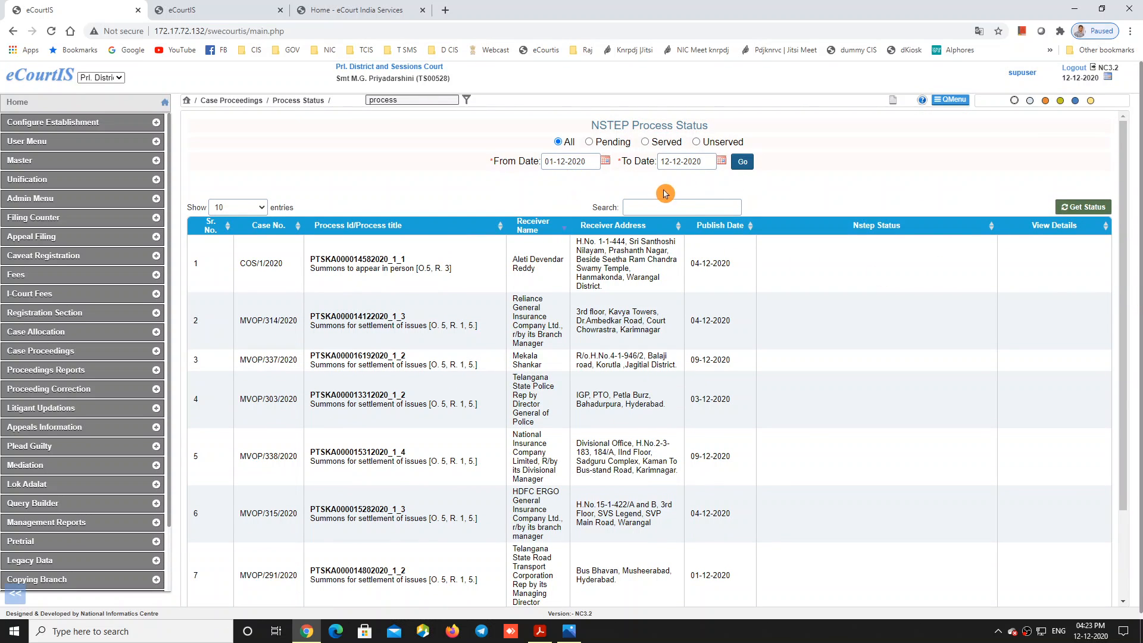
Step: Set the date range to 01-11-2020 through 30-11-2020 and load those processes
left_click(605, 161)
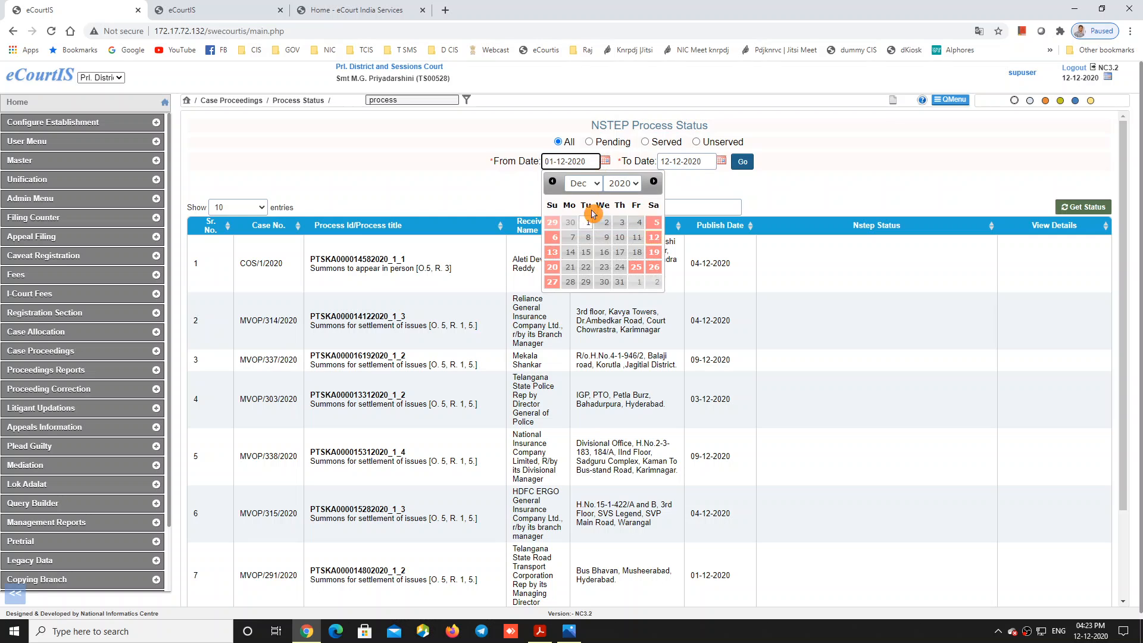
left_click(582, 184)
left_click(586, 302)
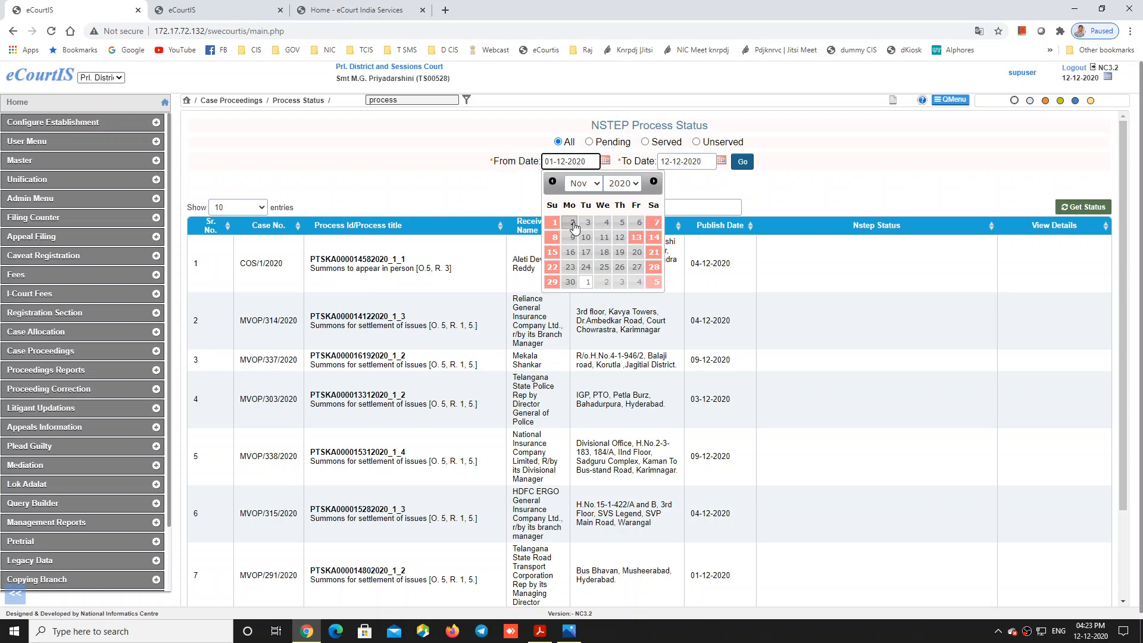
left_click(552, 222)
left_click(720, 161)
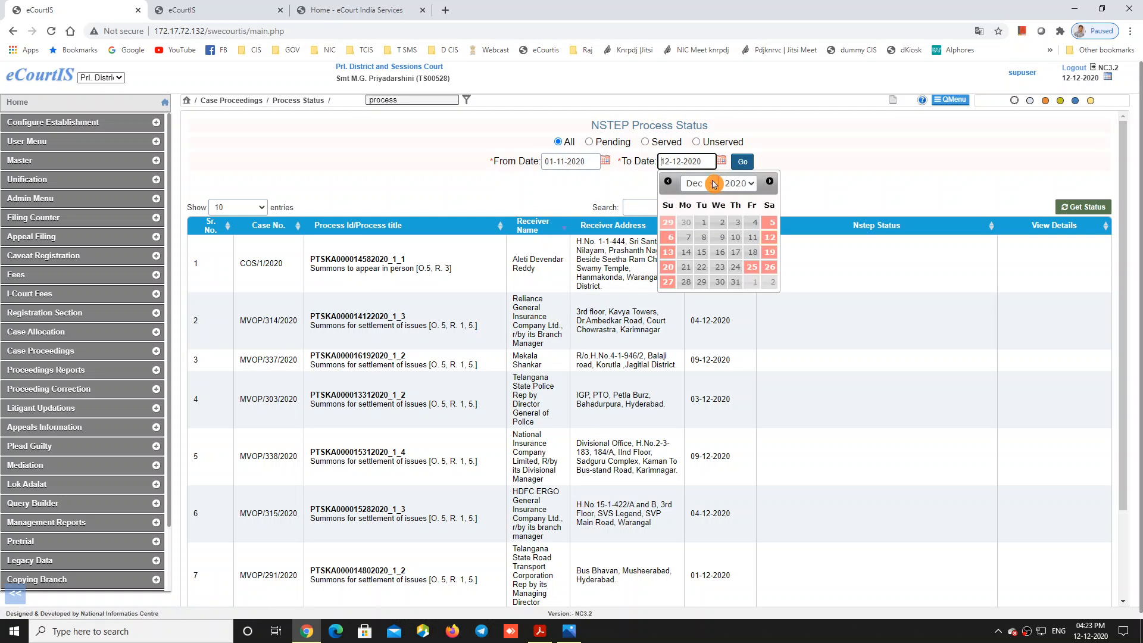
left_click(700, 184)
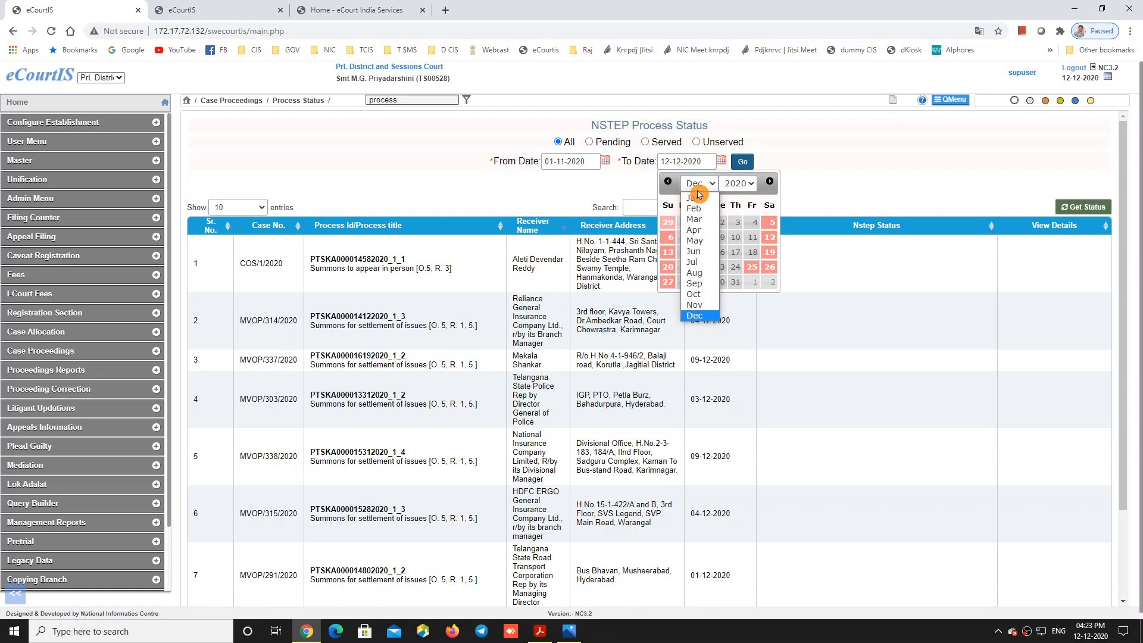
left_click(694, 304)
left_click(684, 281)
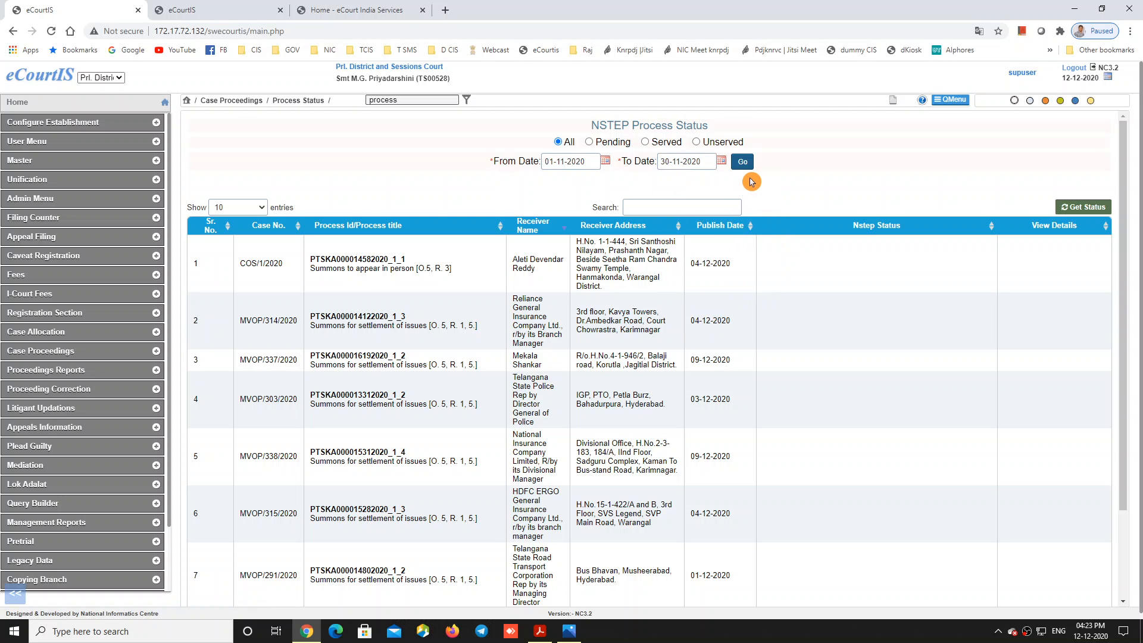
left_click(743, 163)
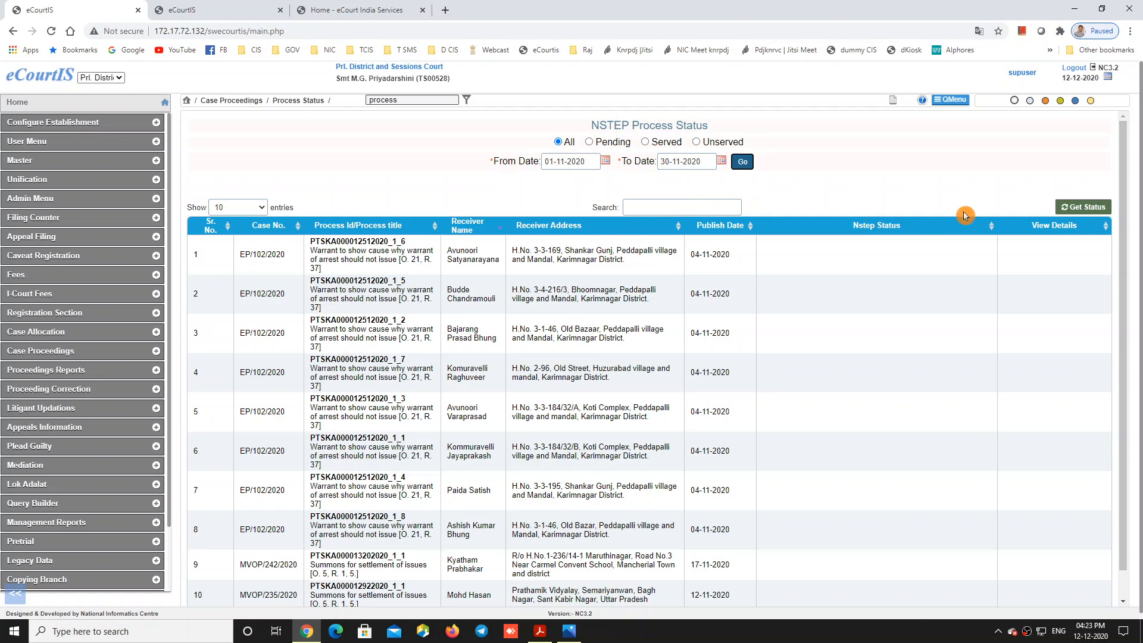
Step: Get Status from NSTEP, show all 136 entries, and scan the bailiff delivery remarks
left_click(1088, 208)
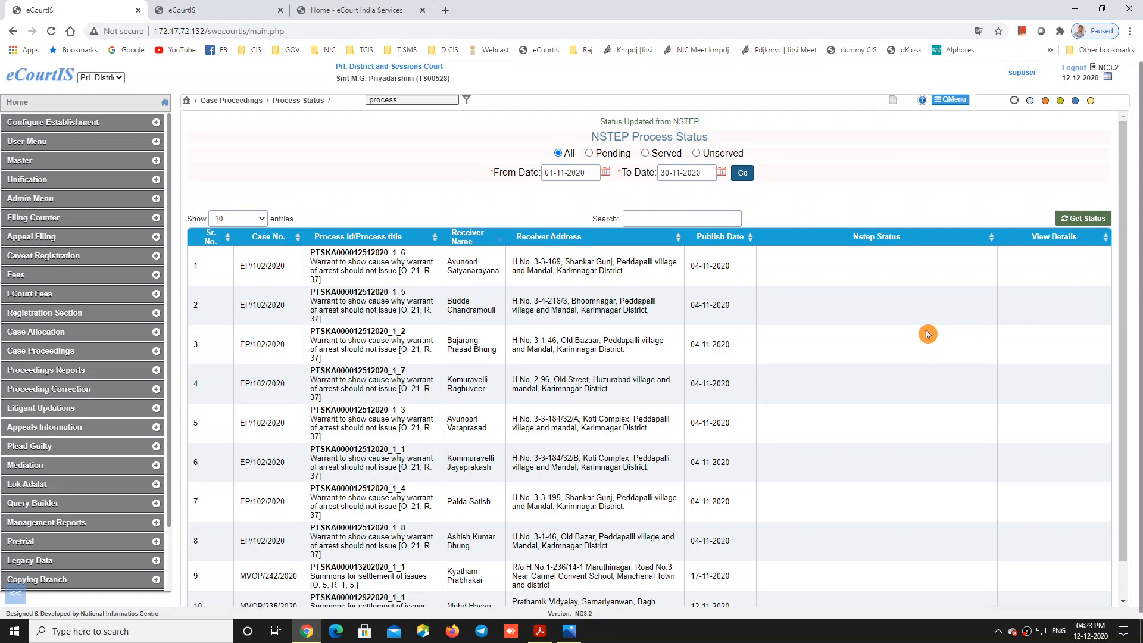
scroll(902, 316, "down", 1)
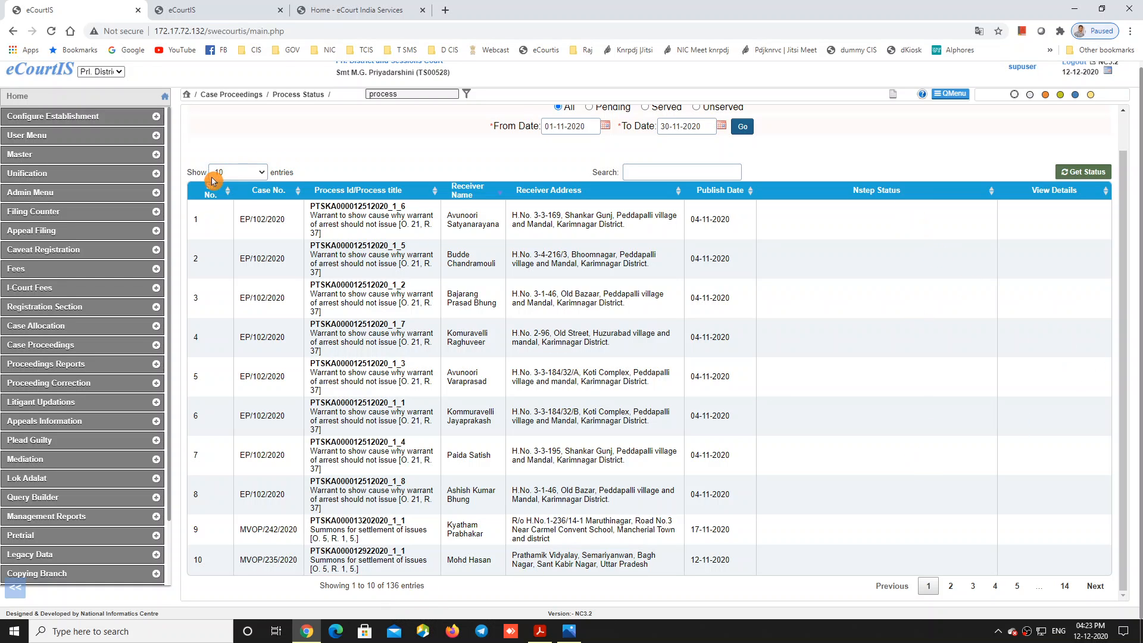
left_click(238, 172)
left_click(235, 249)
scroll(941, 396, "down", 12)
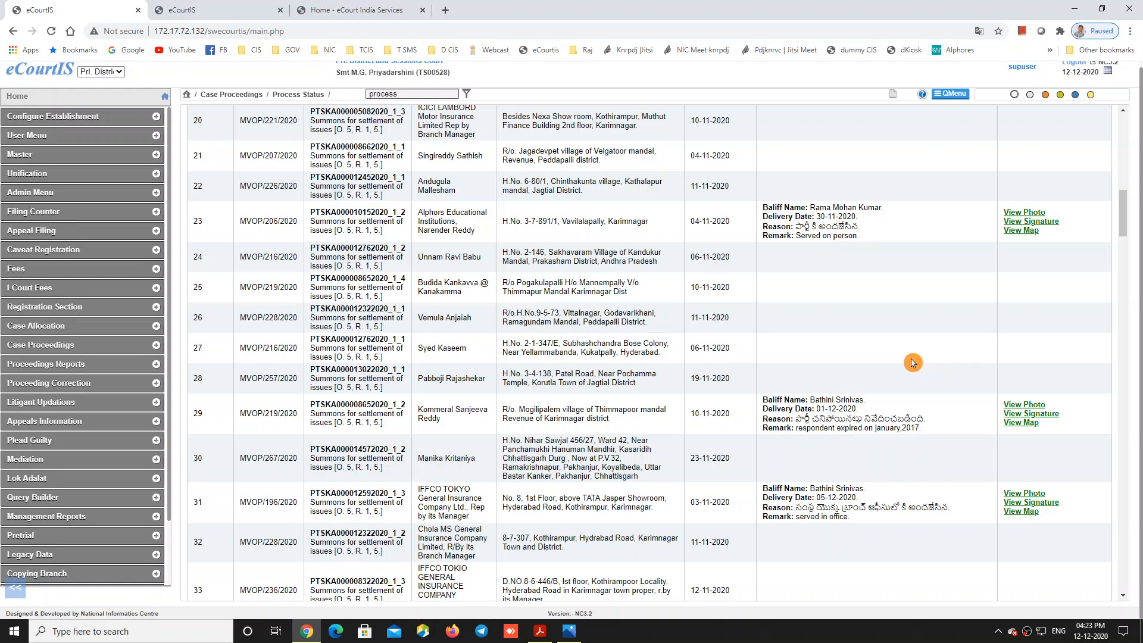
scroll(905, 365, "down", 10)
scroll(904, 366, "down", 7)
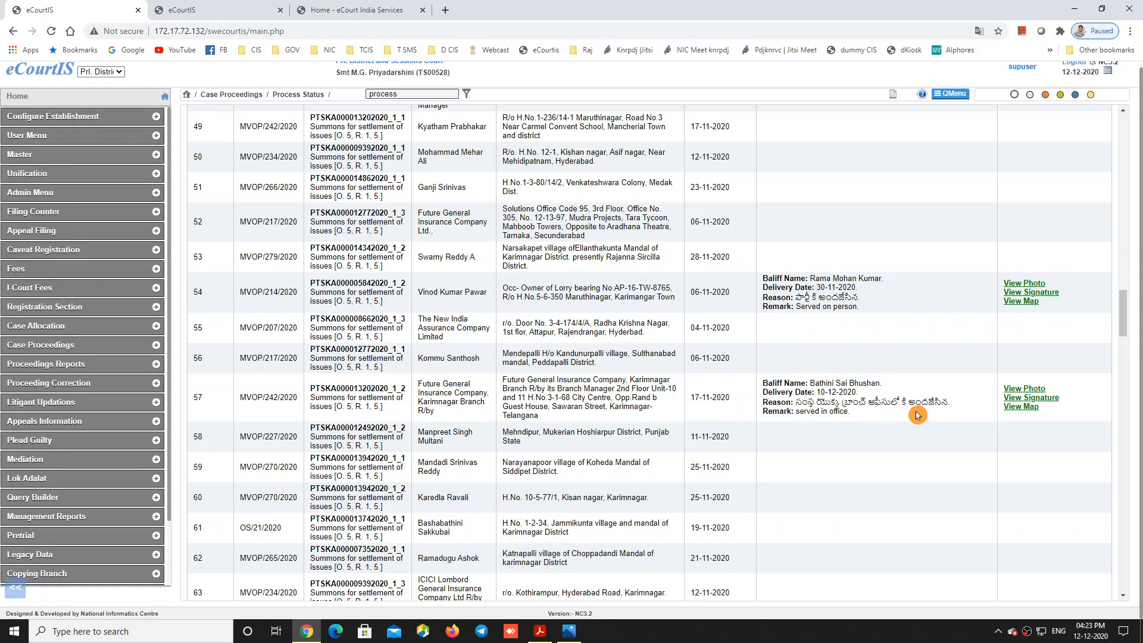
scroll(917, 417, "down", 20)
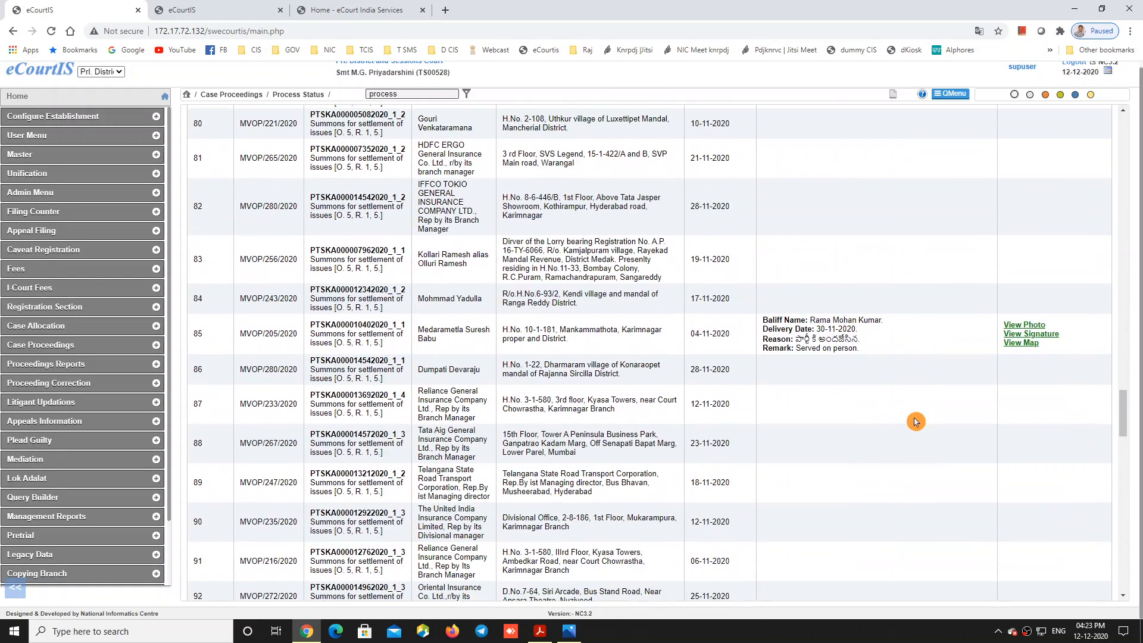
scroll(915, 421, "up", 20)
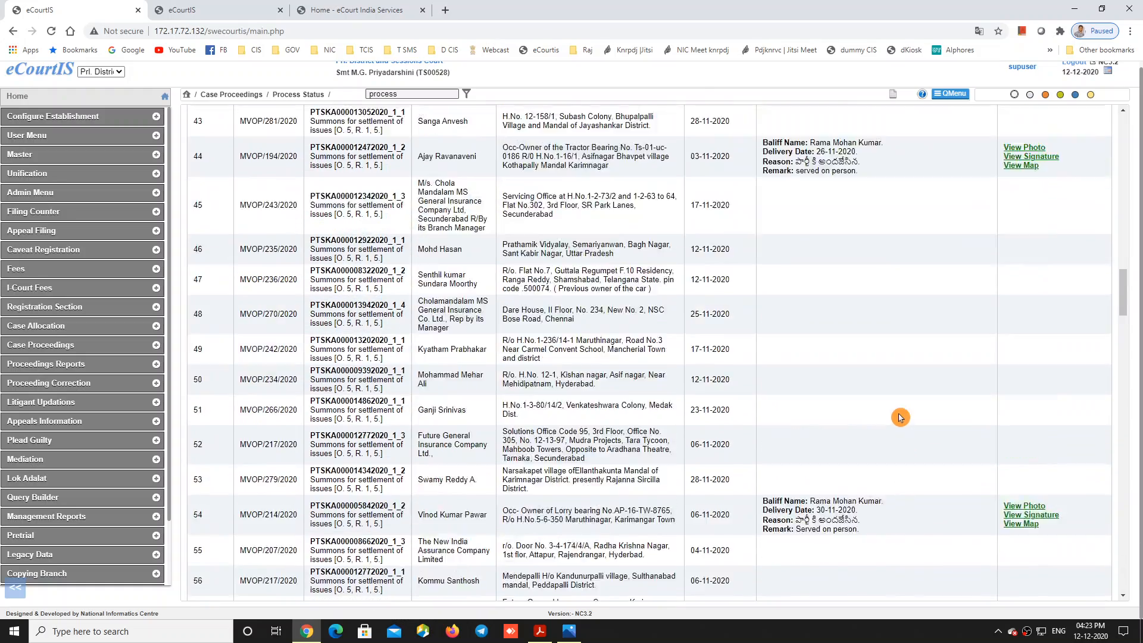
scroll(900, 417, "up", 20)
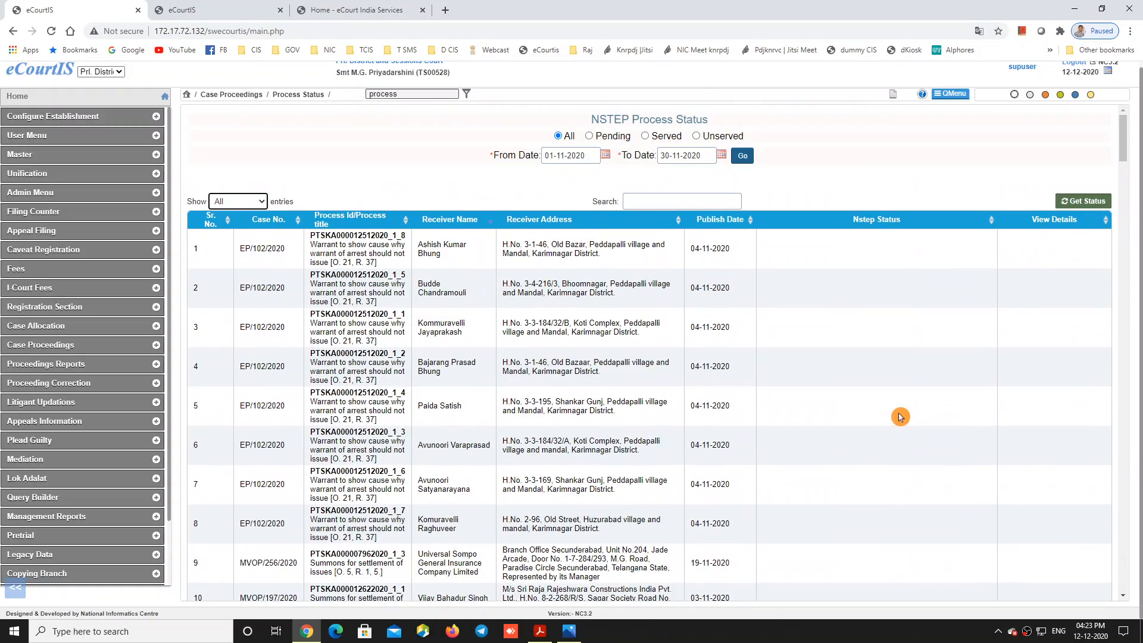
Step: Filter the November NSTEP list to Served and review the 21 summonses with bailiff delivery details
left_click(645, 135)
scroll(716, 389, "down", 1)
scroll(716, 390, "down", 1)
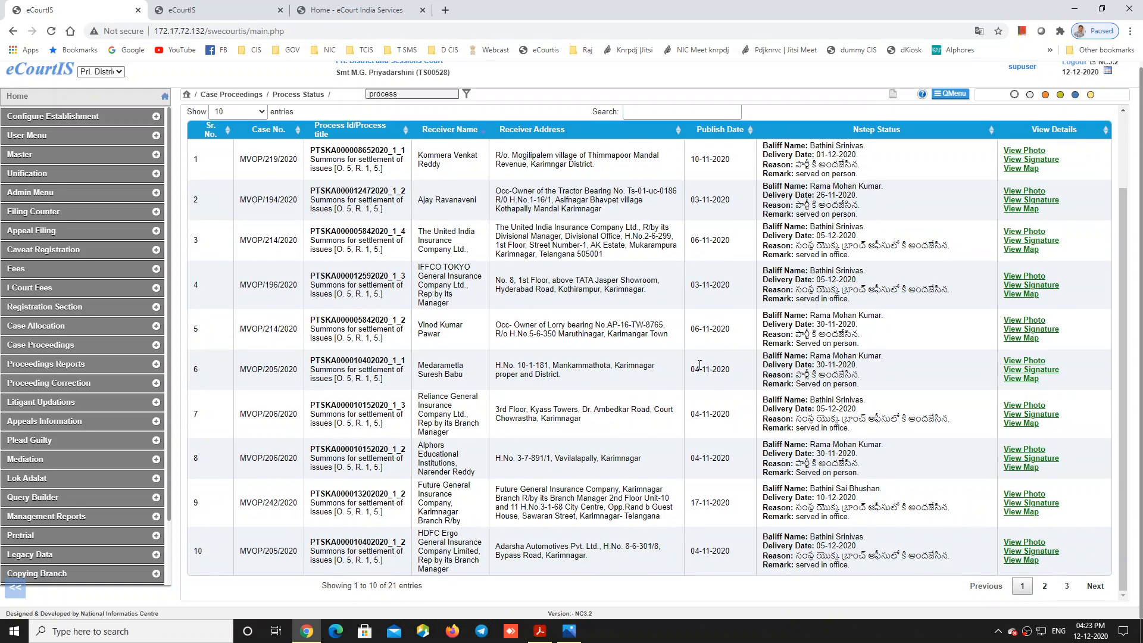
scroll(670, 266, "up", 2)
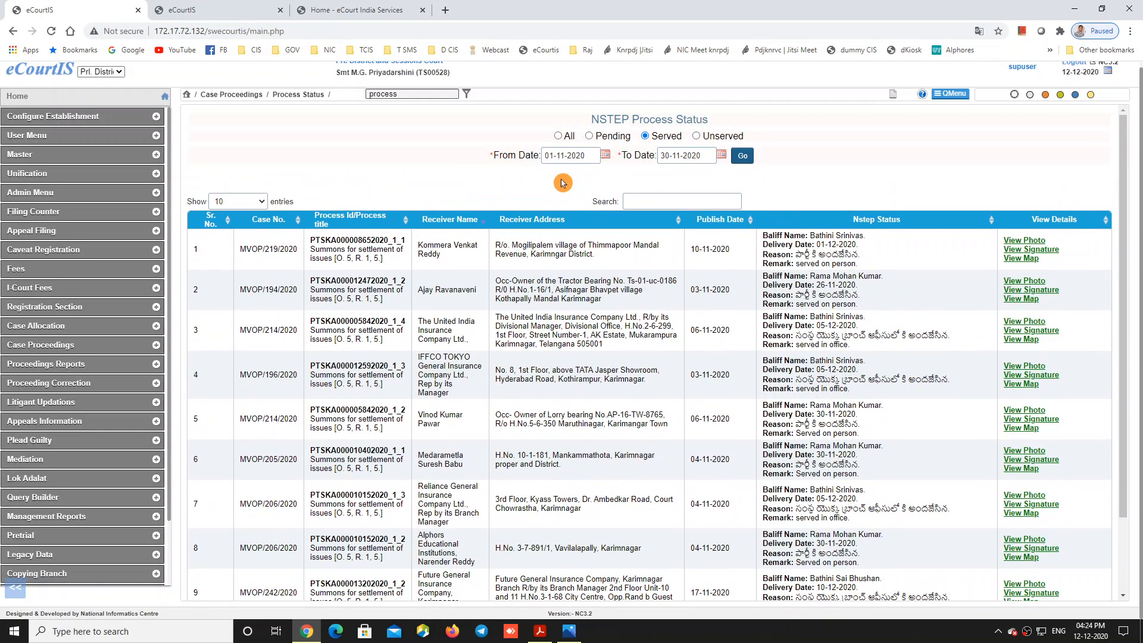
scroll(601, 341, "down", 1)
scroll(602, 342, "down", 2)
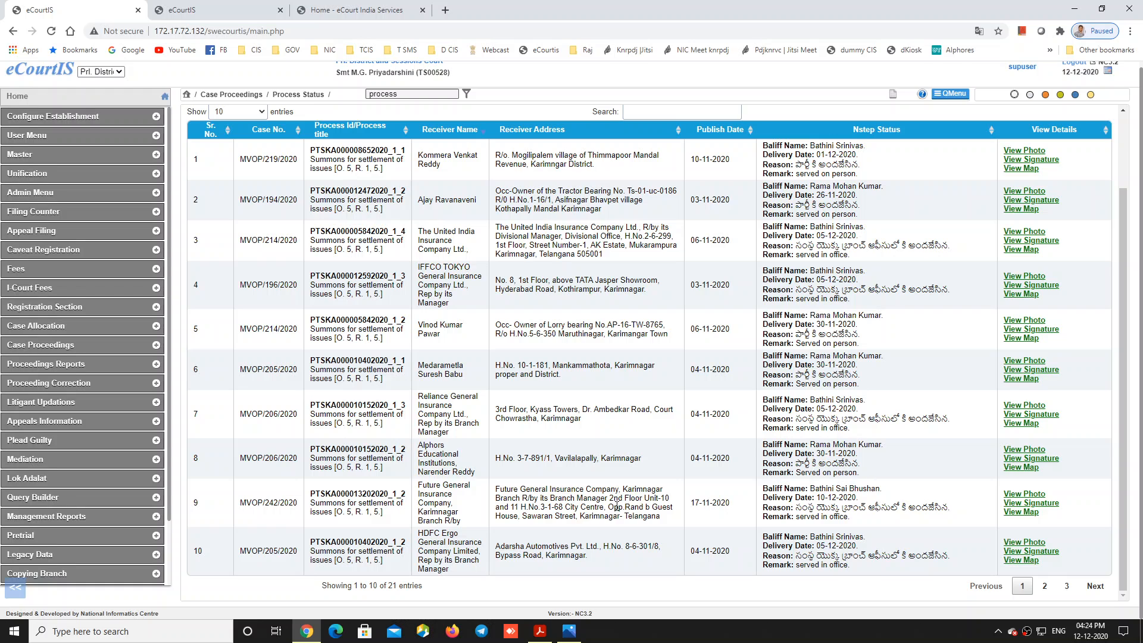
scroll(1055, 381, "up", 2)
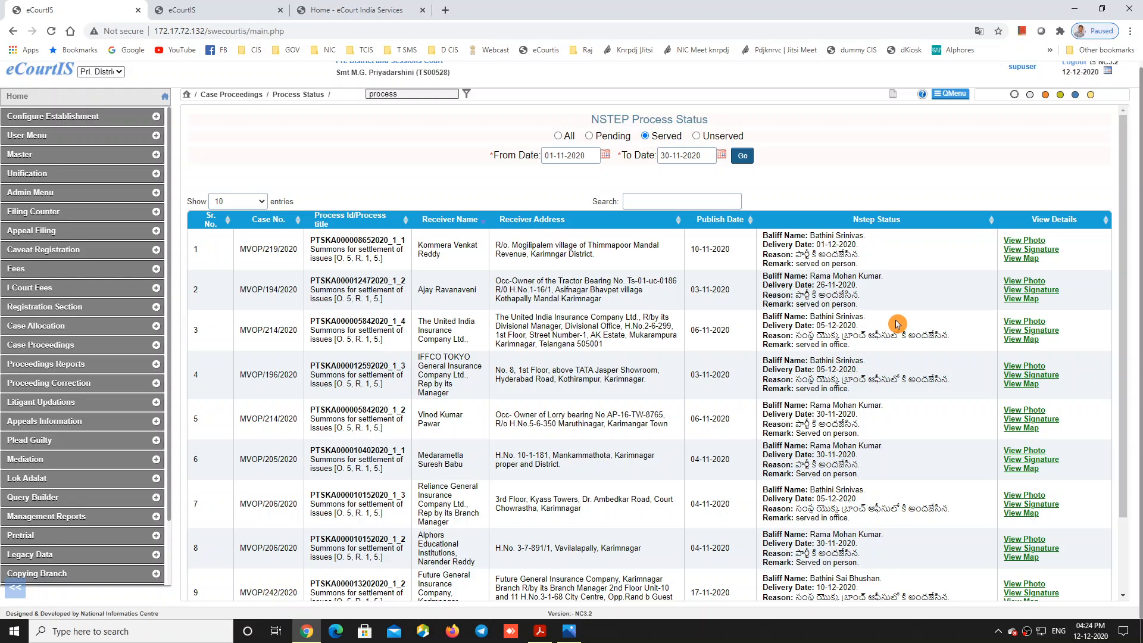
scroll(897, 324, "down", 3)
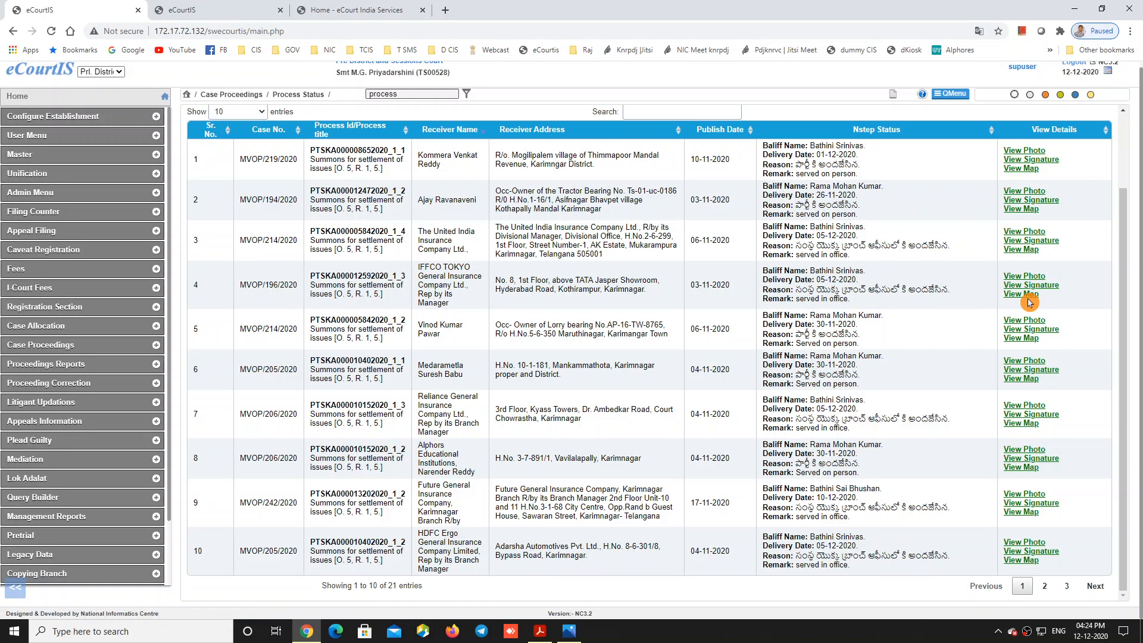
left_click(1029, 284)
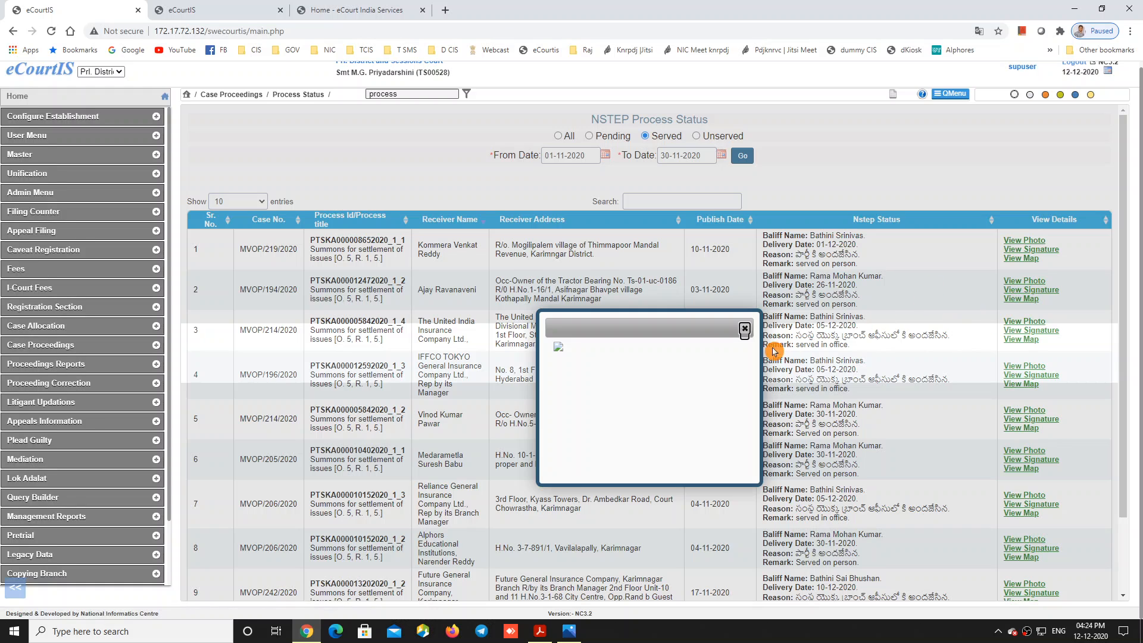
left_click(744, 329)
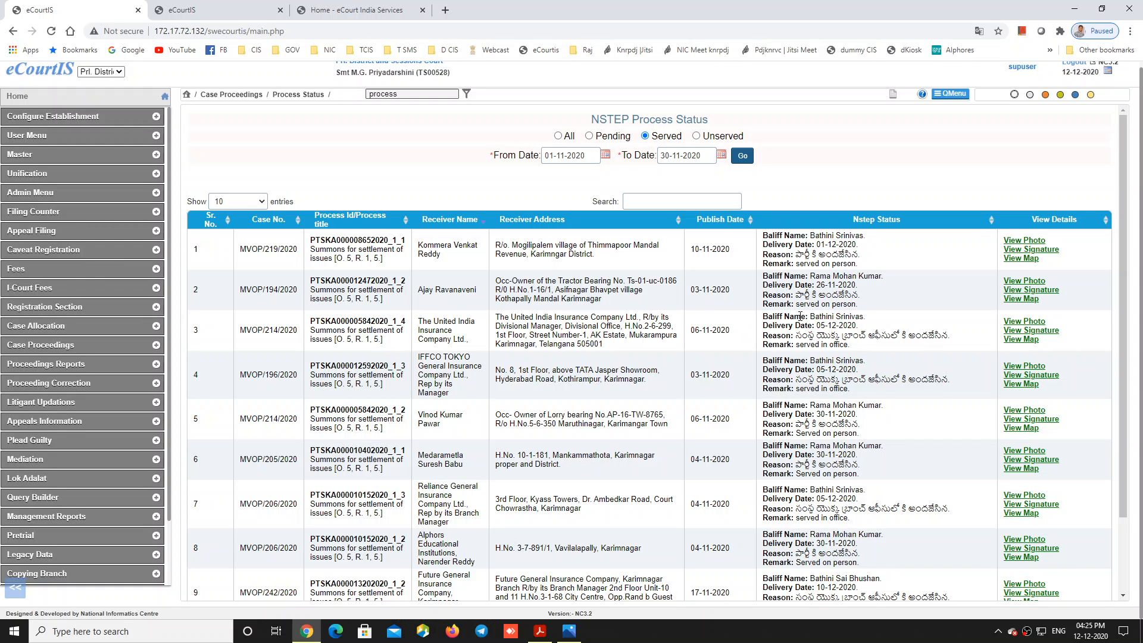
Step: List all November 2020 NSTEP processes regardless of service status
left_click(936, 305)
left_click(1006, 268)
left_click(833, 158)
left_click(560, 136)
left_click(554, 174)
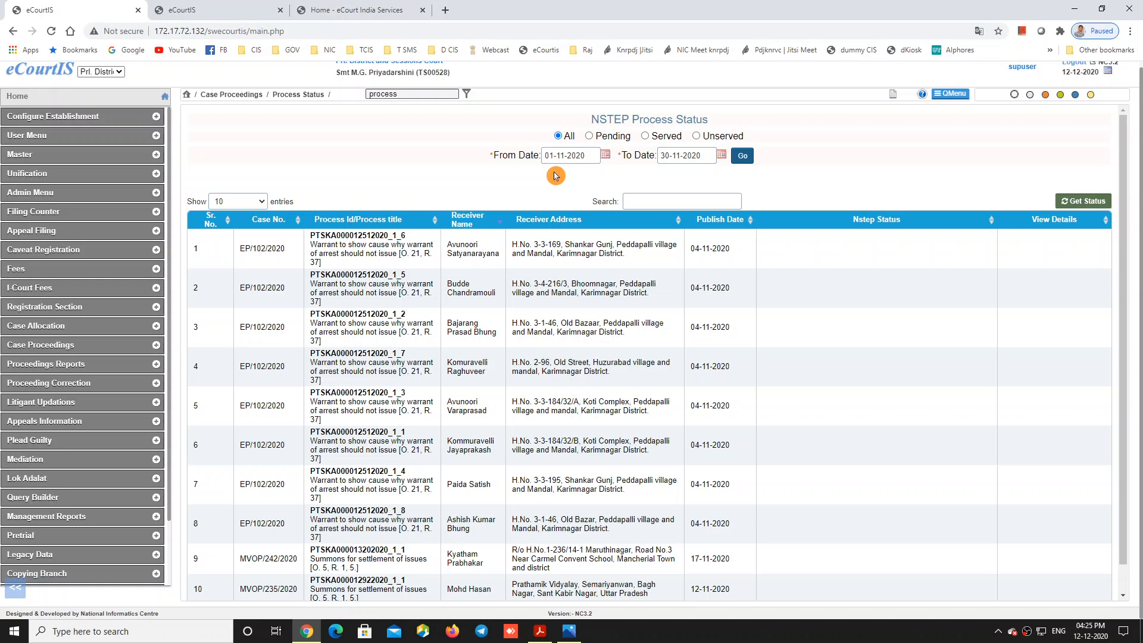
scroll(554, 174, "down", 1)
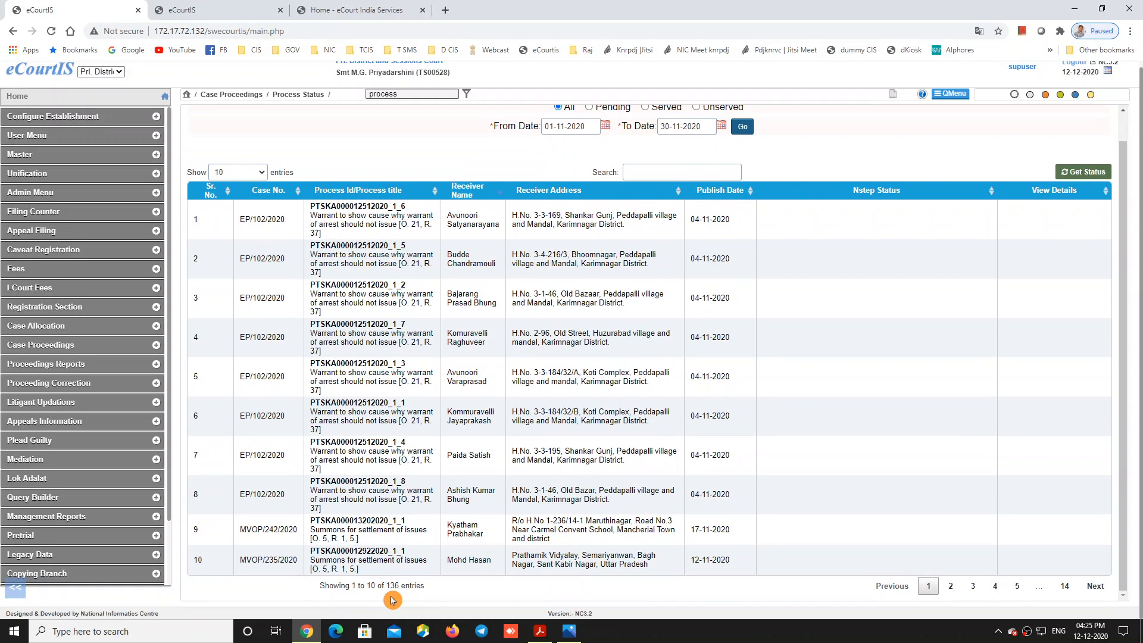
scroll(614, 500, "up", 1)
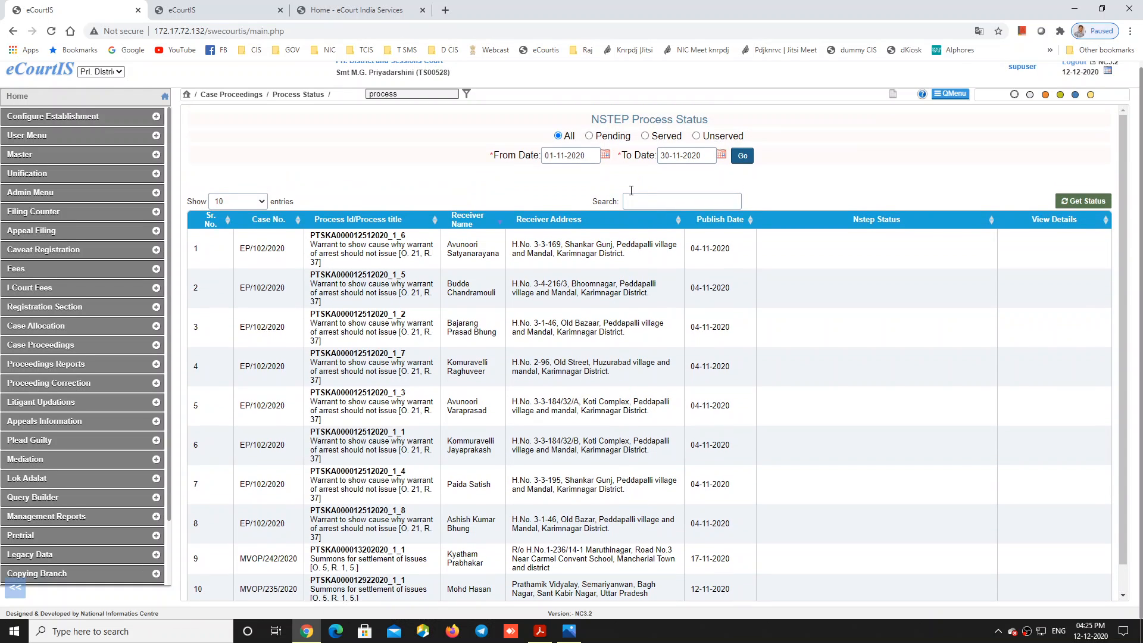
Step: Filter the list to Pending, then Served, then Unserved processes
left_click(588, 136)
scroll(461, 312, "down", 1)
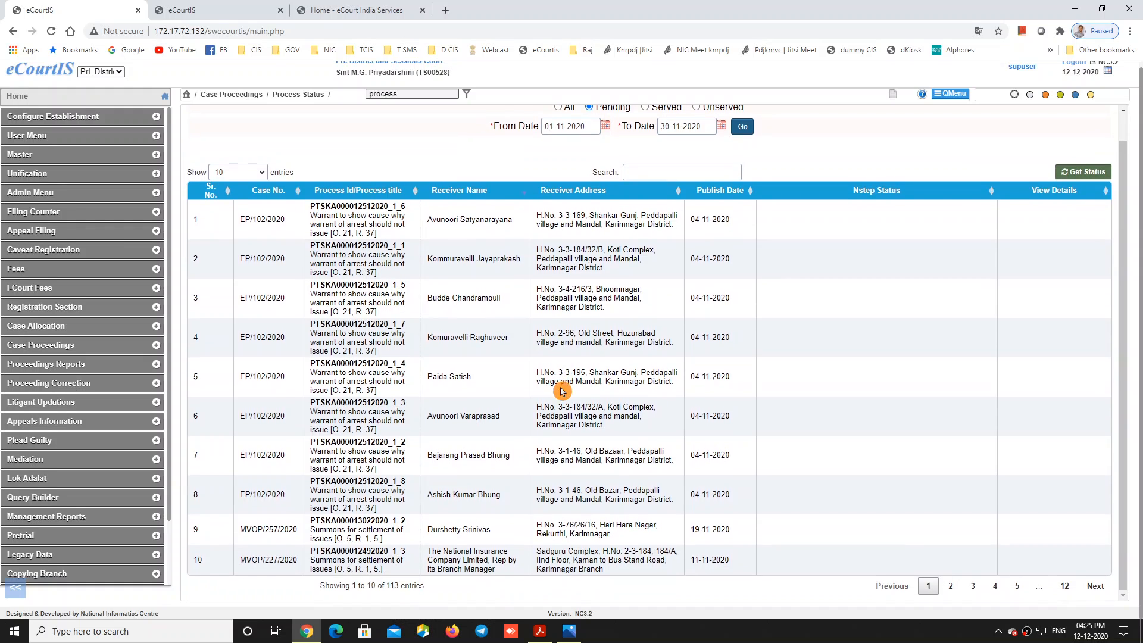
scroll(656, 404, "up", 1)
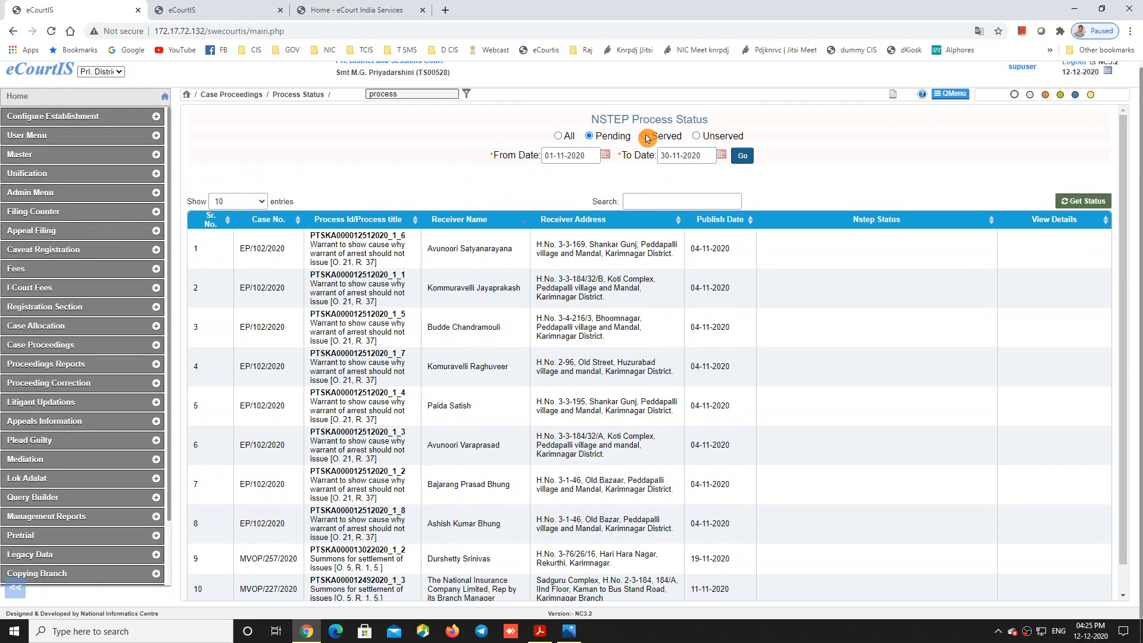
left_click(646, 136)
scroll(619, 417, "down", 3)
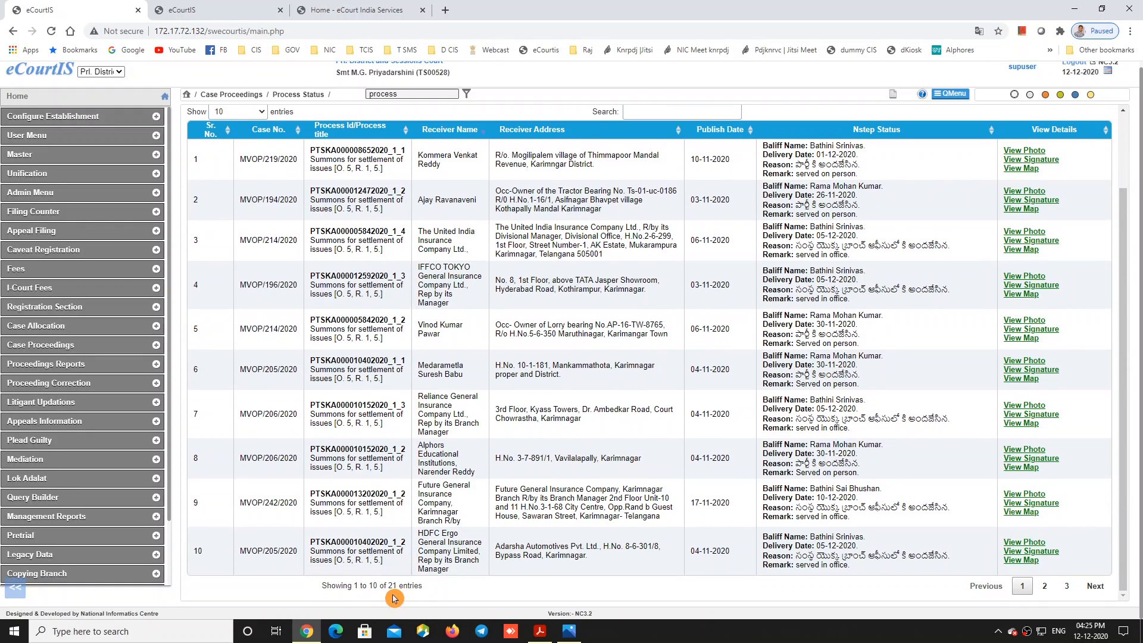
scroll(690, 357, "up", 3)
left_click(695, 142)
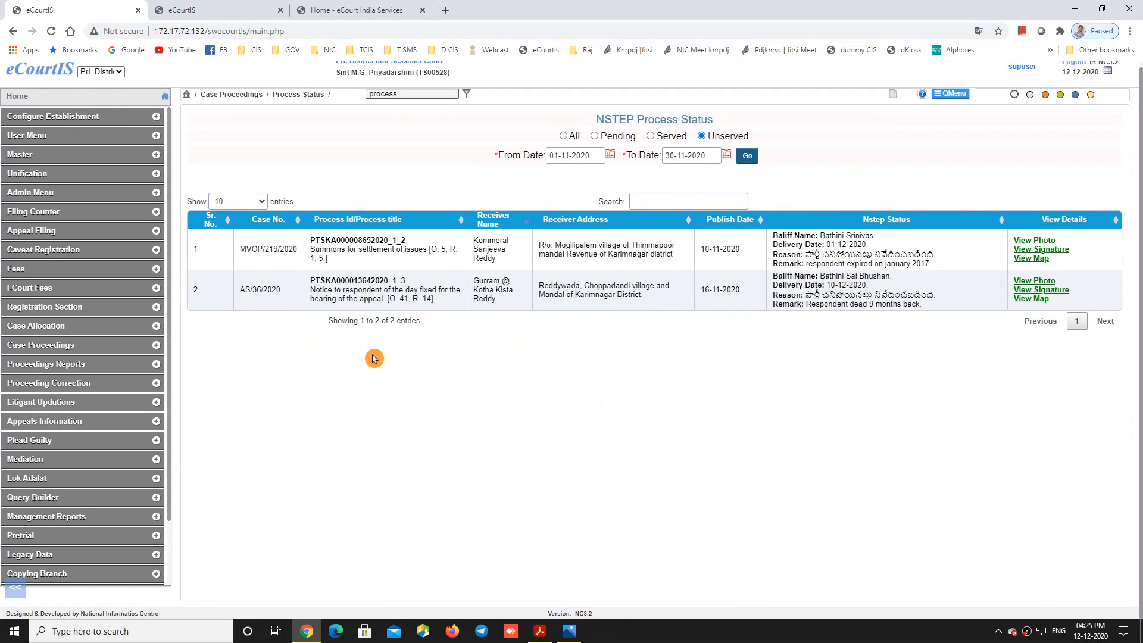
Step: Return to Pending and review the 113 pending processes, starting with EP/102/2020
left_click(594, 136)
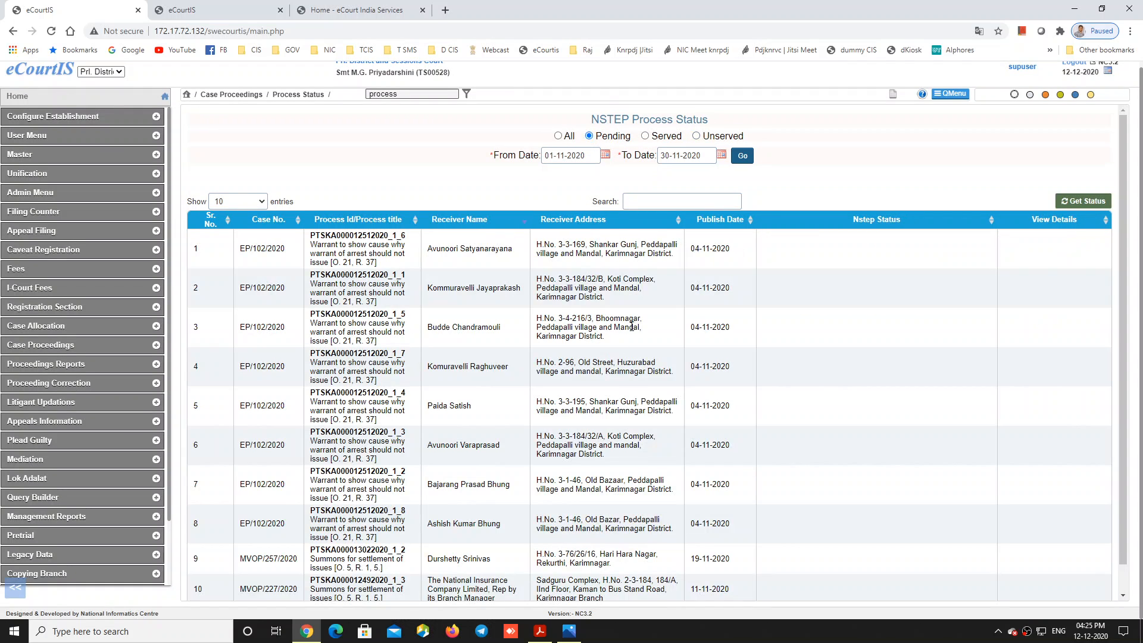
scroll(617, 380, "down", 1)
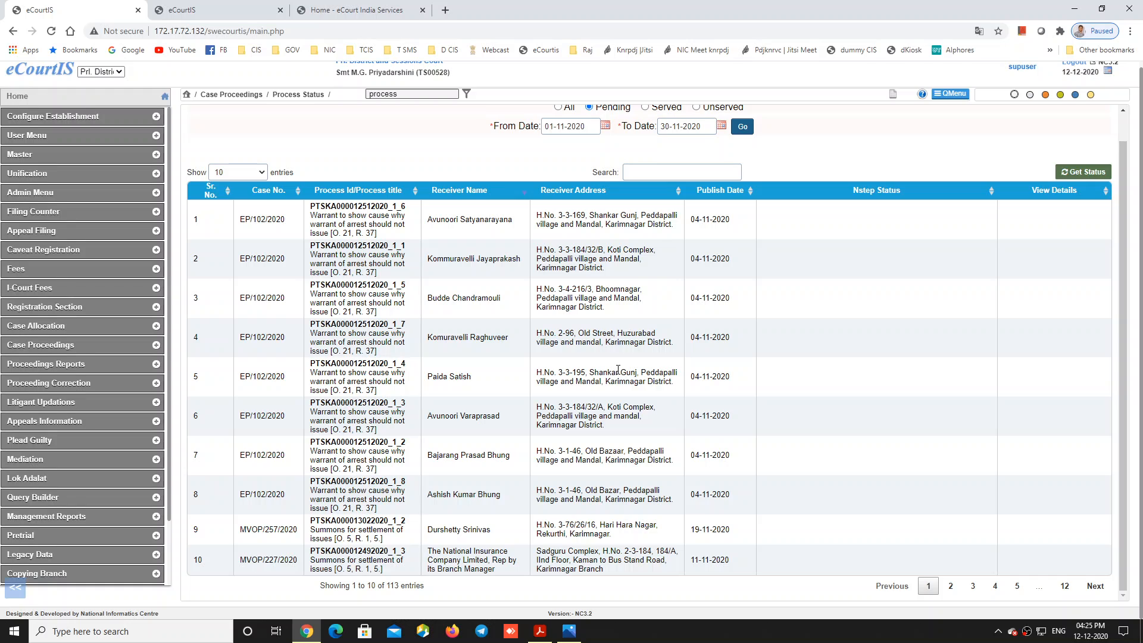
left_click(618, 369)
scroll(654, 354, "up", 1)
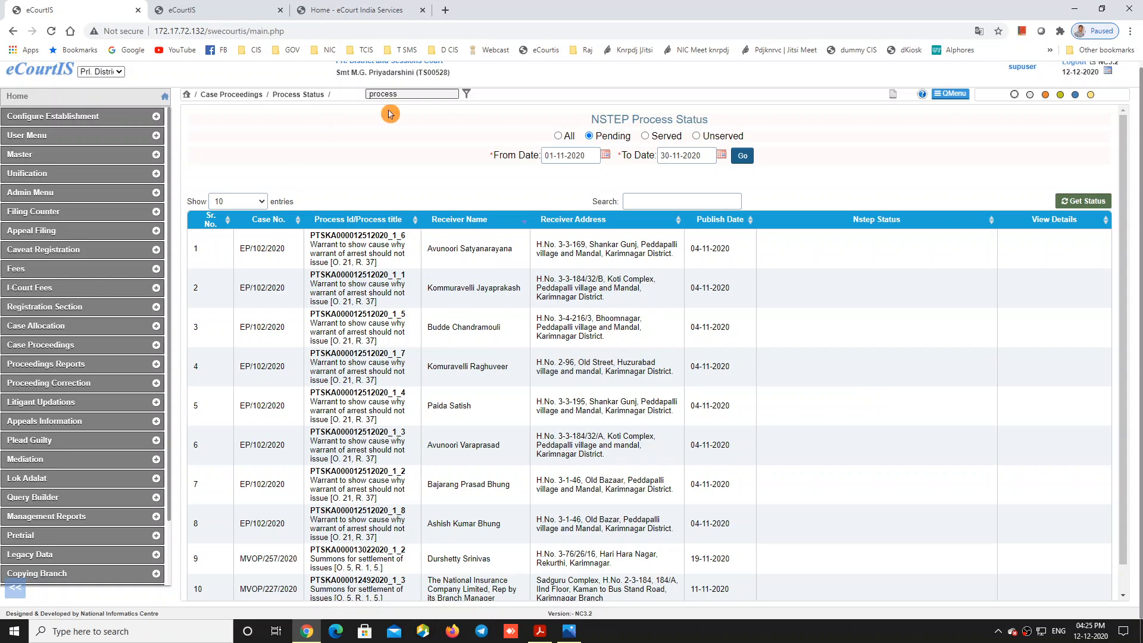
scroll(586, 328, "down", 1)
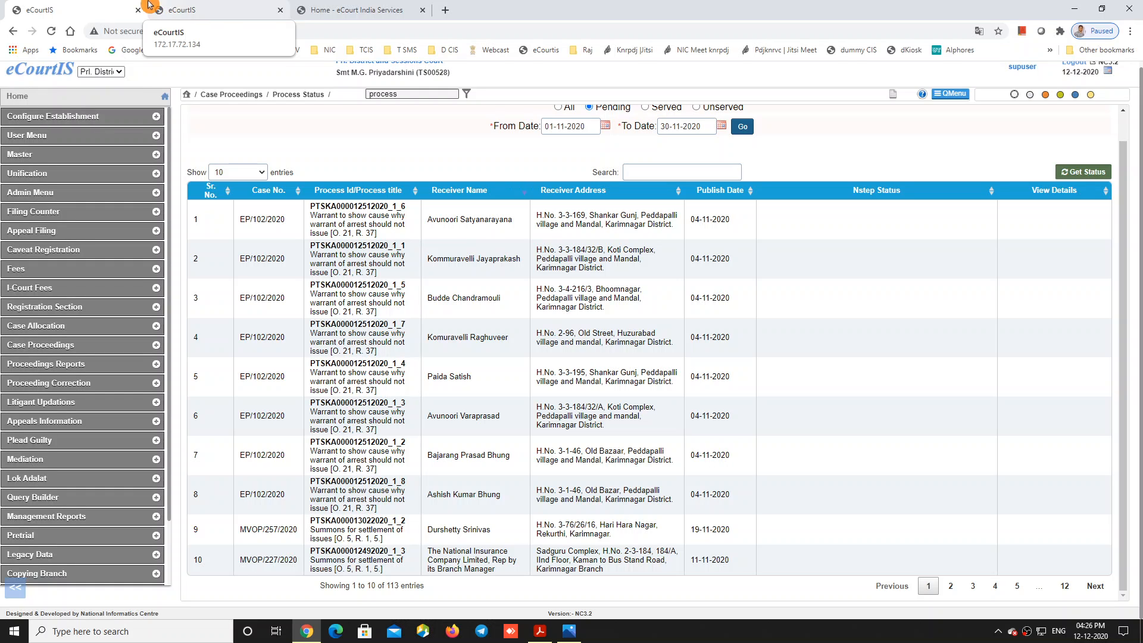
Step: Open Copy Previous Process in the other court's session, then bring up the first court's Select Date page (12-12-2020)
left_click(210, 10)
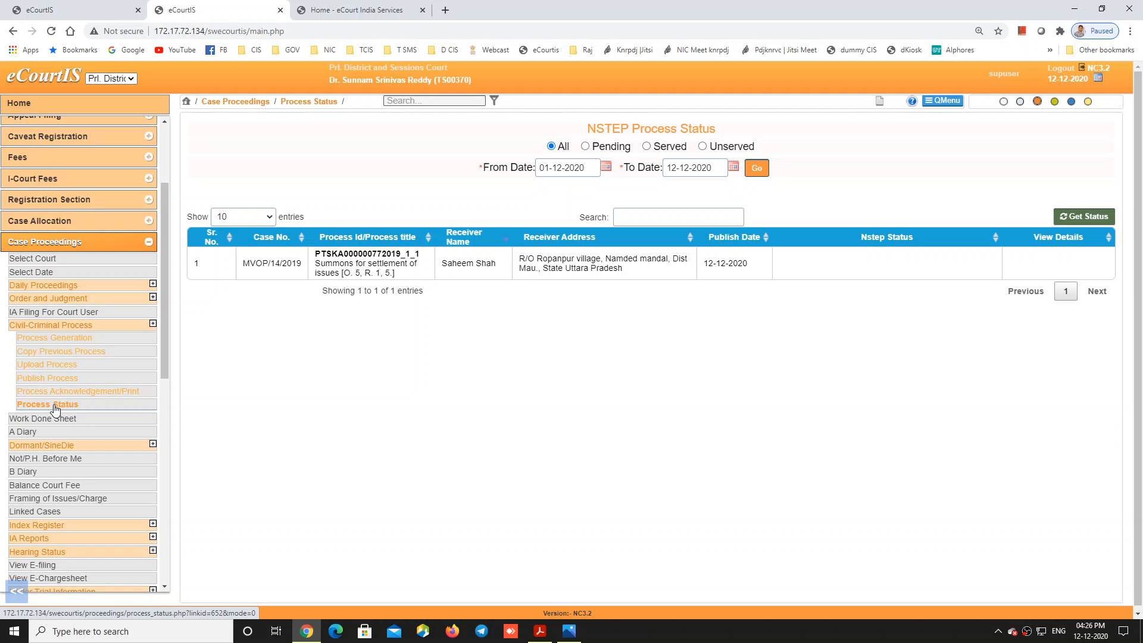
left_click(97, 356)
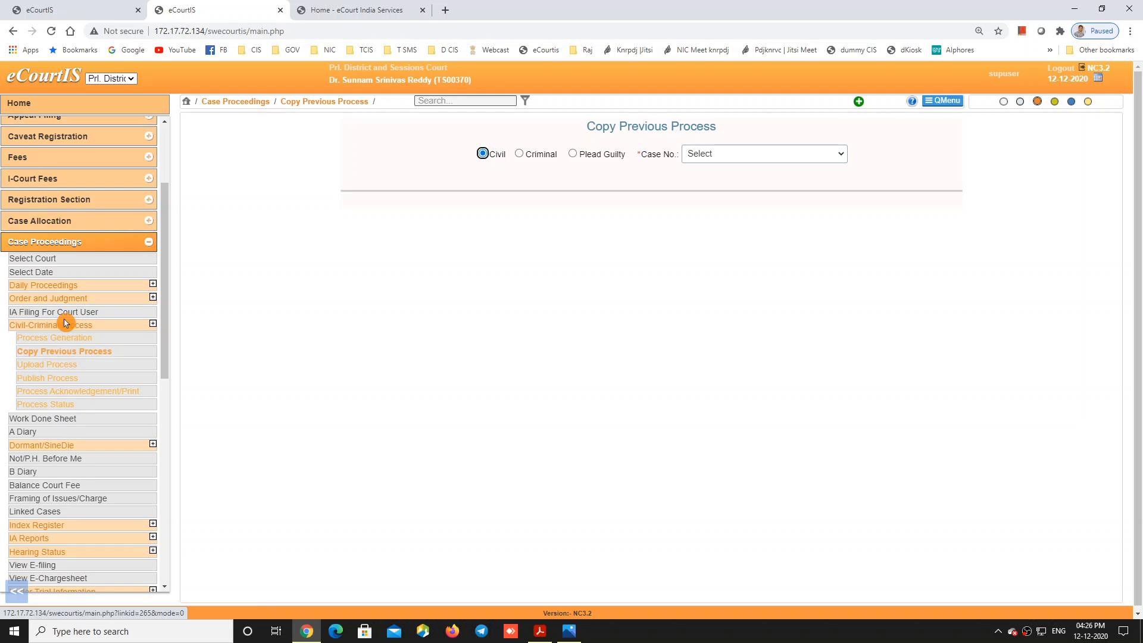
left_click(83, 11)
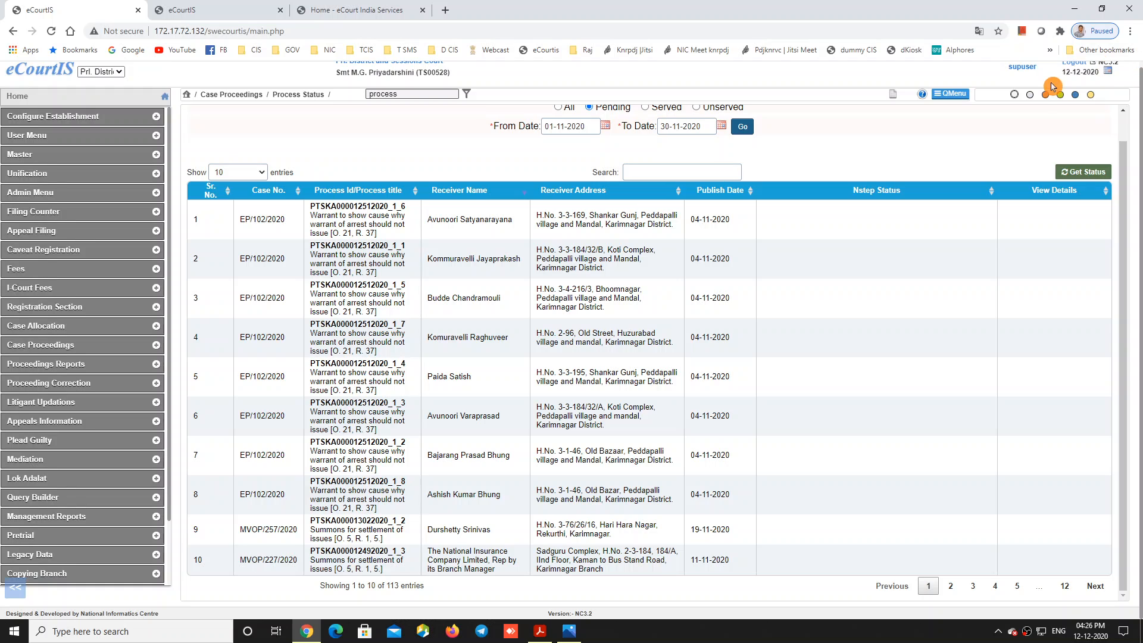
scroll(1122, 101, "up", 1)
left_click(1075, 68)
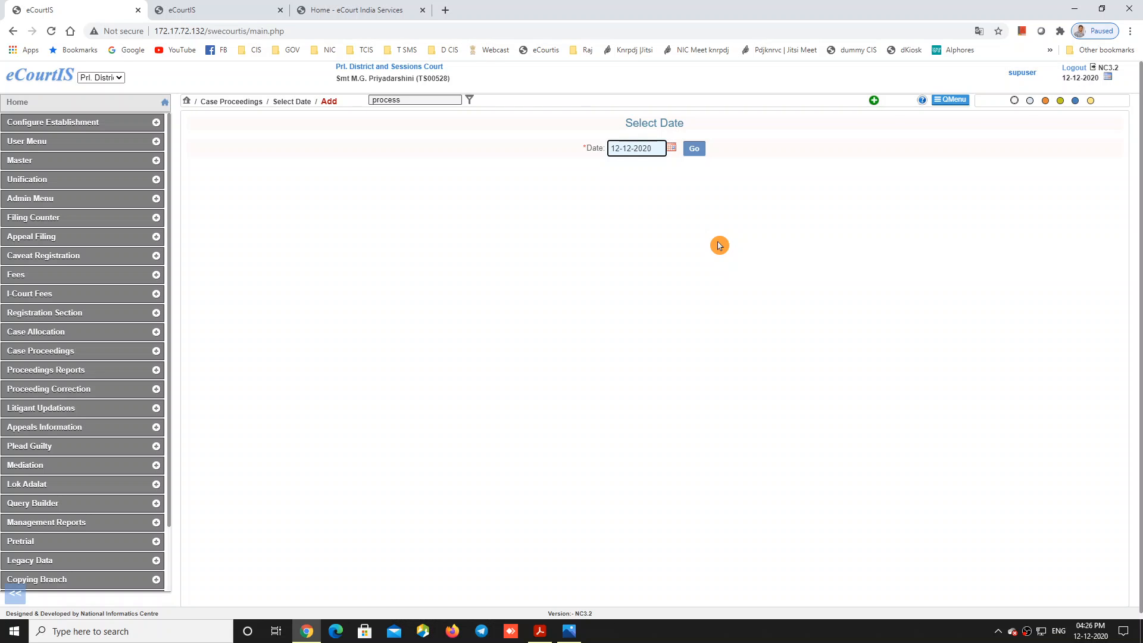
Step: Change the working date to 19-11-2020
double_click(614, 148)
type("19")
double_click(629, 149)
type("11")
left_click(699, 153)
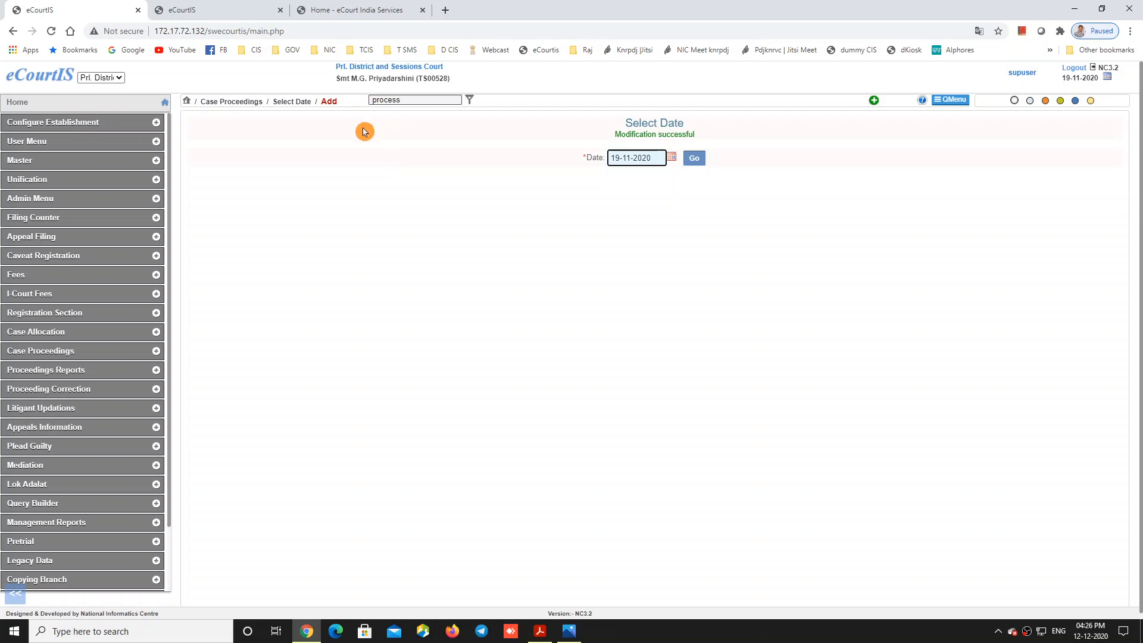
Step: Open Copy Previous Process and choose civil case MVOP/256/2020
left_click(405, 100)
left_click(406, 113)
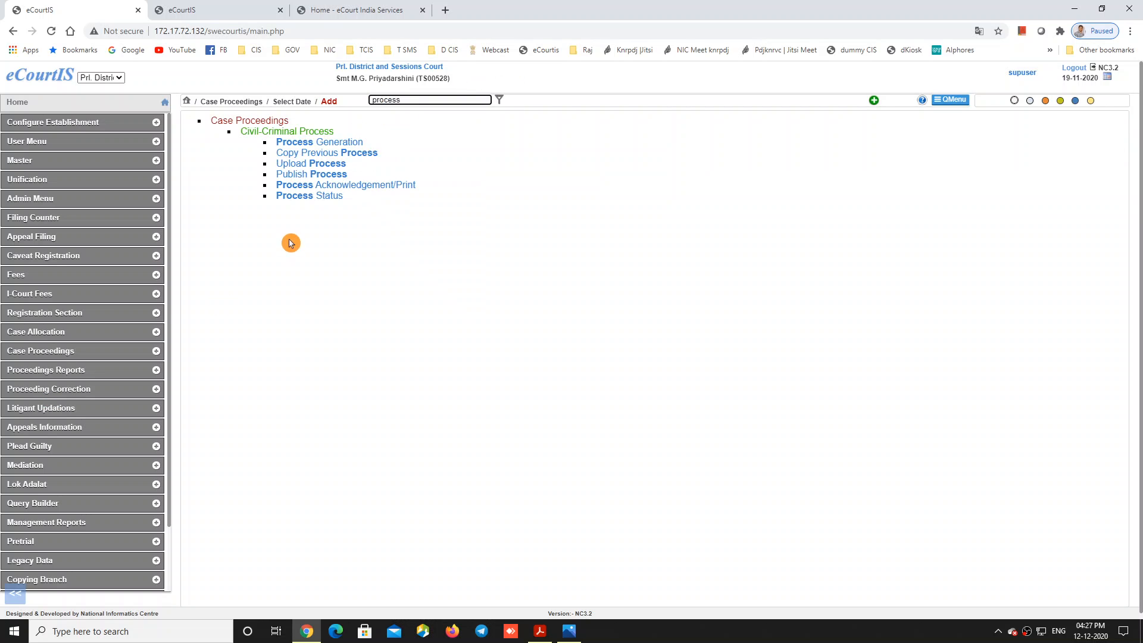
left_click(329, 155)
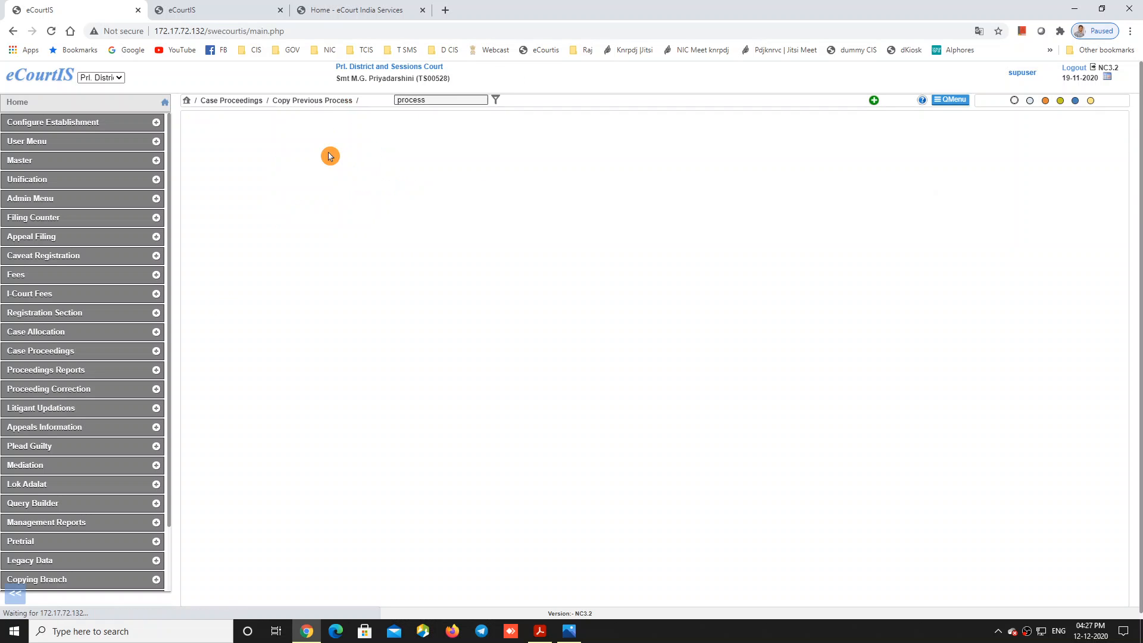
left_click(788, 152)
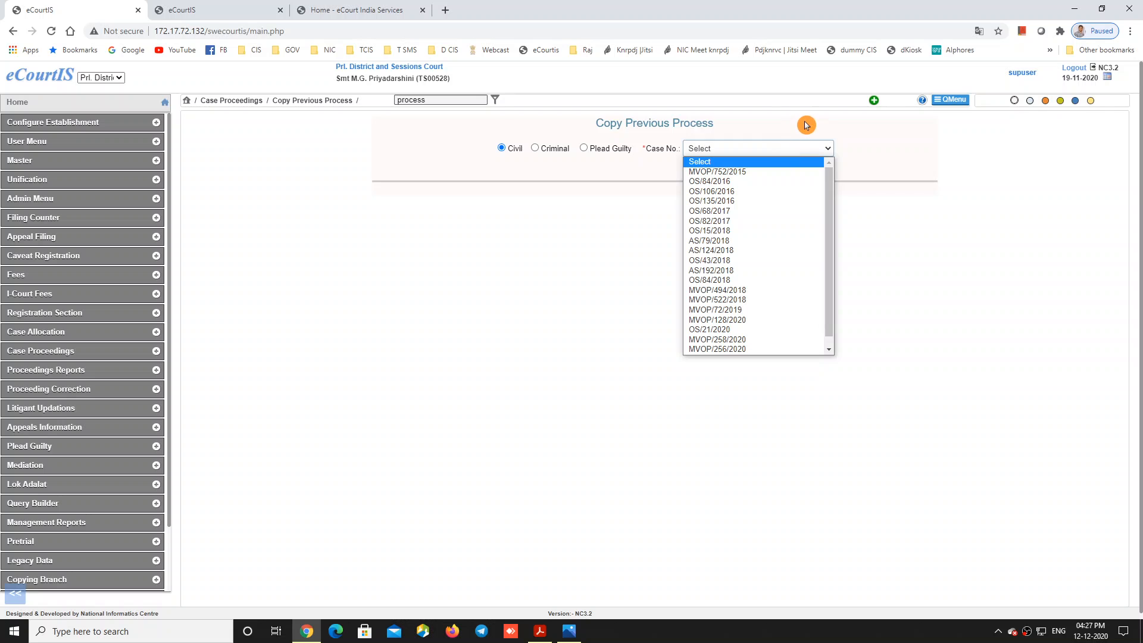
scroll(749, 126, "down", 1)
left_click(742, 141)
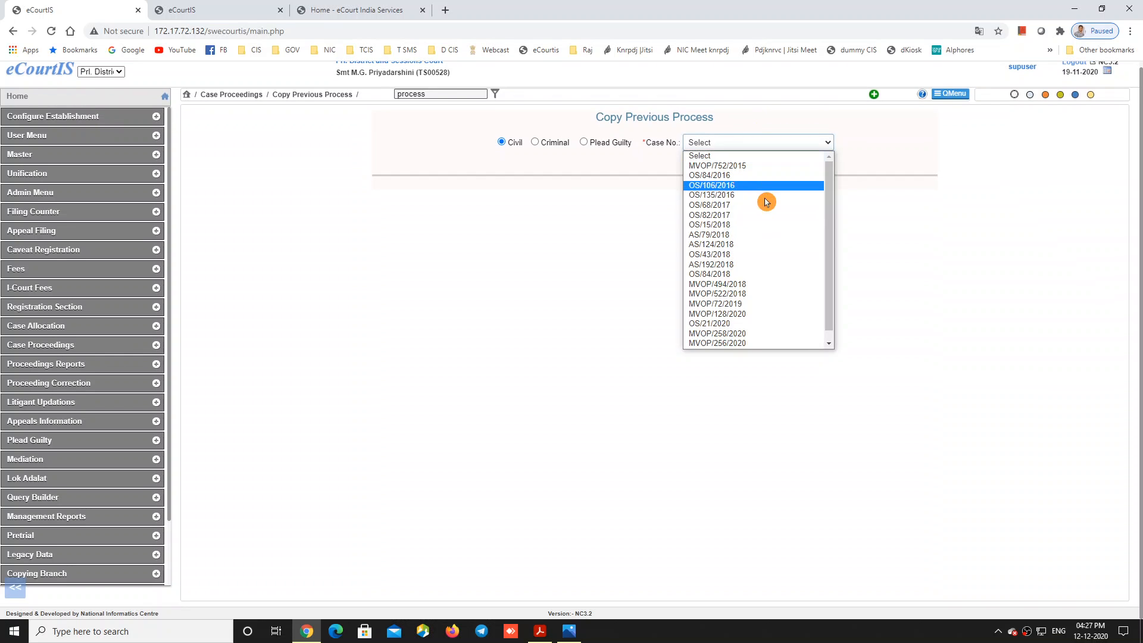
scroll(765, 197, "down", 3)
left_click(768, 334)
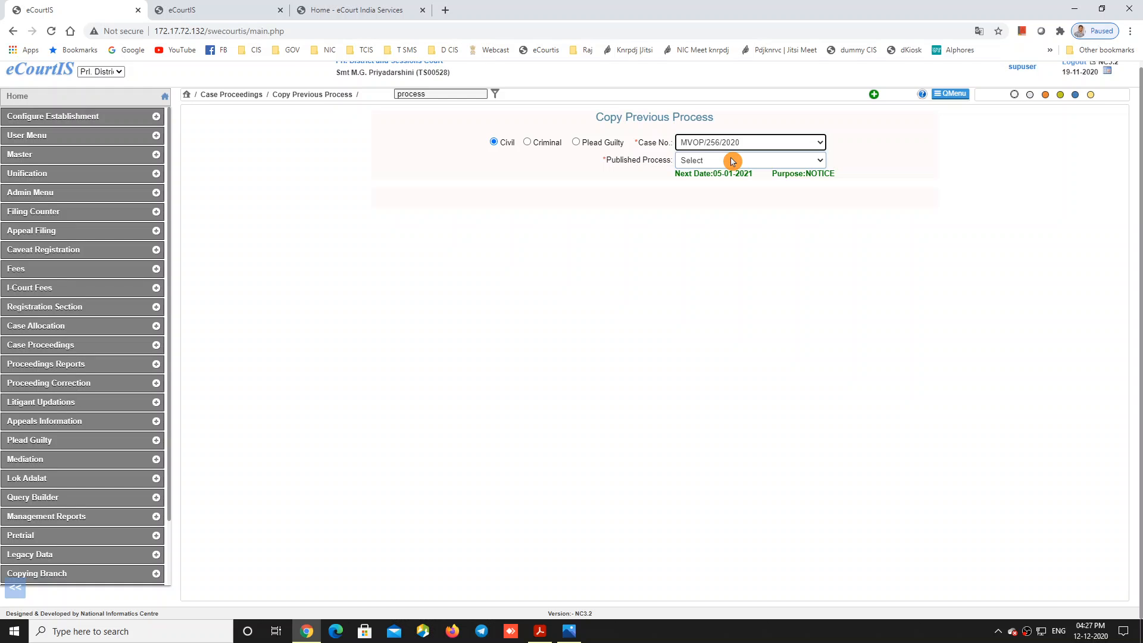
Step: Pick the published summons for settlement of issues and submit Universal Sompo General Insurance as addressee
left_click(732, 161)
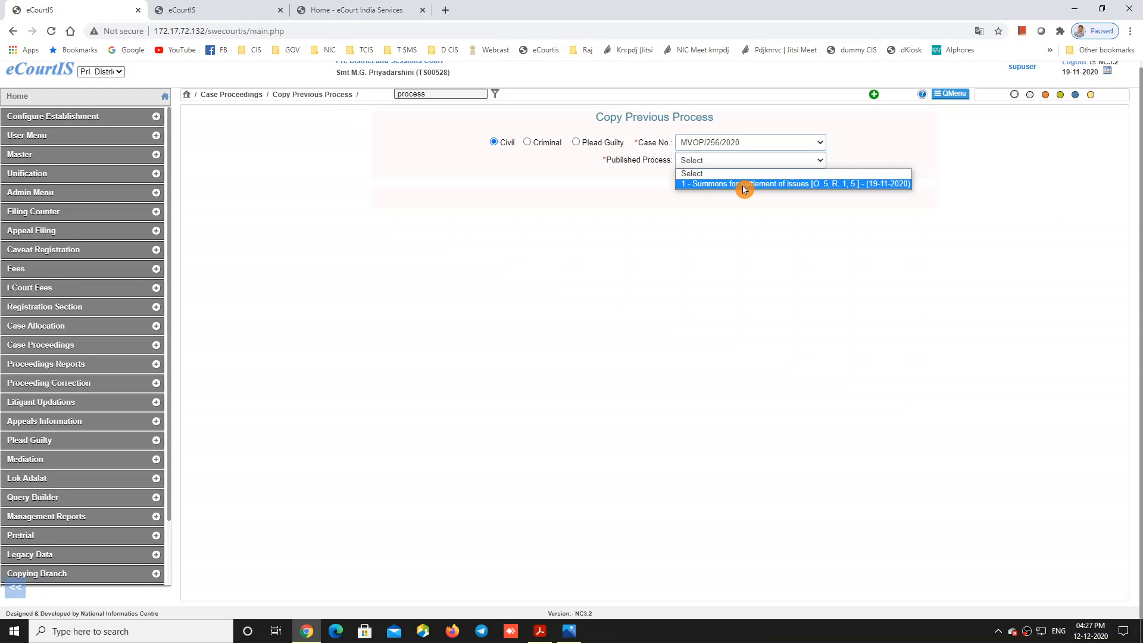
left_click(743, 184)
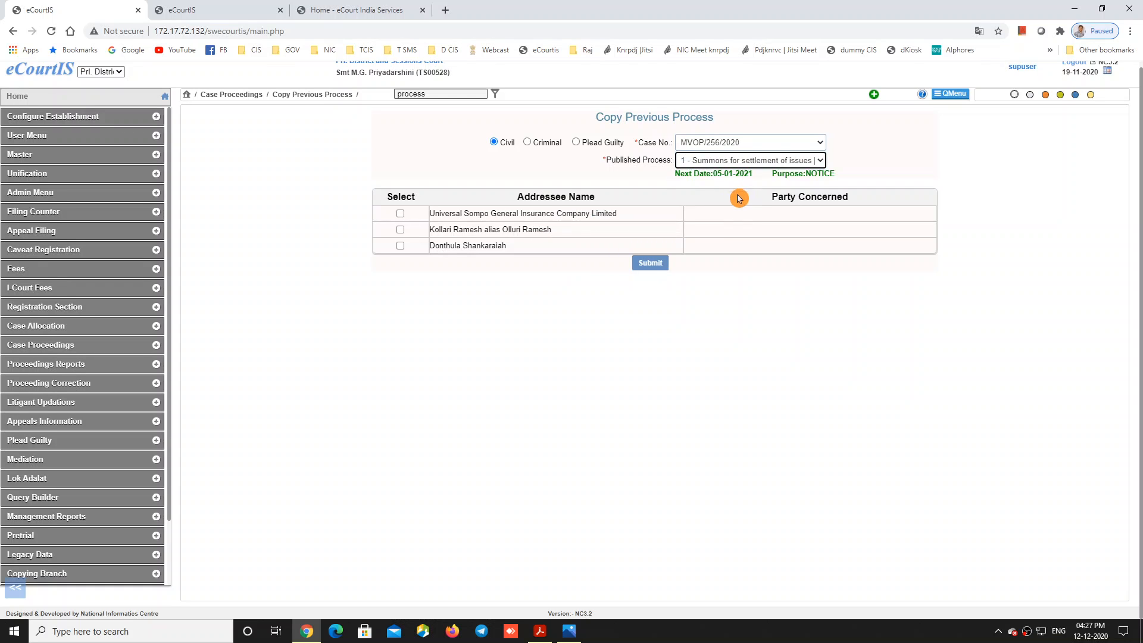
left_click(400, 213)
left_click(633, 263)
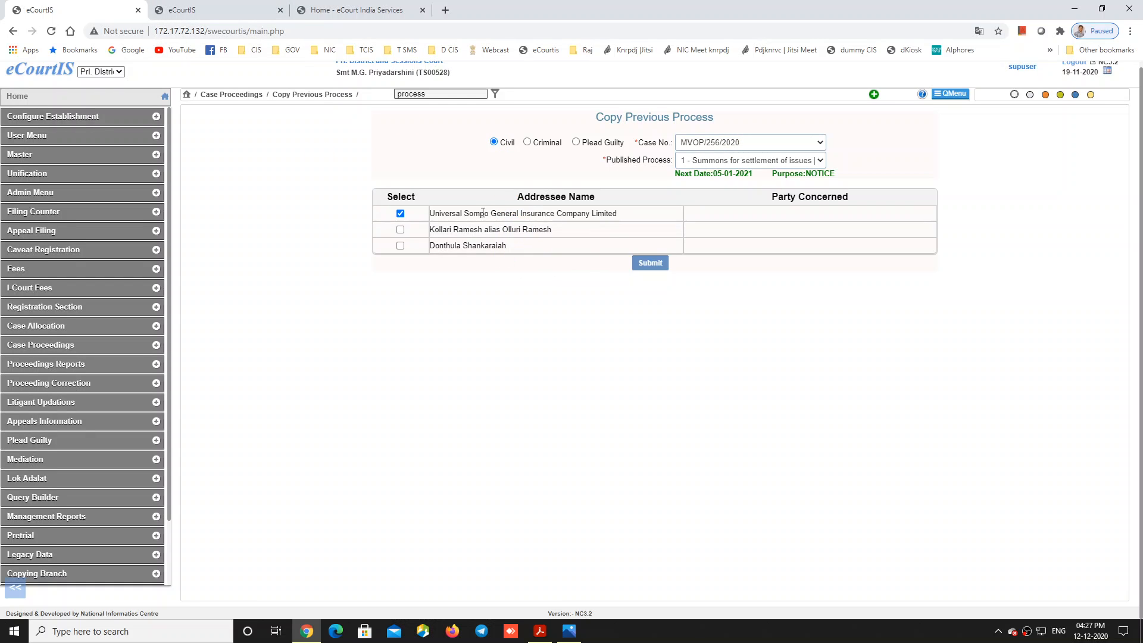
left_click(410, 212)
Step: In the other court's session, choose case MVOP/14/2019's summons for settlement of issues to copy
left_click(226, 10)
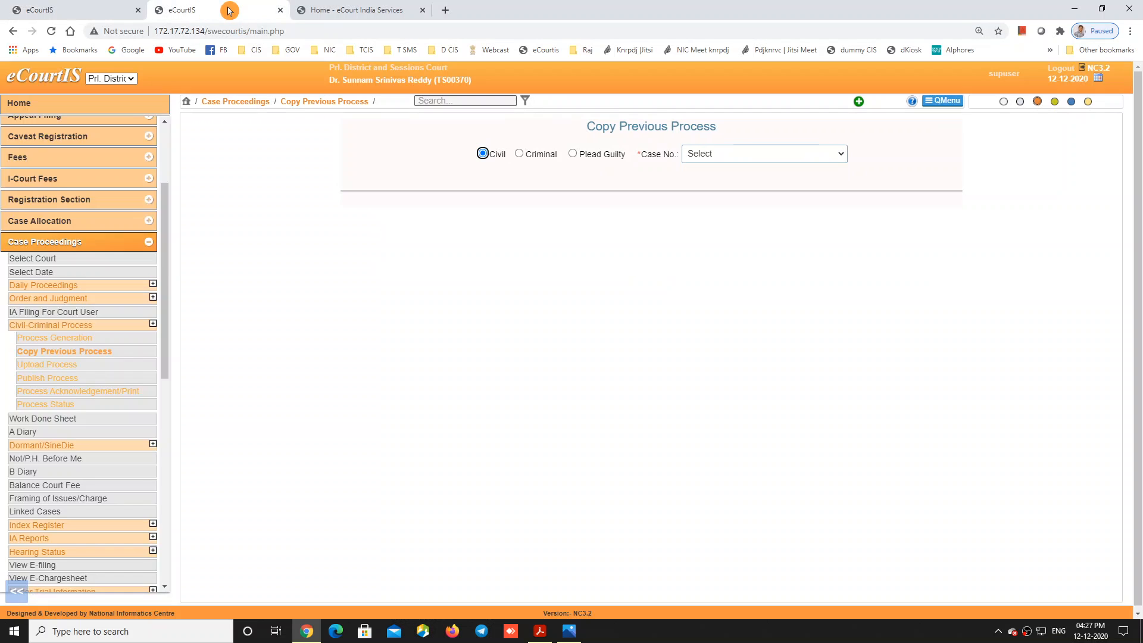
left_click(81, 356)
left_click(748, 158)
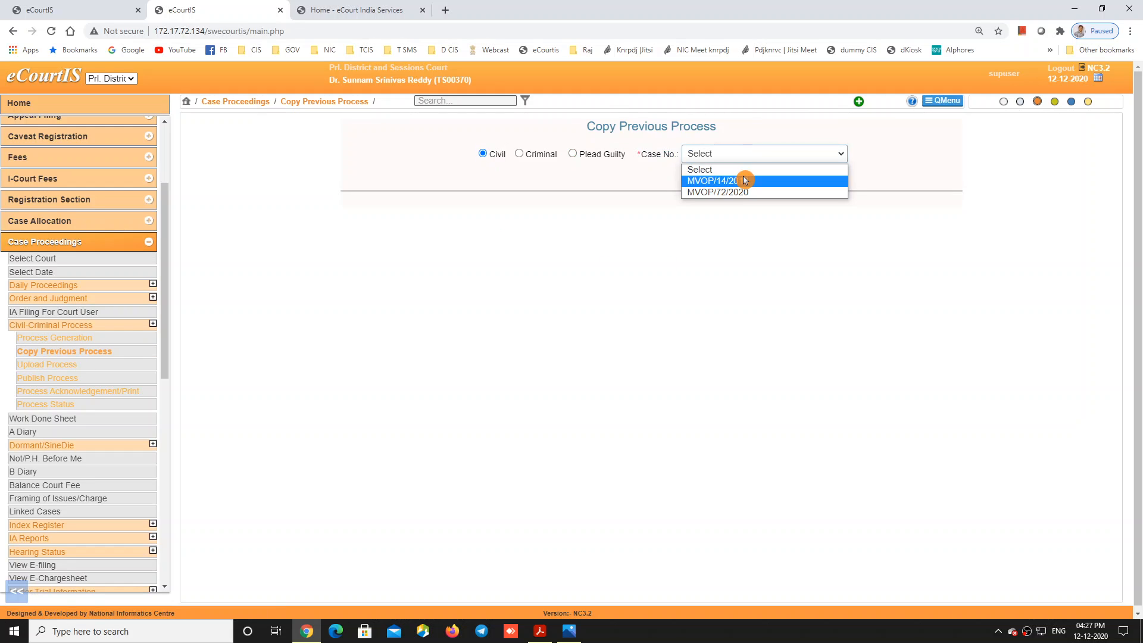
left_click(743, 179)
left_click(728, 173)
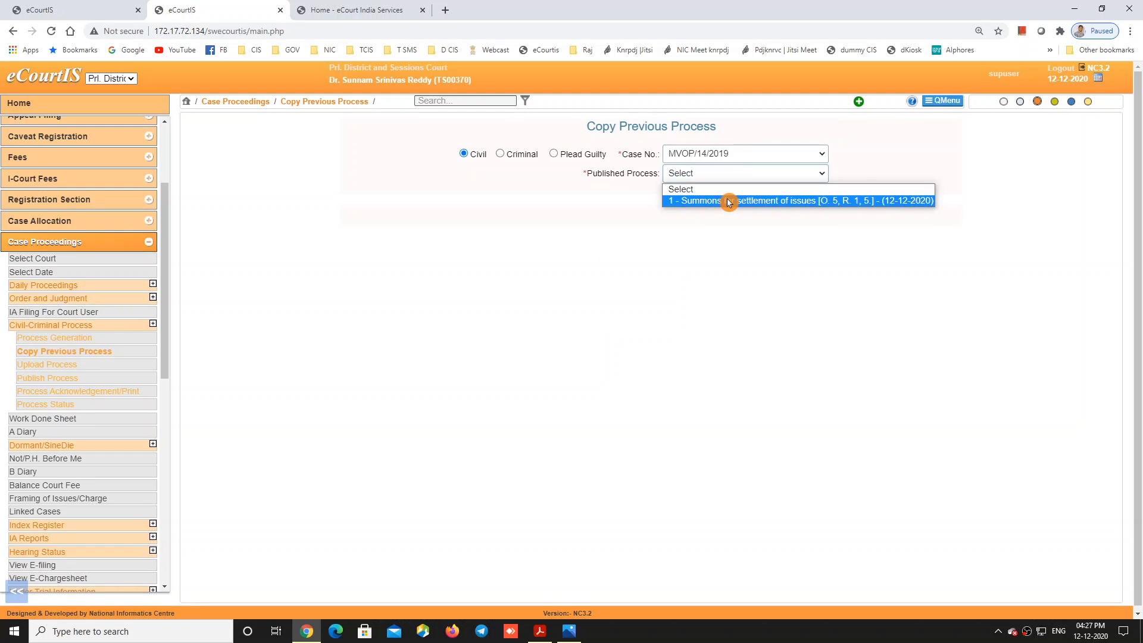
left_click(728, 202)
Step: Copy the summons to its only addressee, generate a draft, and go to Upload Process
left_click(371, 232)
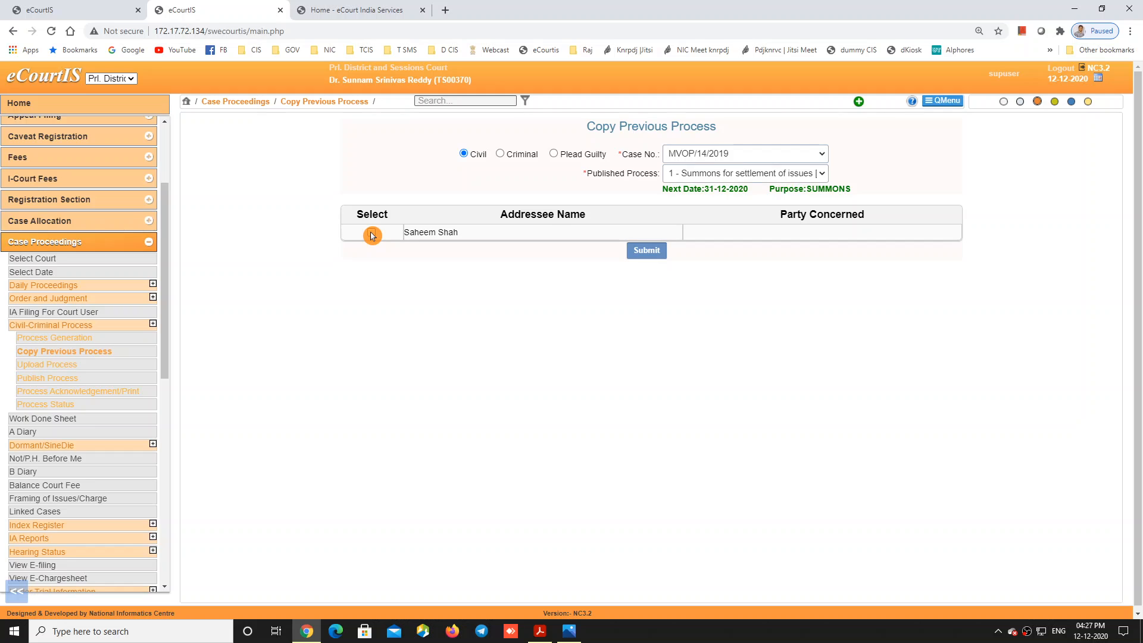
left_click(652, 252)
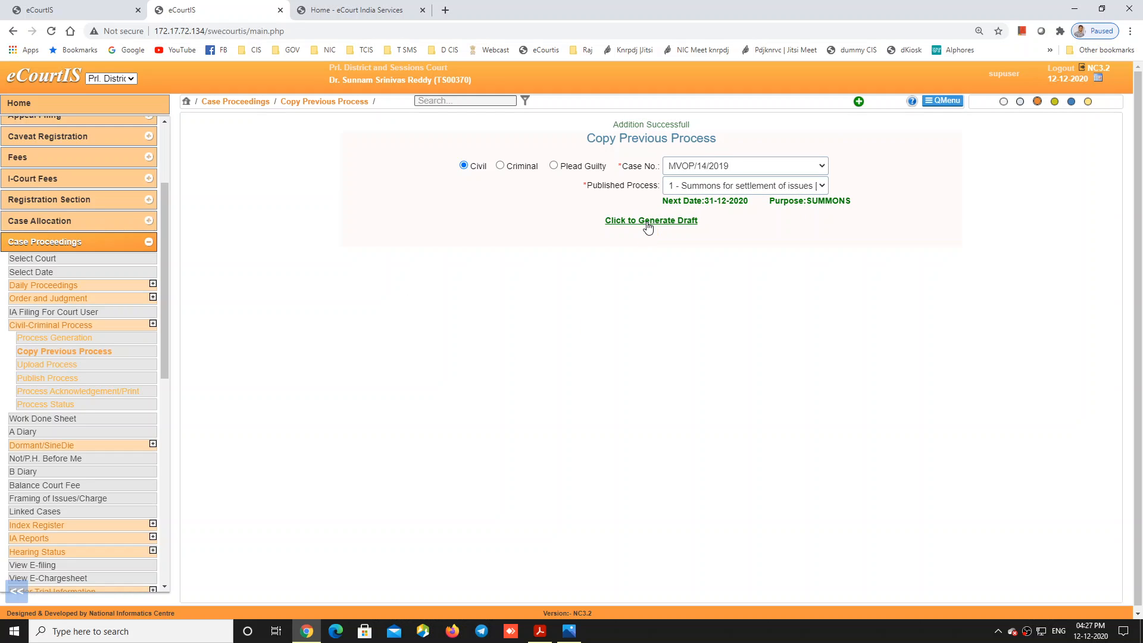
left_click(647, 226)
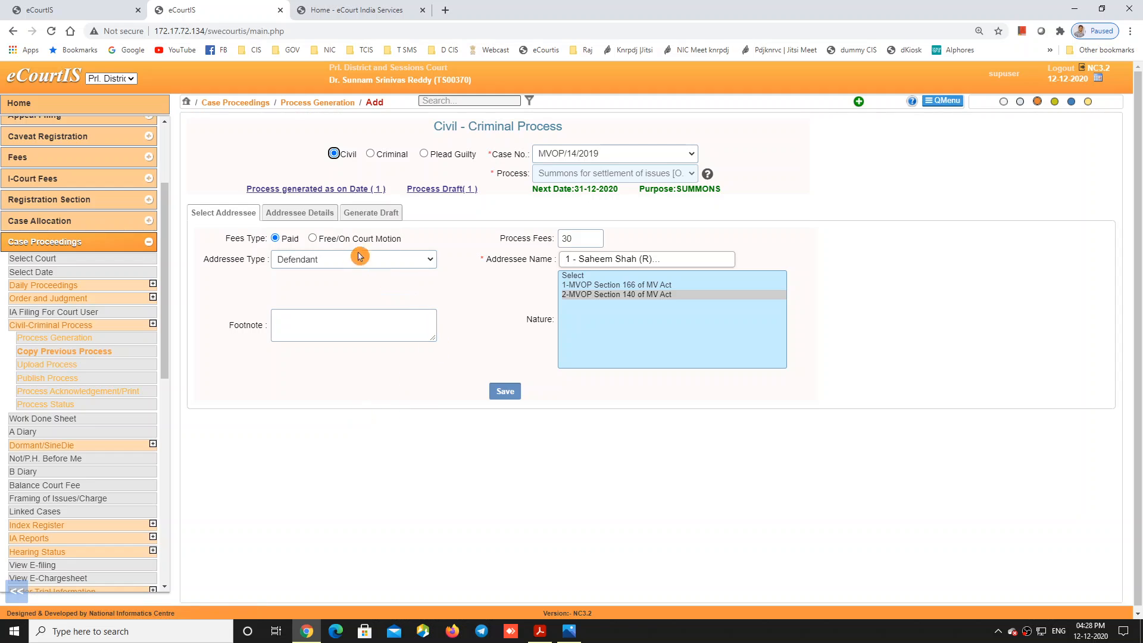
left_click(58, 364)
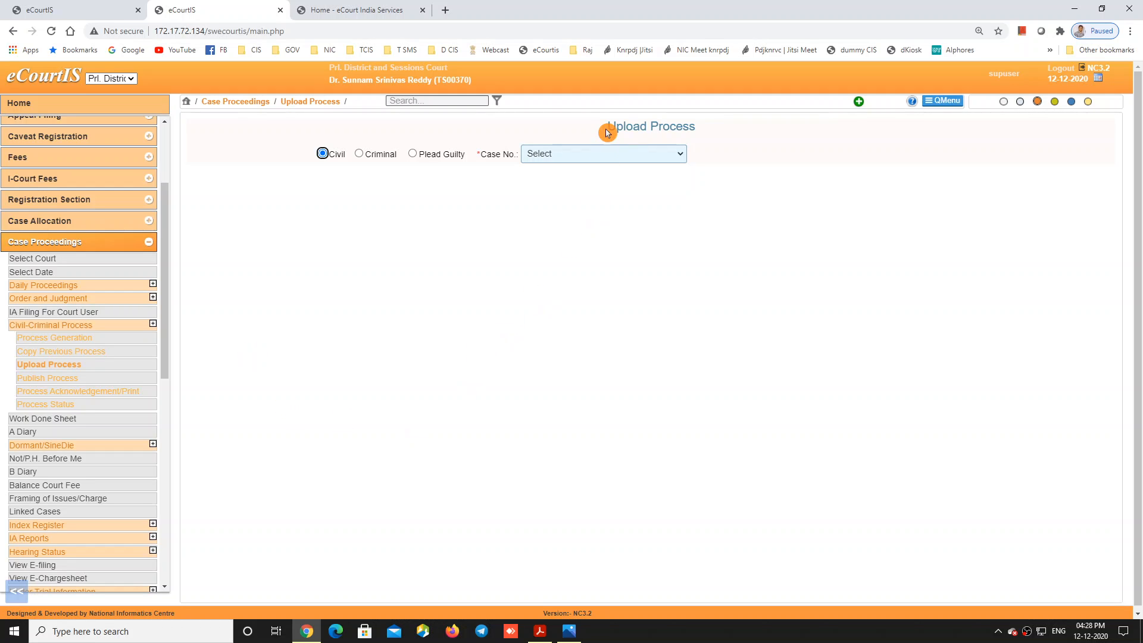
Step: Go back to Process Generation and choose case MVOP/72/2020
left_click(595, 154)
left_click(587, 180)
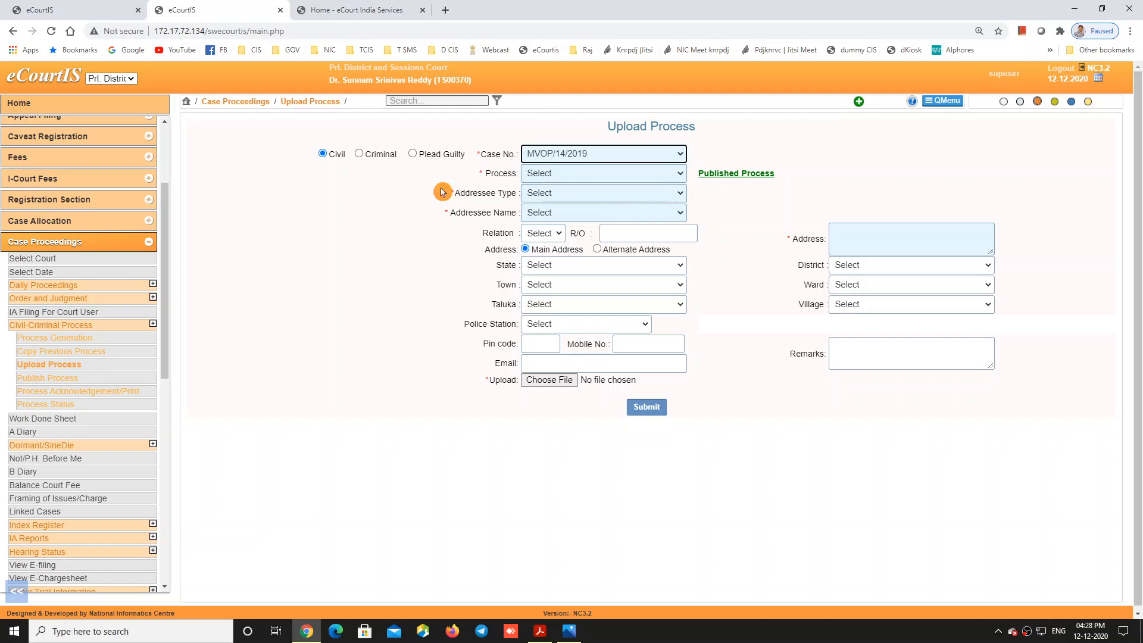
left_click(24, 337)
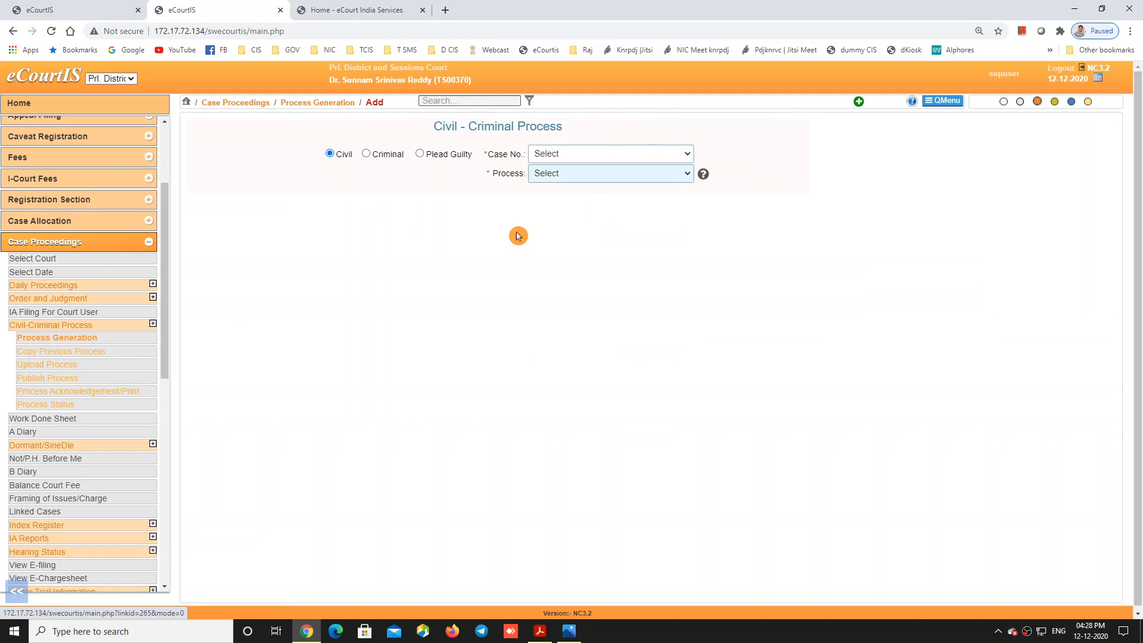
left_click(596, 155)
left_click(595, 192)
Step: Set the process to 'Warrant of arrest of witness [O. 16, R. 10]'
left_click(596, 173)
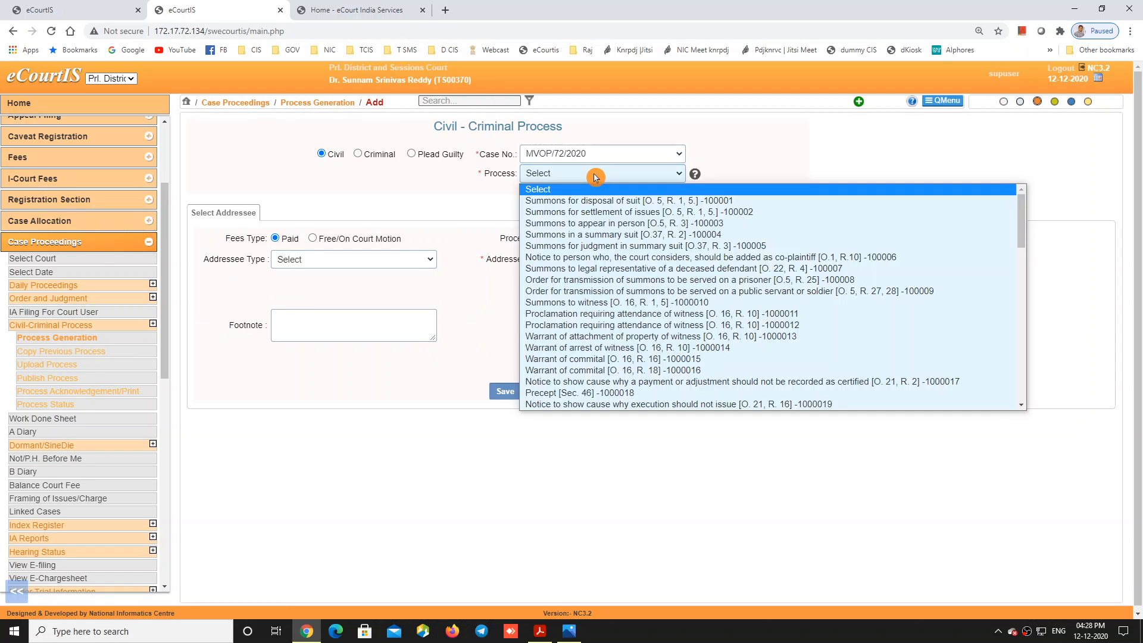
scroll(625, 284, "down", 10)
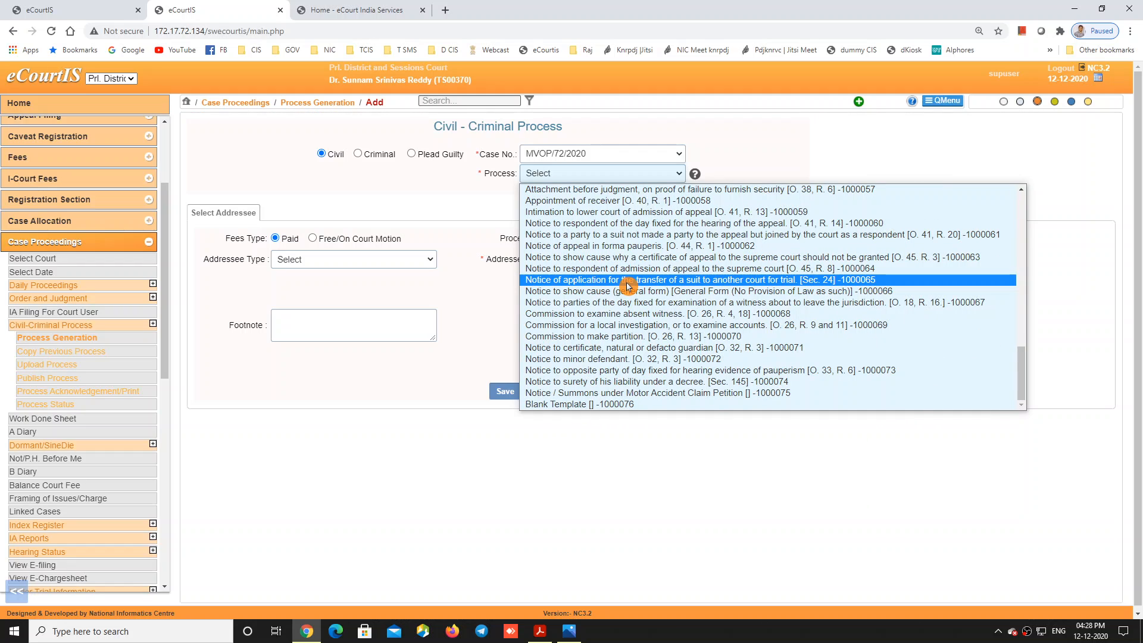
scroll(648, 304, "up", 2)
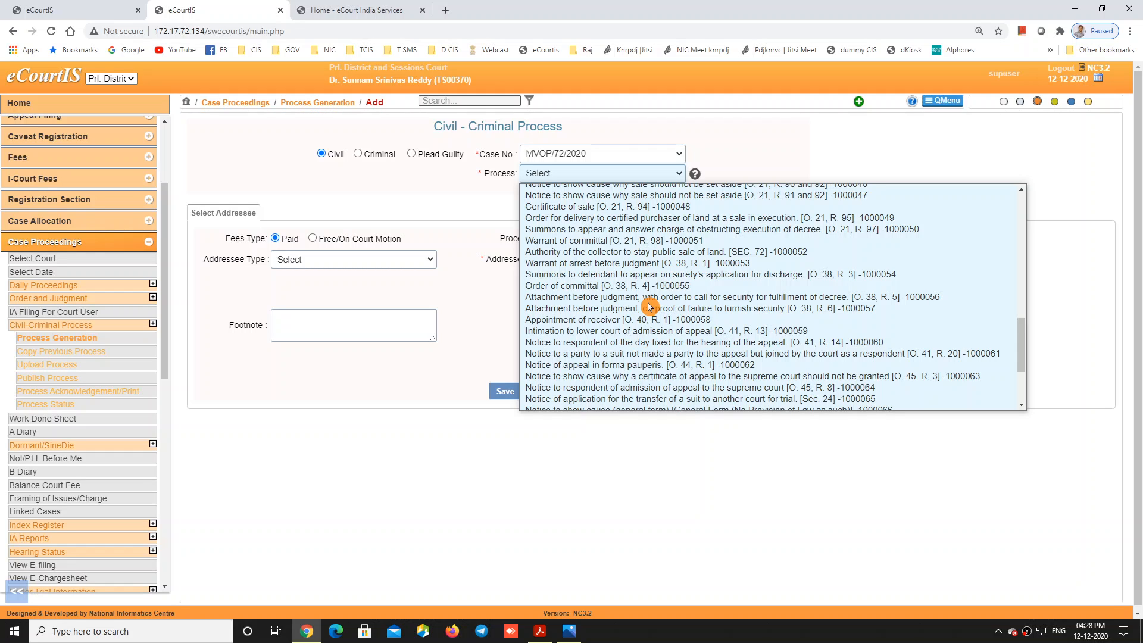
scroll(649, 306, "up", 8)
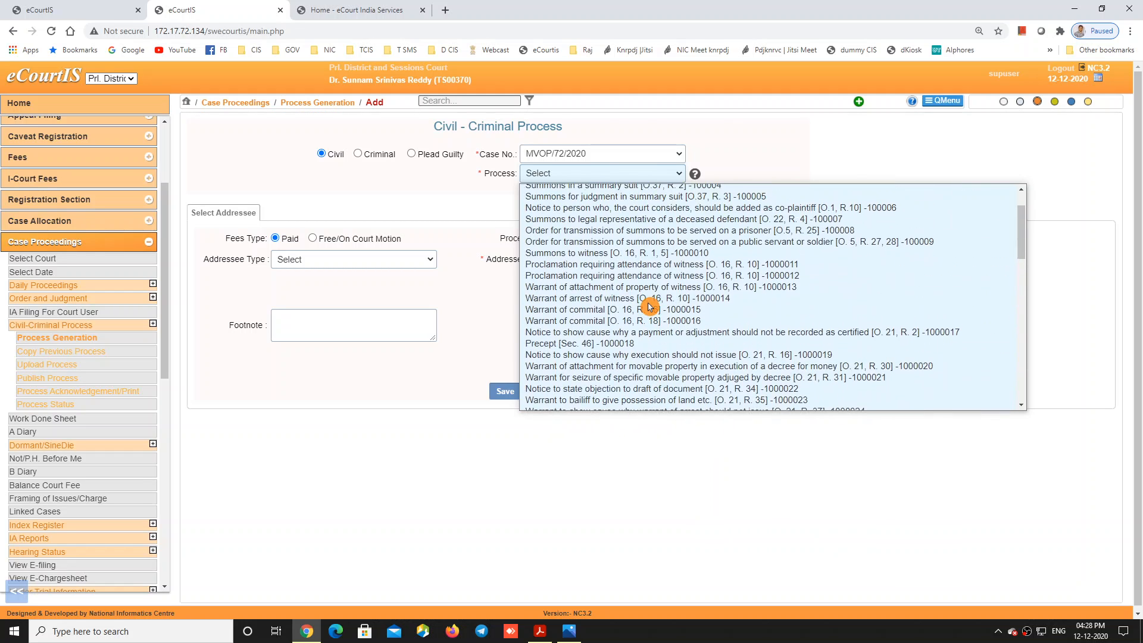
left_click(648, 301)
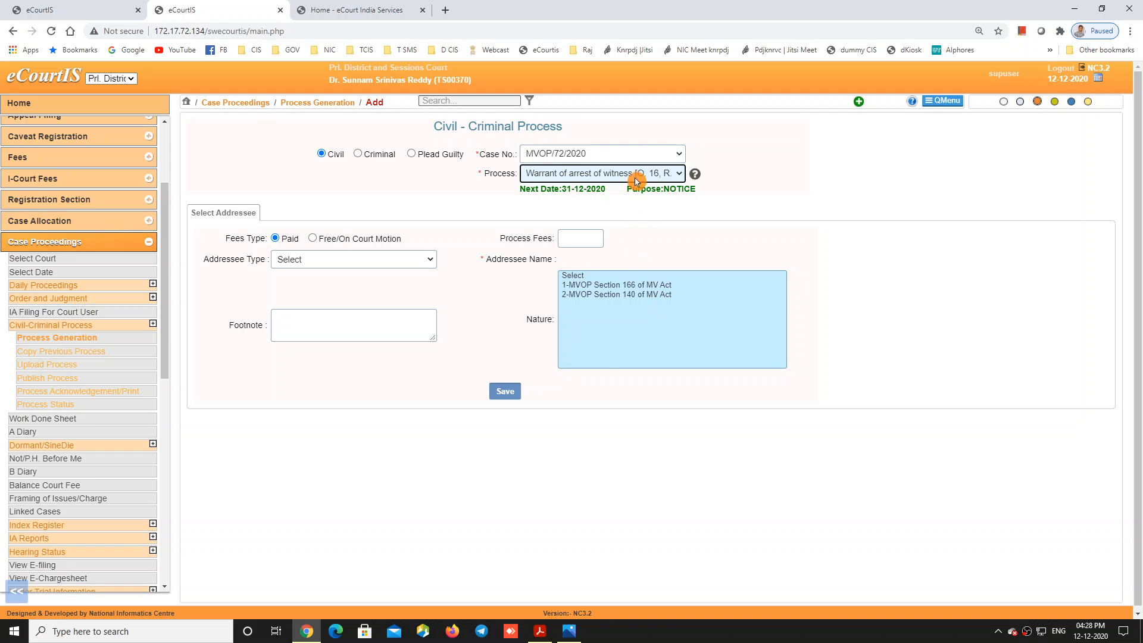
left_click(636, 177)
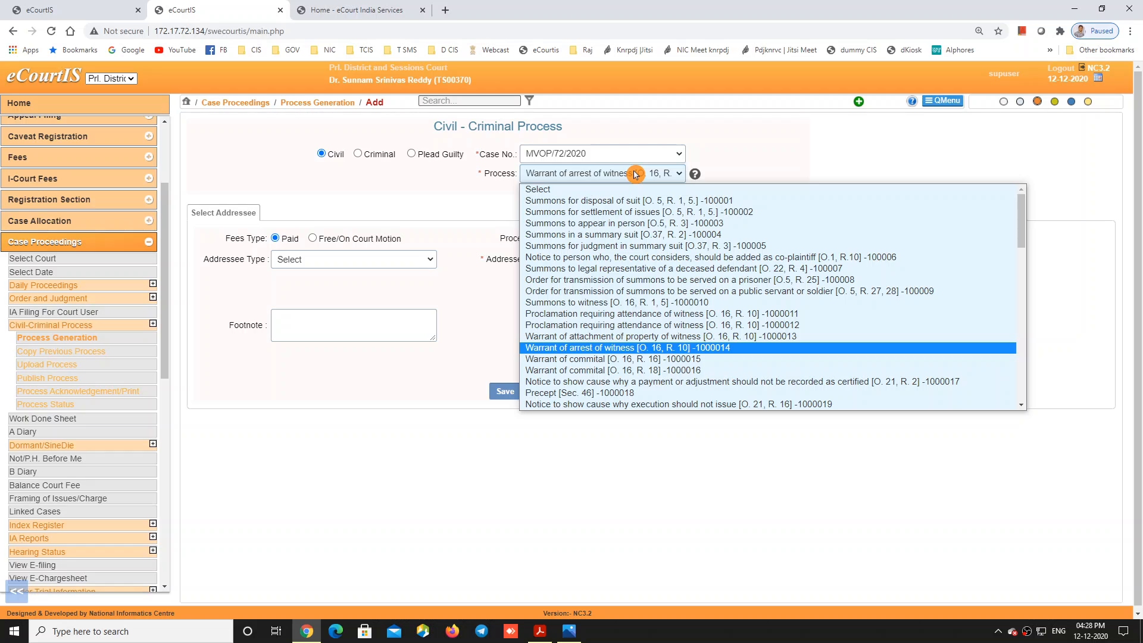
left_click(750, 150)
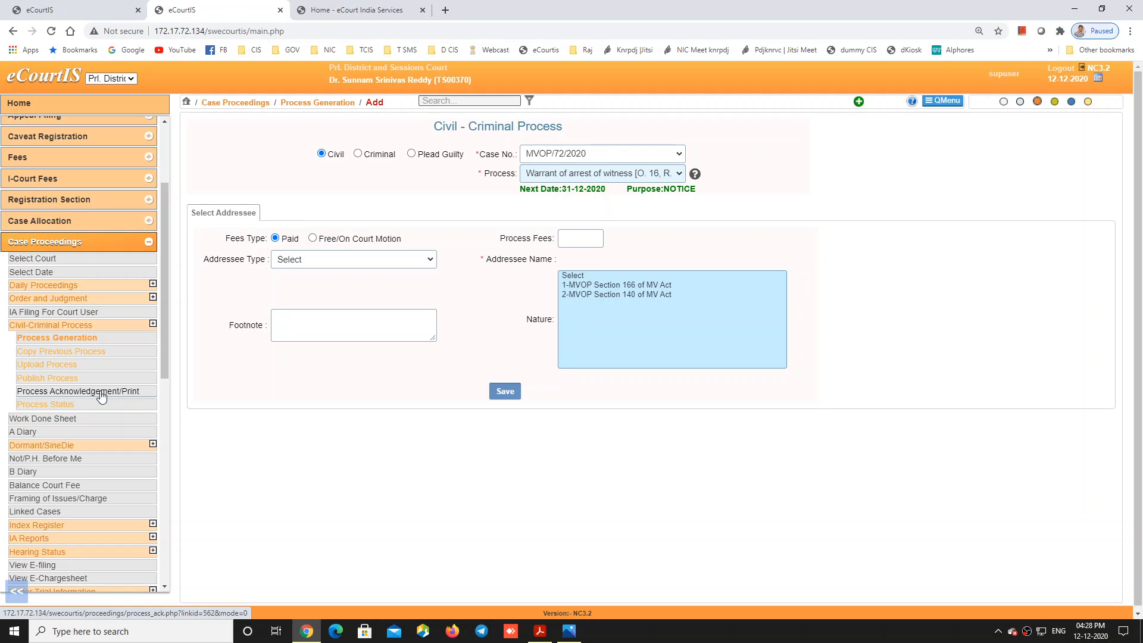
Step: On the Upload Process page, choose case MVOP/72/2020
left_click(53, 366)
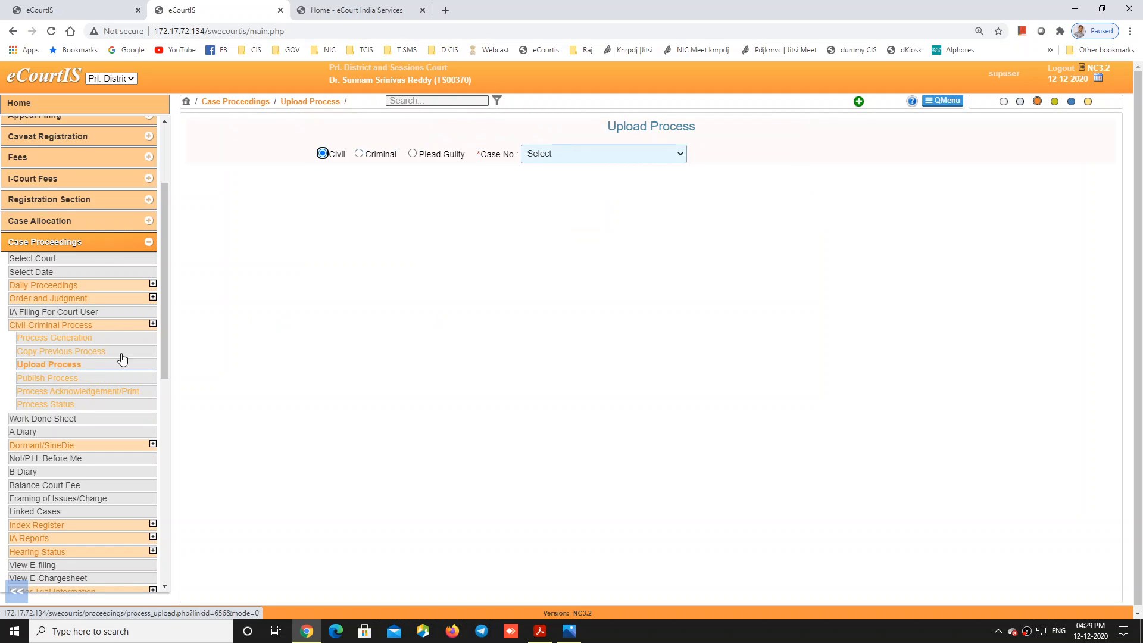
left_click(548, 159)
left_click(237, 314)
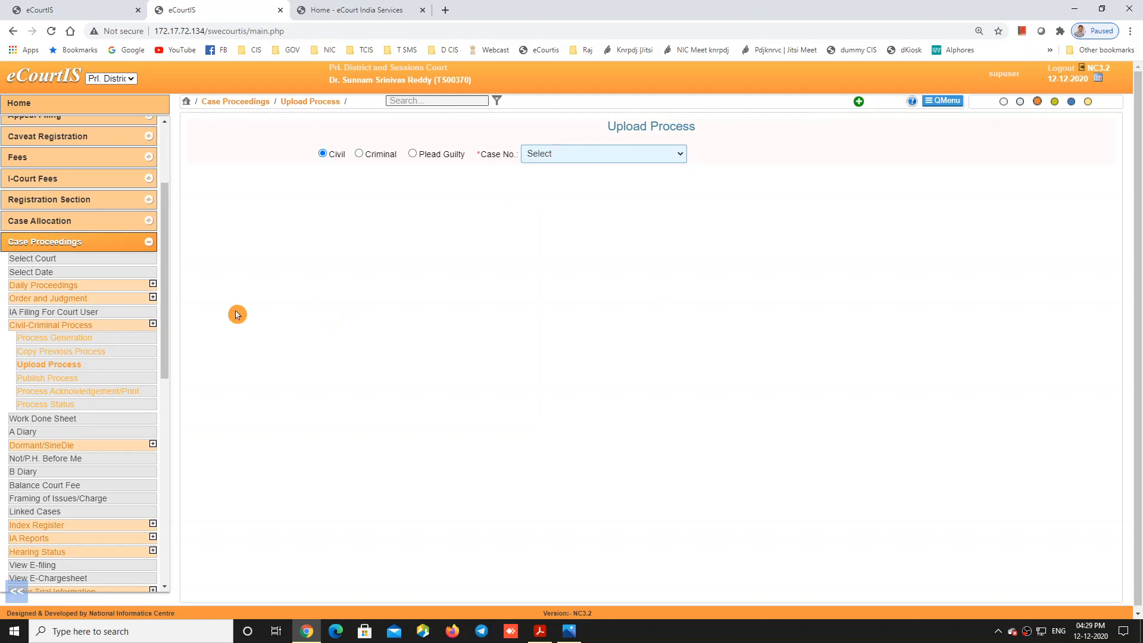
left_click(52, 367)
left_click(546, 155)
left_click(546, 155)
left_click(553, 156)
left_click(557, 192)
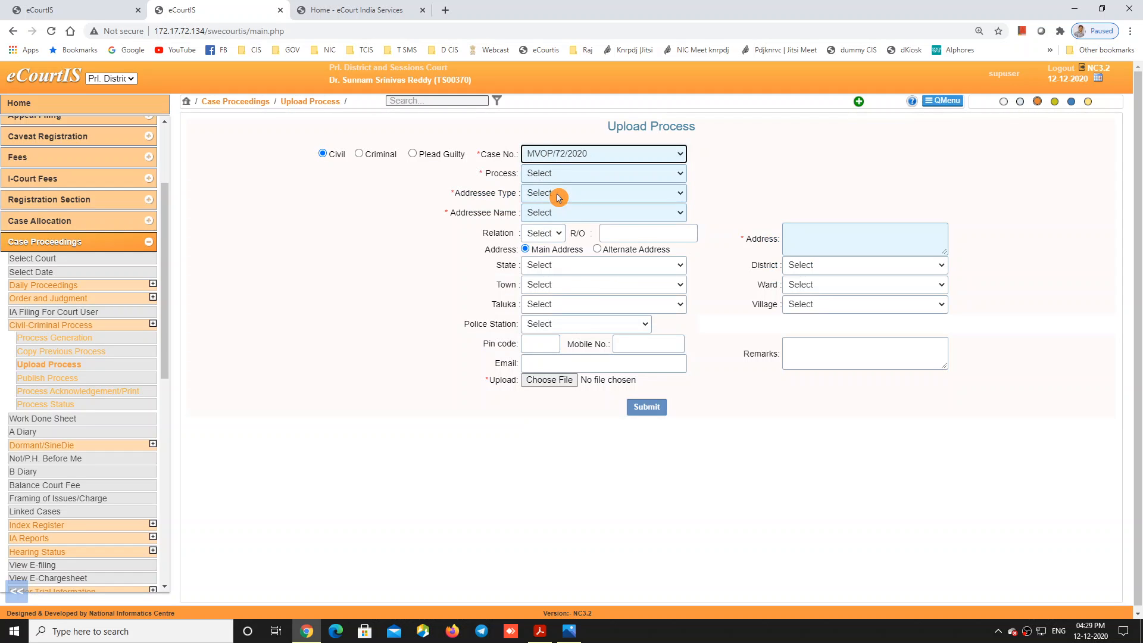
Step: Set process to Blank Template and addressee type to Other, submit, then go to Publish Process
left_click(558, 173)
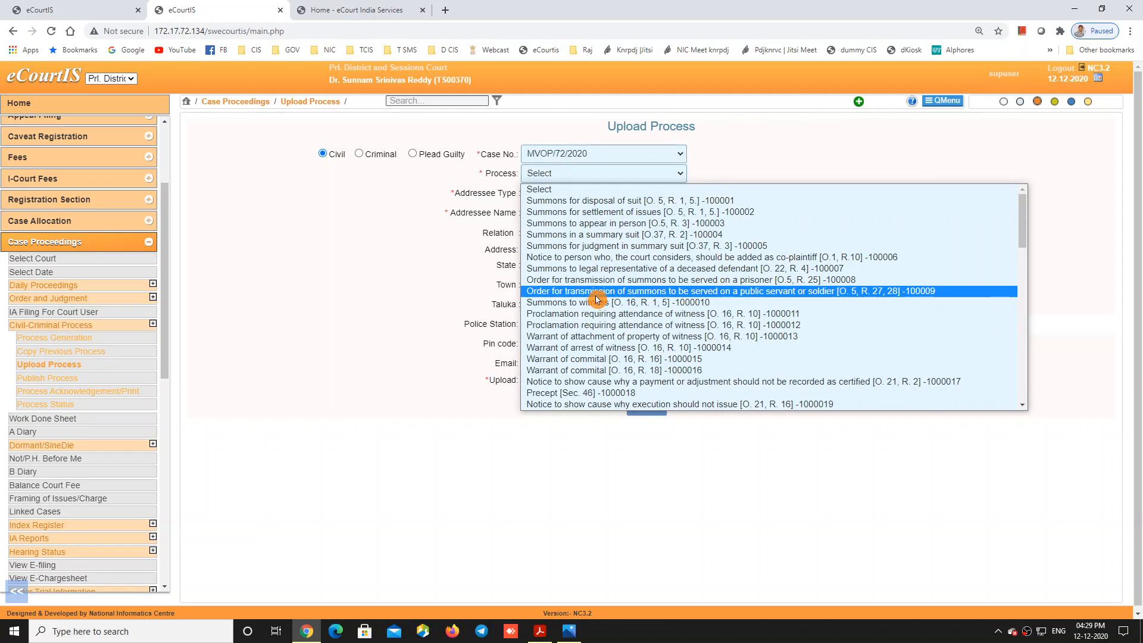
scroll(596, 304, "down", 10)
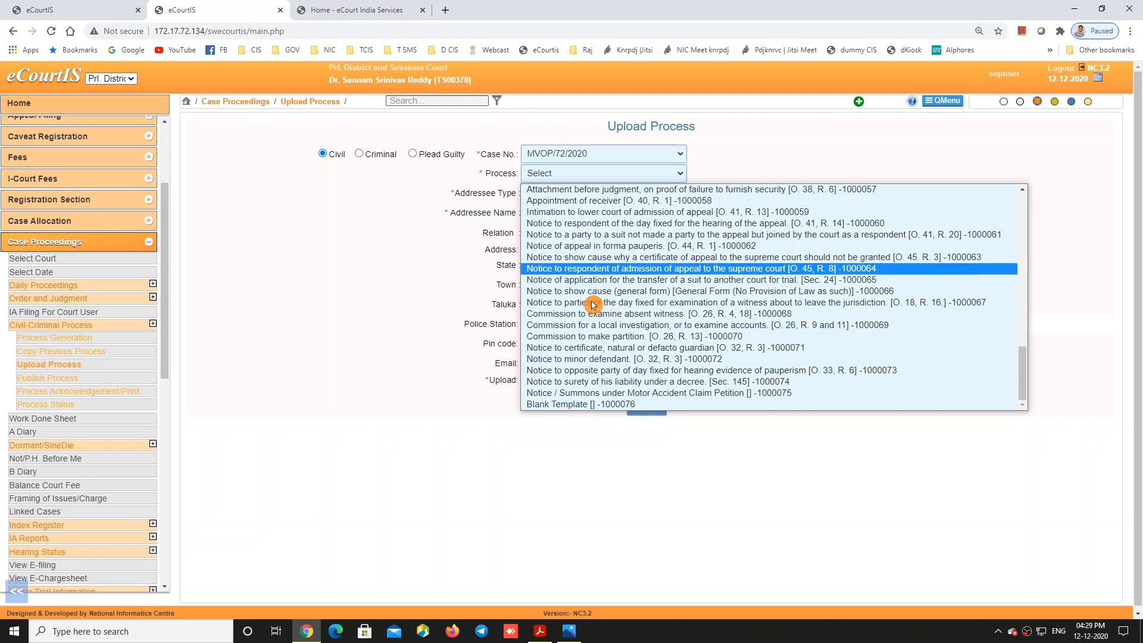
left_click(591, 404)
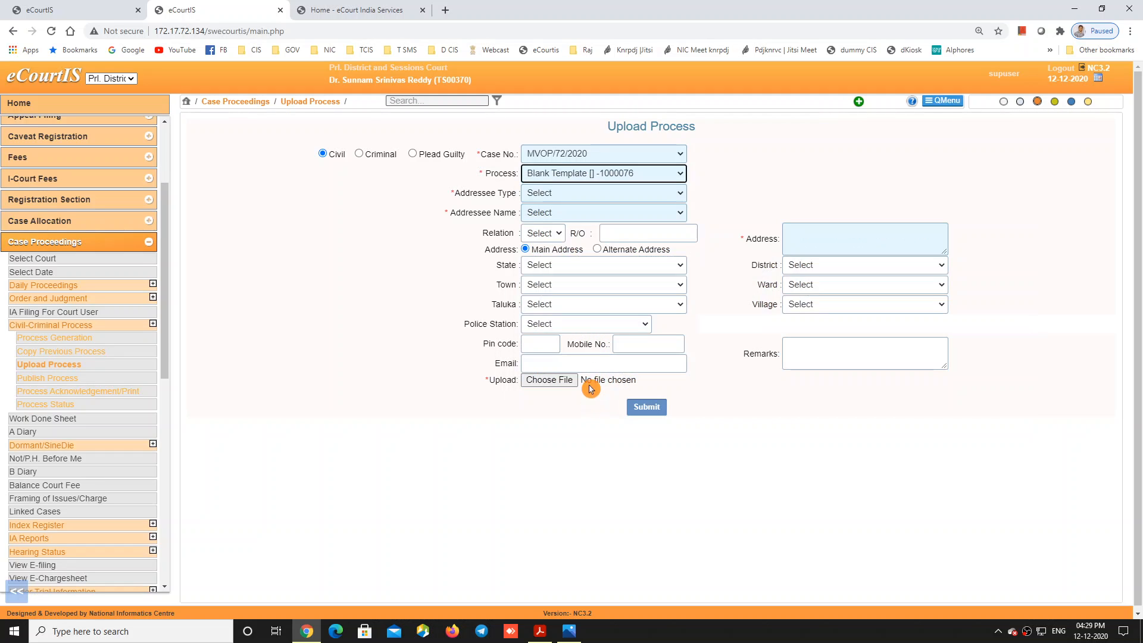
left_click(577, 191)
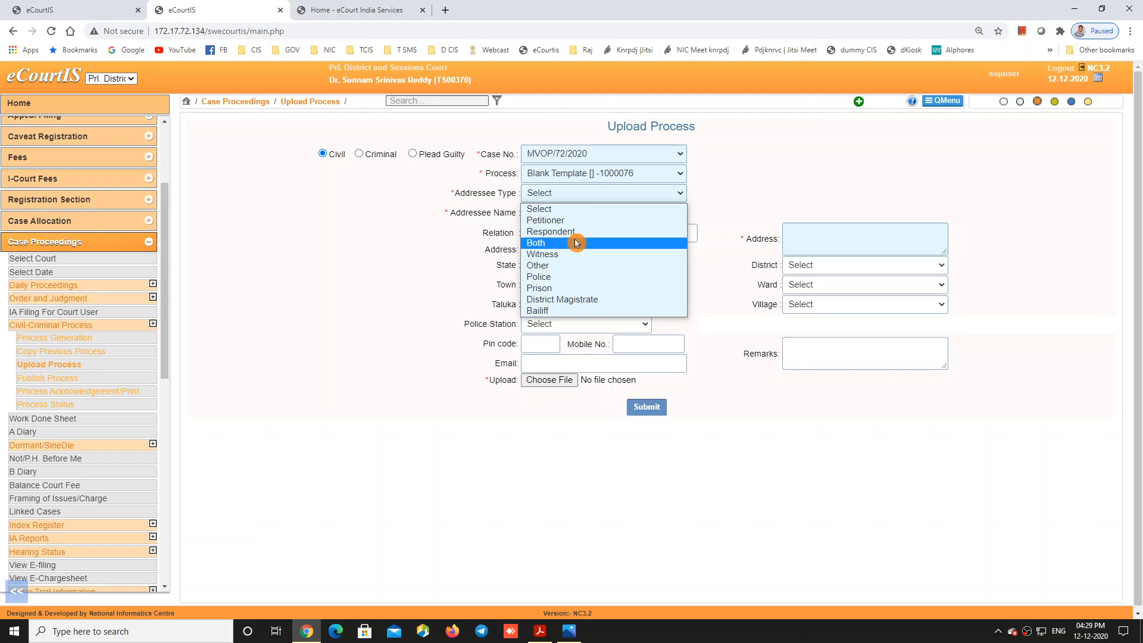
left_click(561, 268)
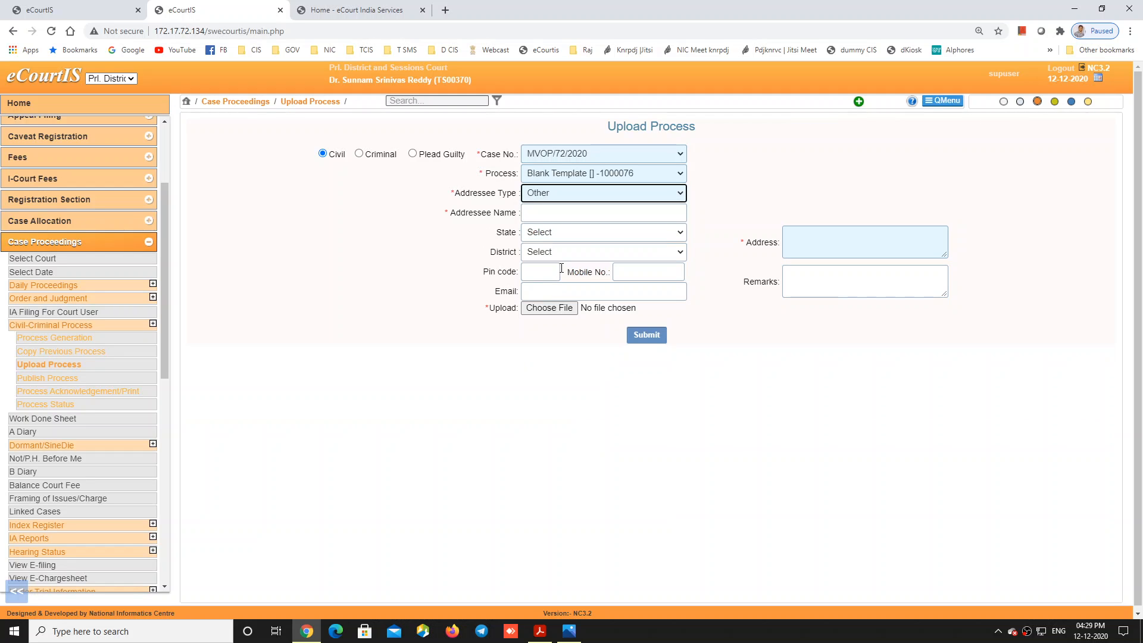
left_click(566, 311)
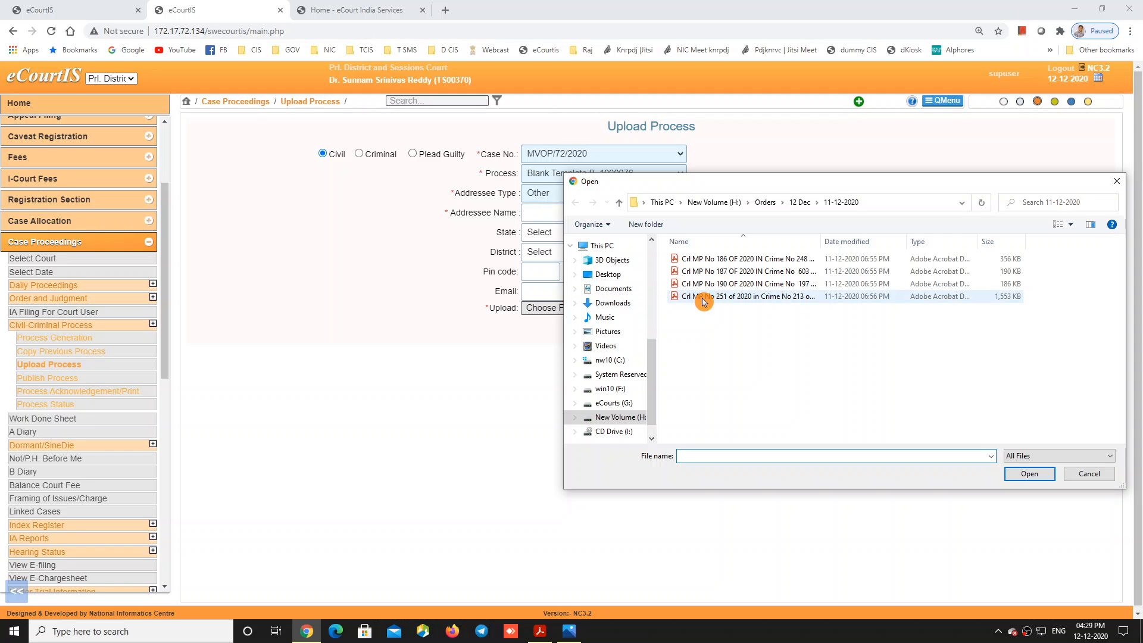
left_click(1089, 473)
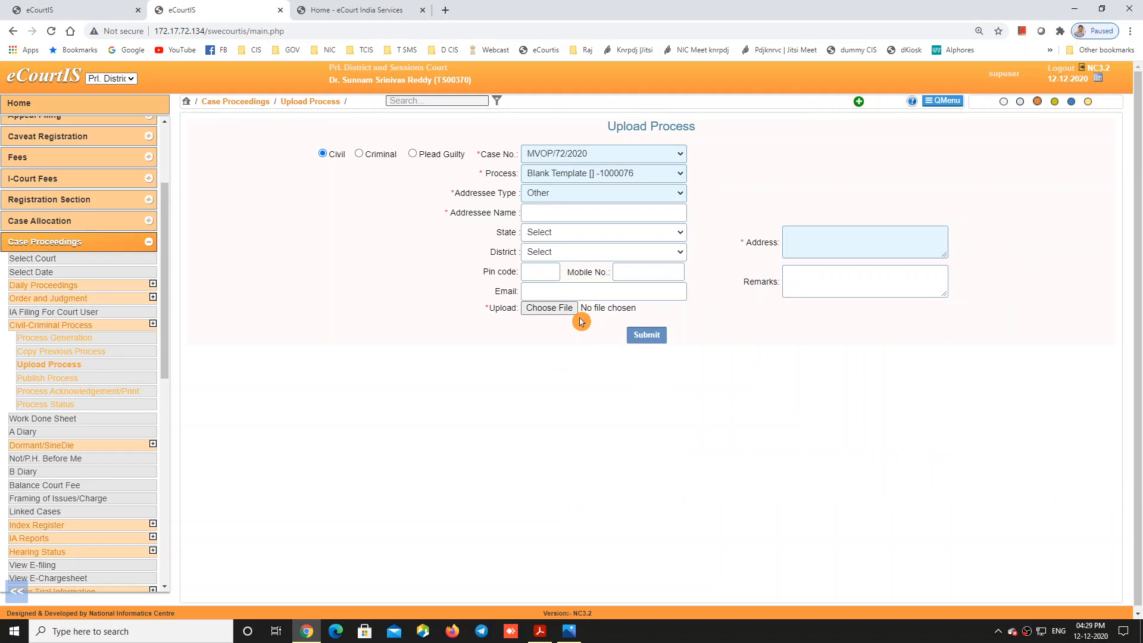
left_click(645, 342)
left_click(54, 379)
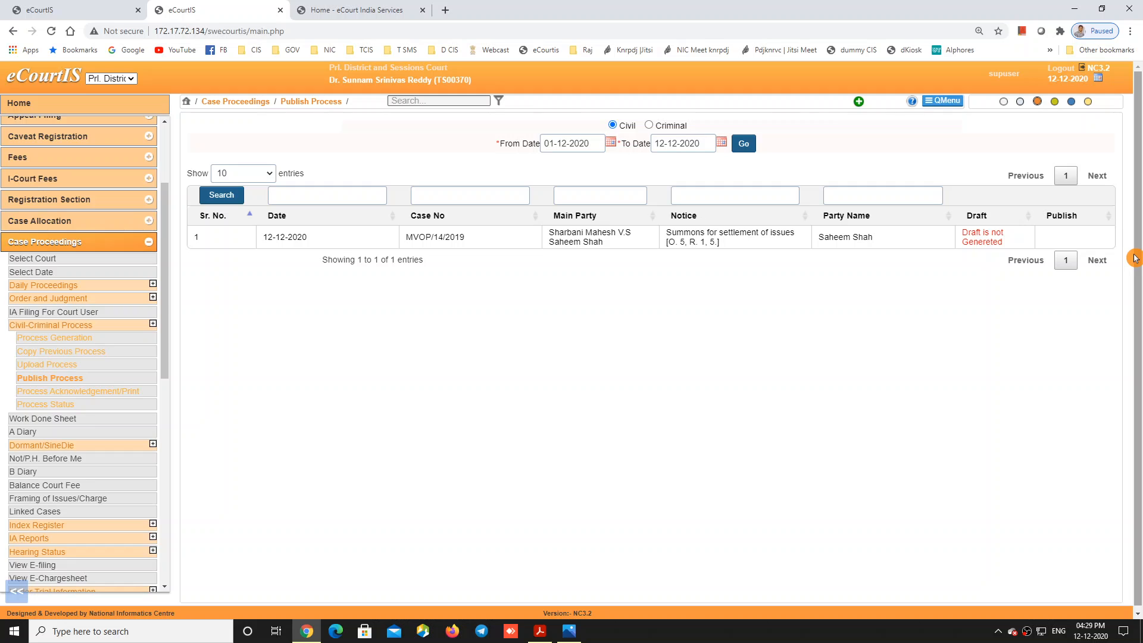
Step: Browse the Print/Acknowledgement and Copy Previous Process pages, then pick MVOP/72/2020 on Upload Process
left_click(97, 393)
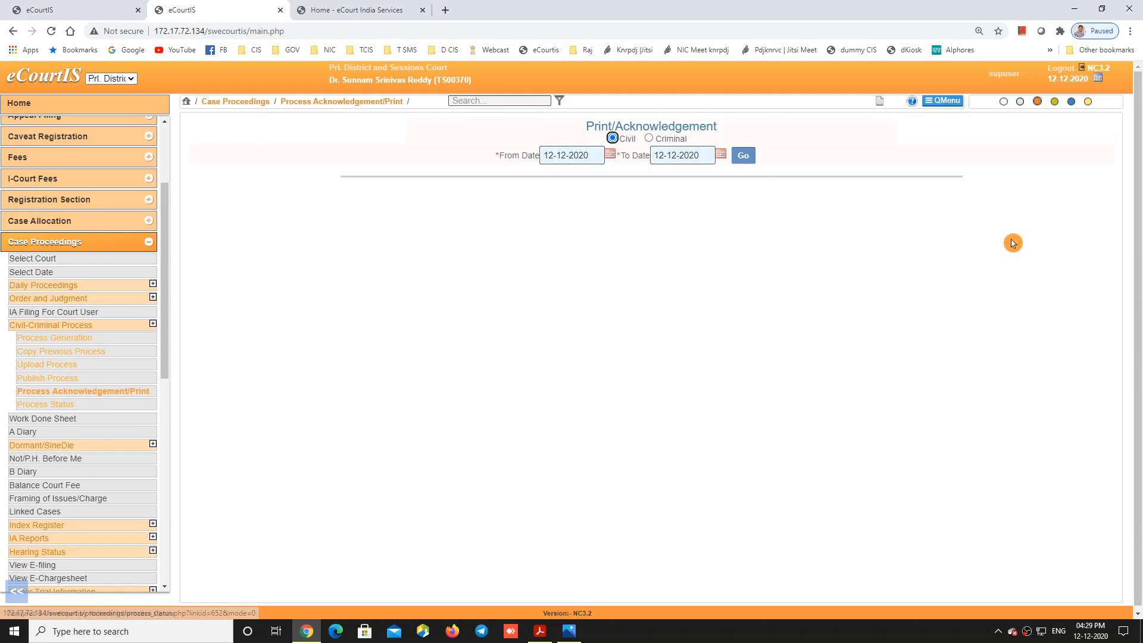
left_click(60, 366)
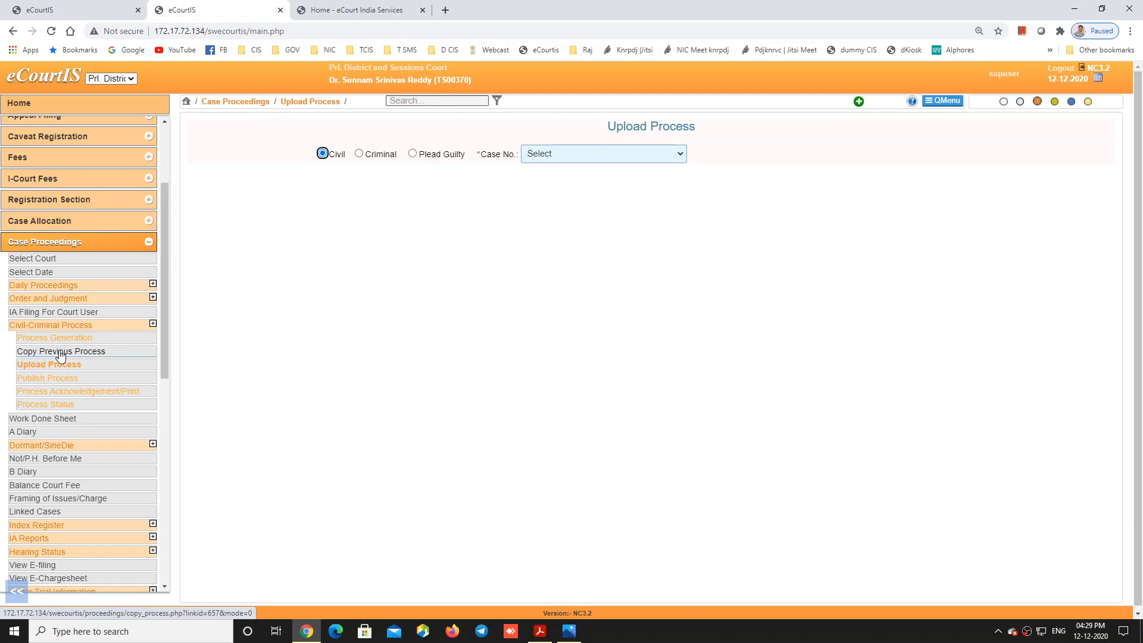
left_click(60, 353)
left_click(59, 365)
left_click(558, 157)
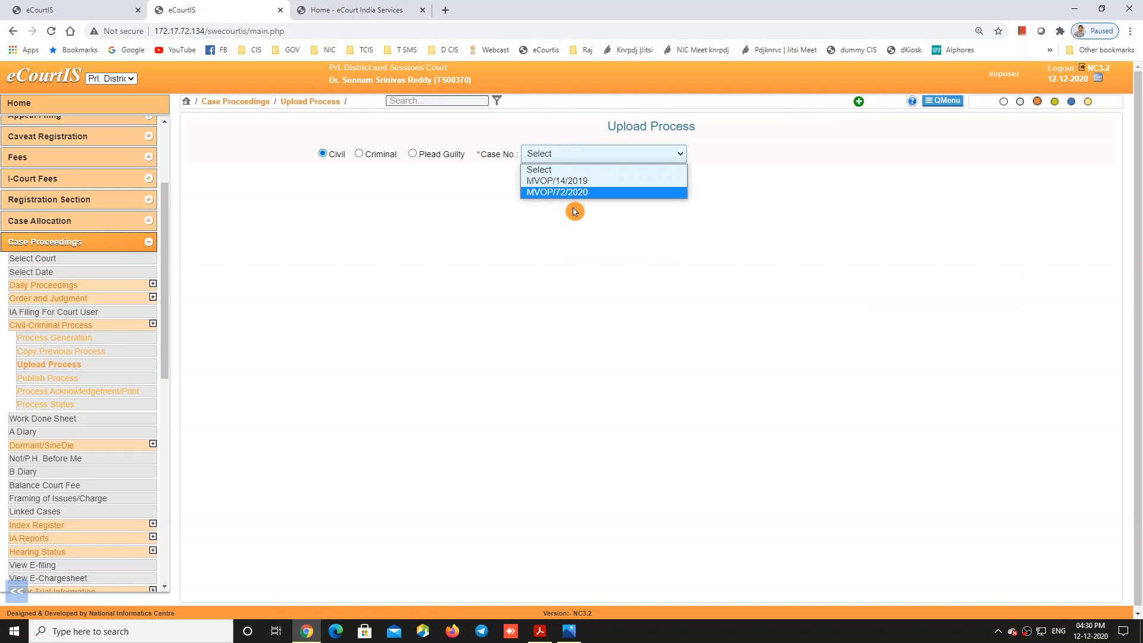
left_click(573, 194)
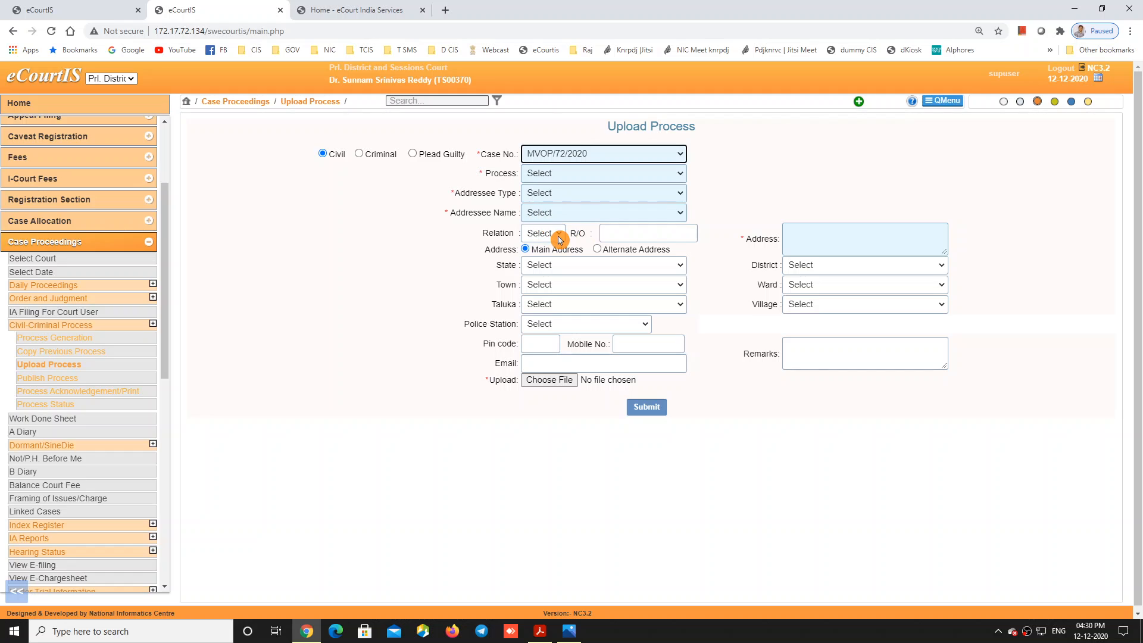
left_click(557, 383)
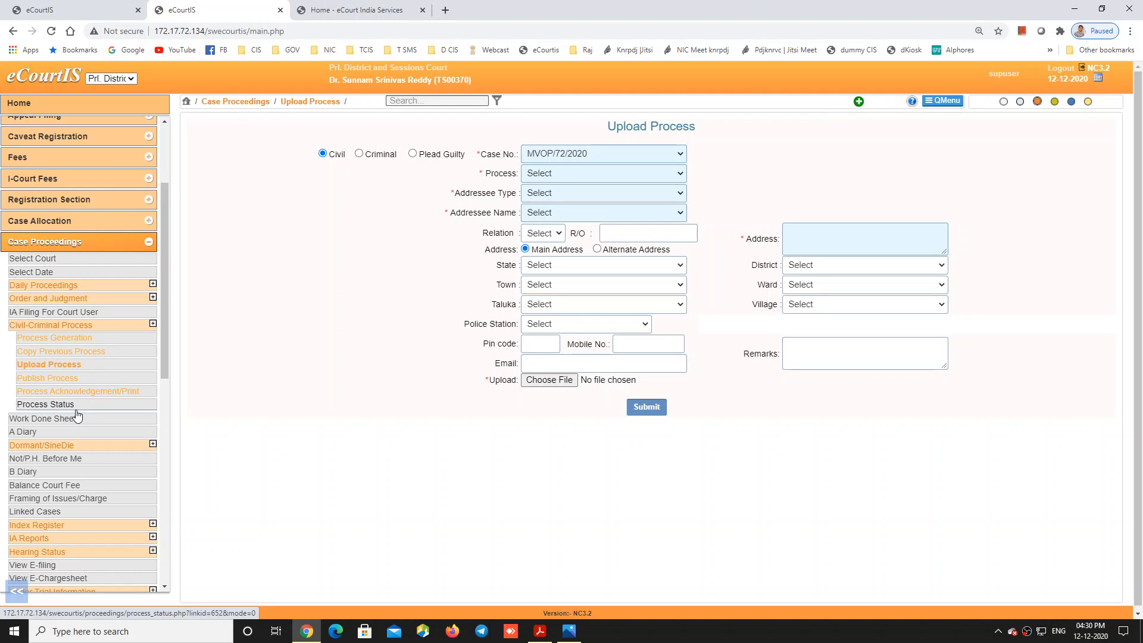
Step: Fetch the latest NSTEP service status for the published MVOP/14/2019 summons
left_click(54, 404)
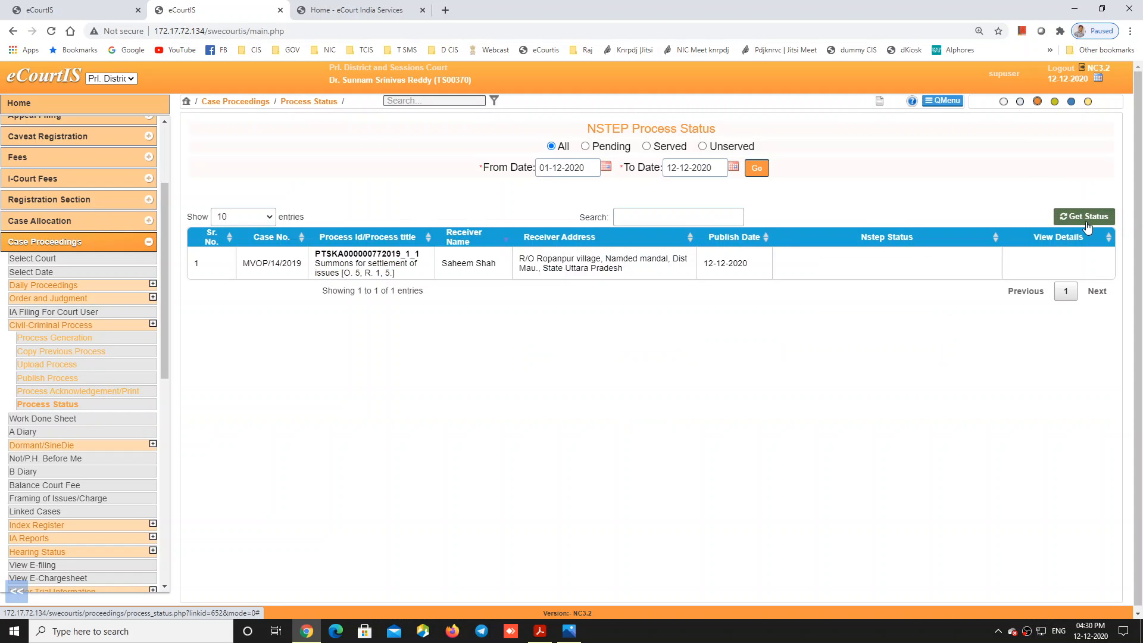
left_click(1088, 218)
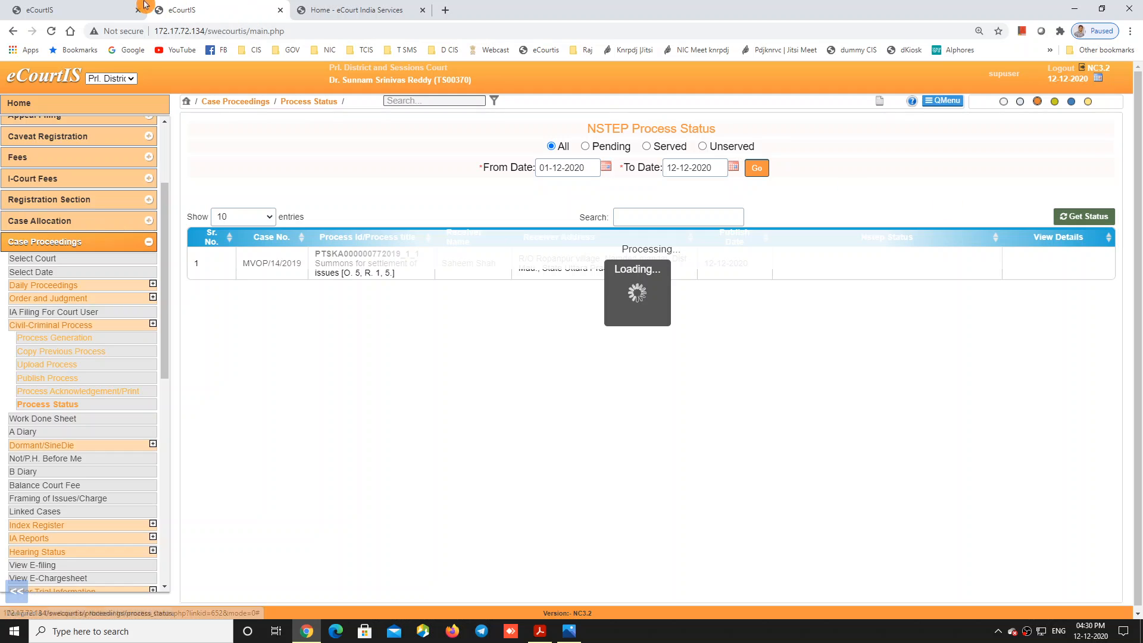
left_click(71, 9)
key("ctrl+Tab")
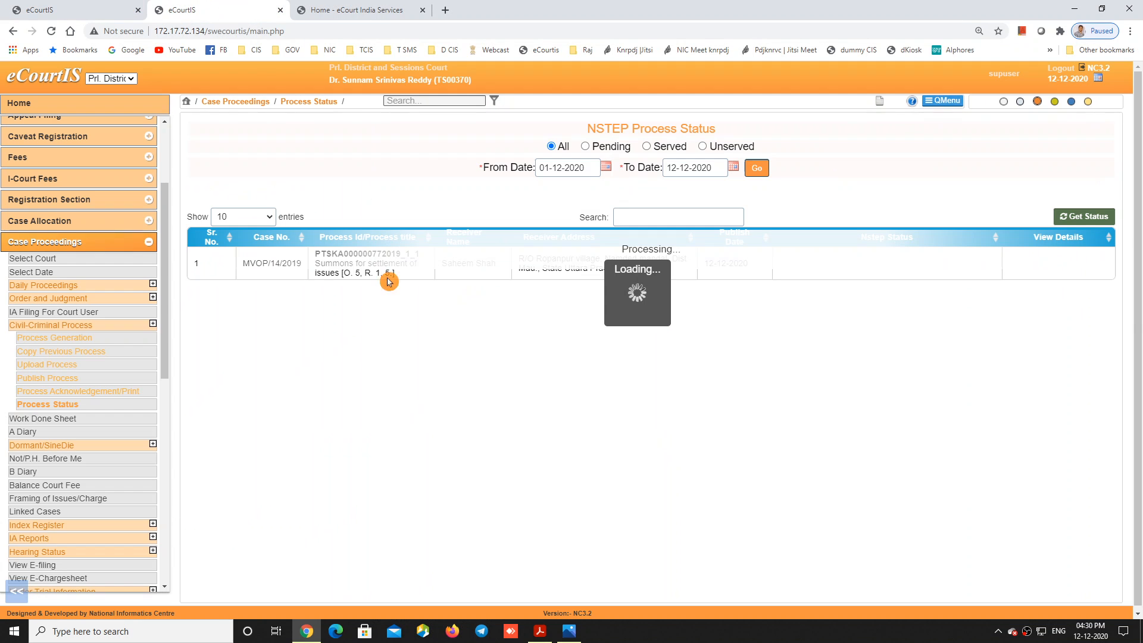